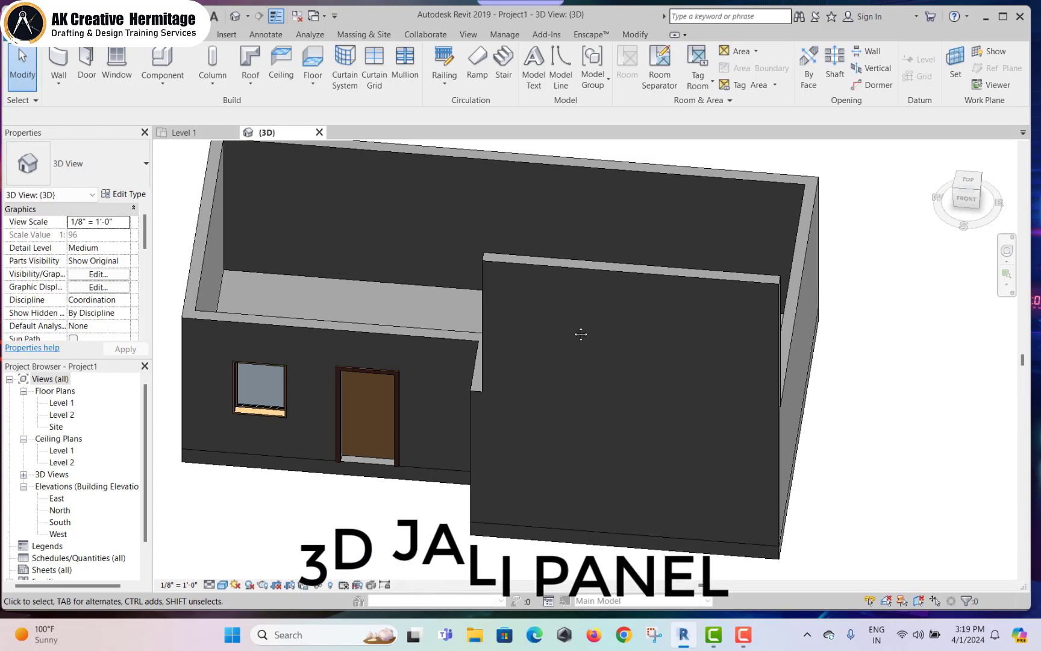
- Open a new Chrome browser window with the chosen profile
{"action": "left_click", "coordinate": [624, 635]}
{"action": "left_click", "coordinate": [335, 252]}
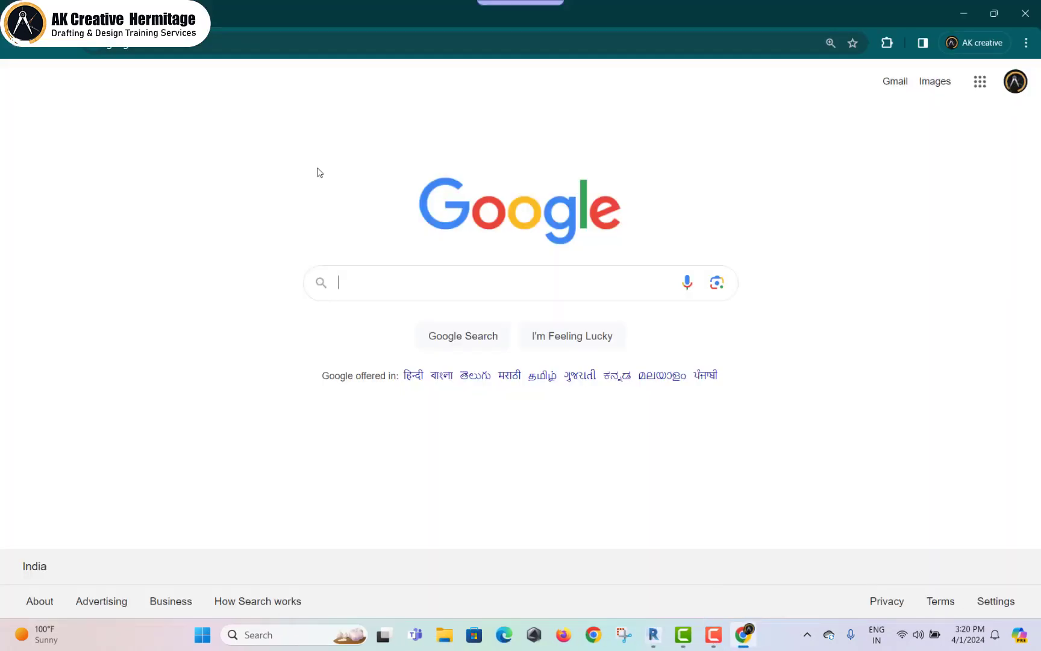
- Search Google for '3d jali blocks' and preview a jali block image result
{"action": "type", "text": "3d ja"}
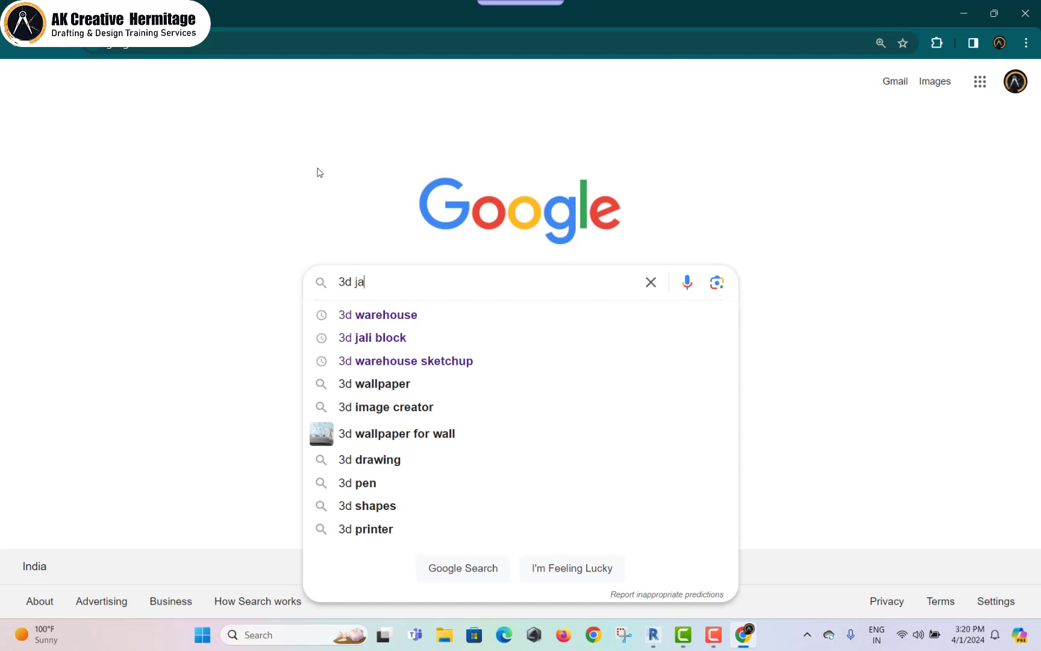
{"action": "type", "text": "li blocks"}
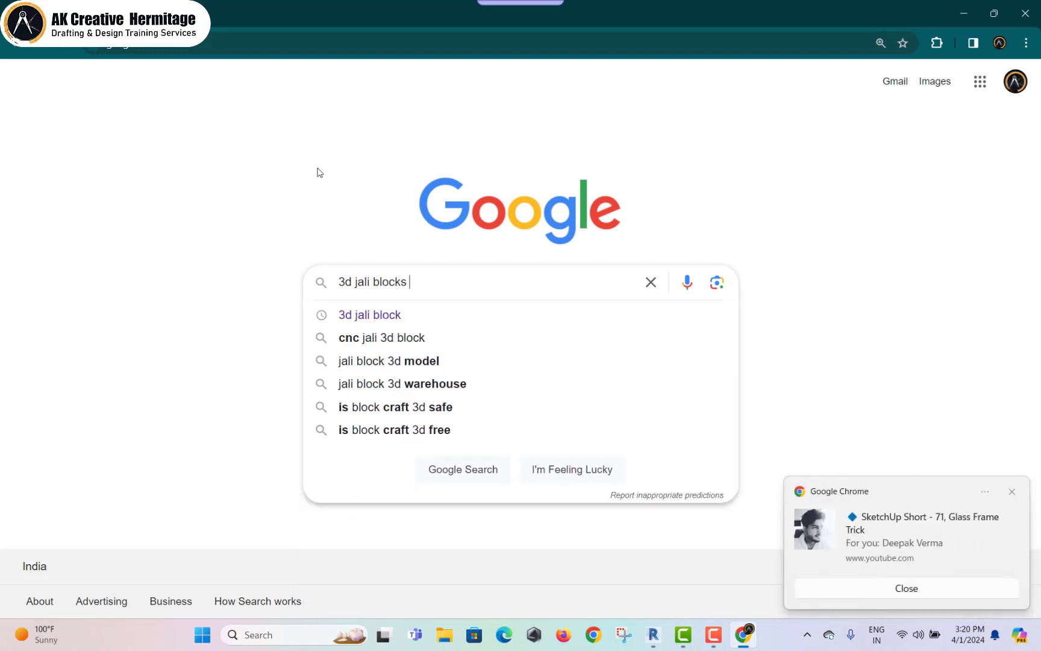
{"action": "key", "text": "Return"}
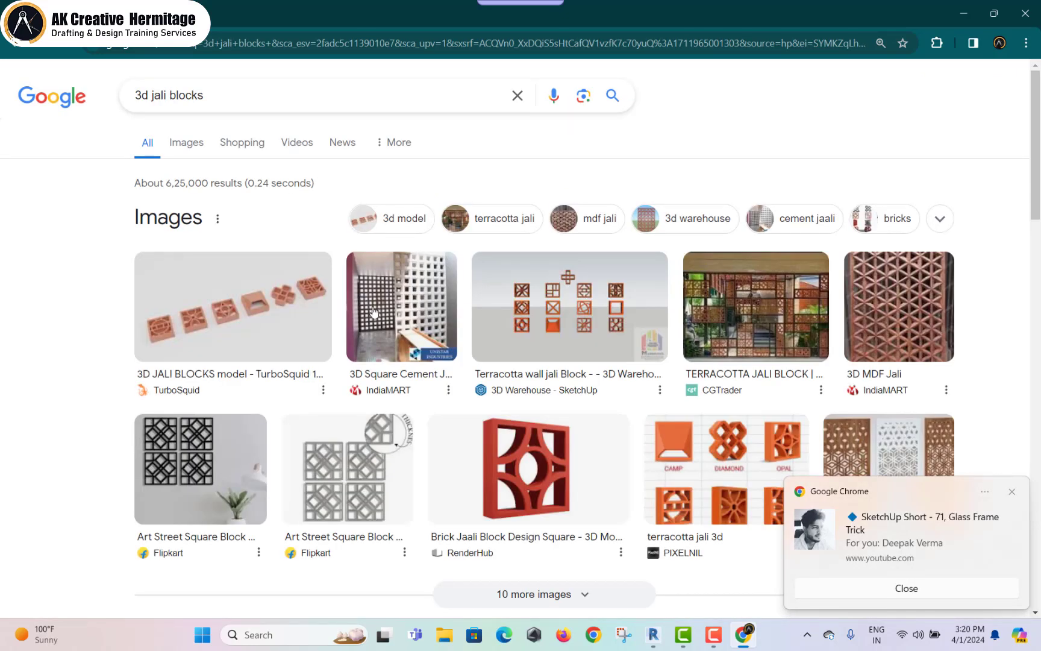
{"action": "left_click", "coordinate": [197, 306]}
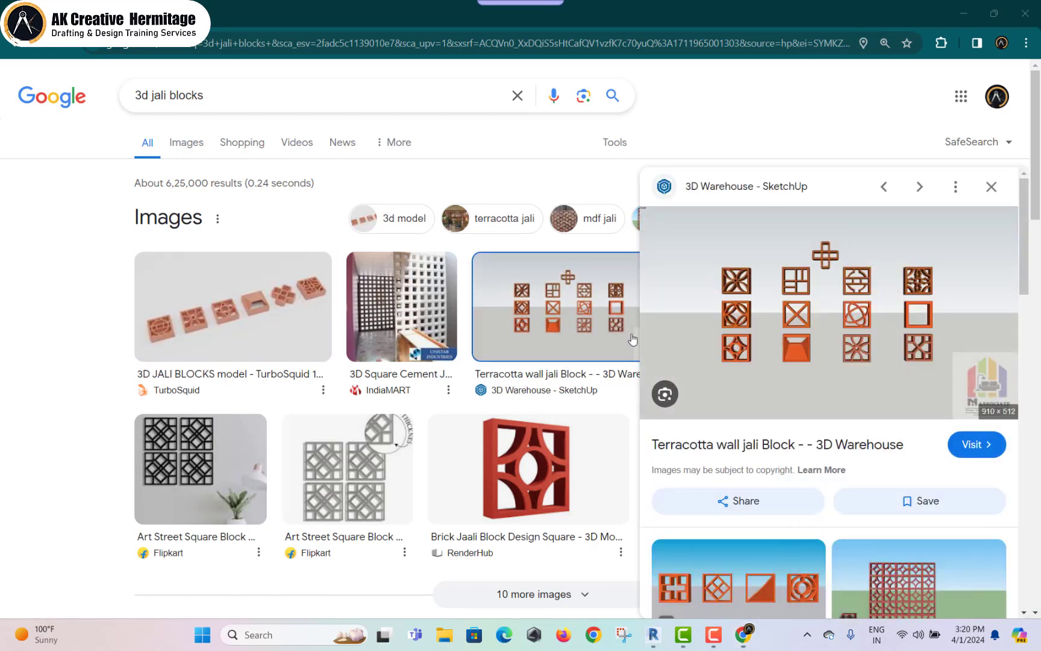
{"action": "scroll", "coordinate": [633, 339], "scroll_direction": "down", "scroll_amount": 3}
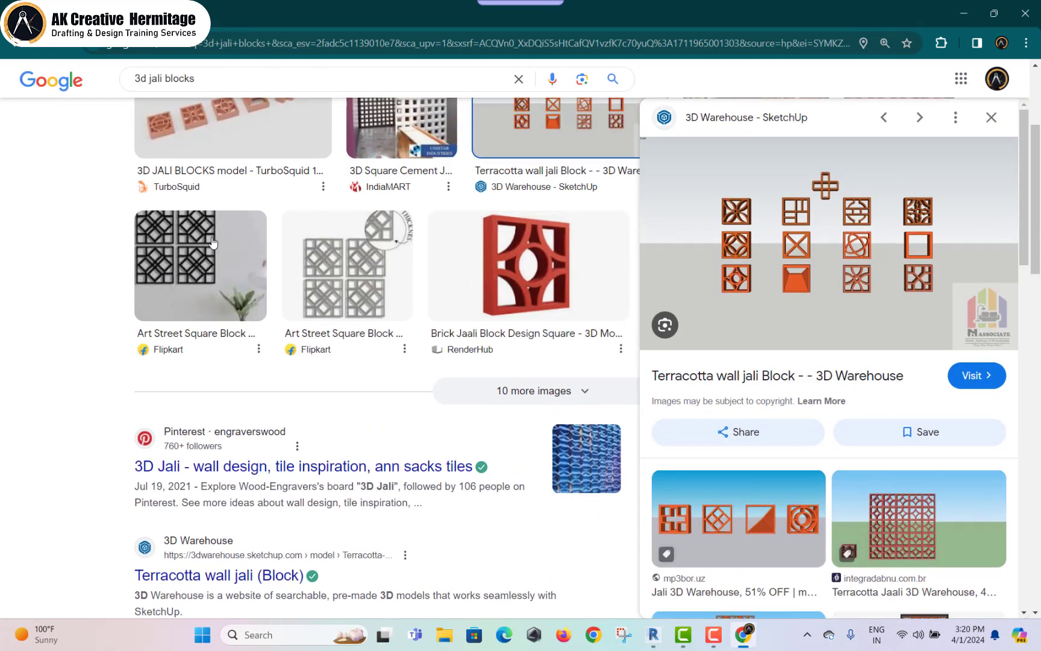
{"action": "scroll", "coordinate": [555, 253], "scroll_direction": "up", "scroll_amount": 2}
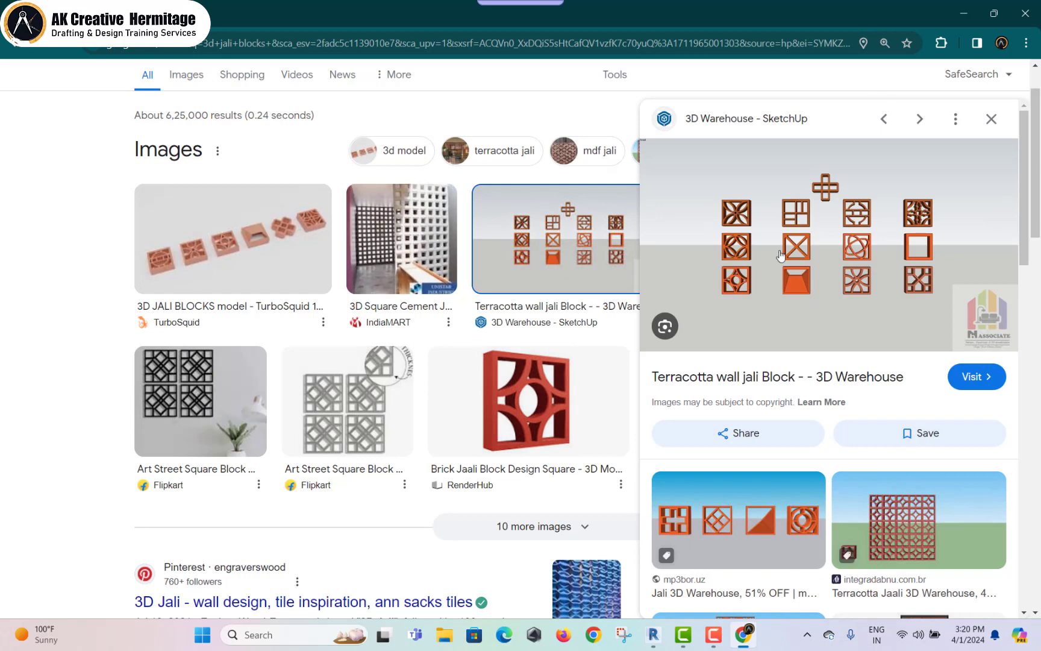
- Return to Revit, reframe the 3D house view, and show the File menu's New options
{"action": "left_click", "coordinate": [964, 15]}
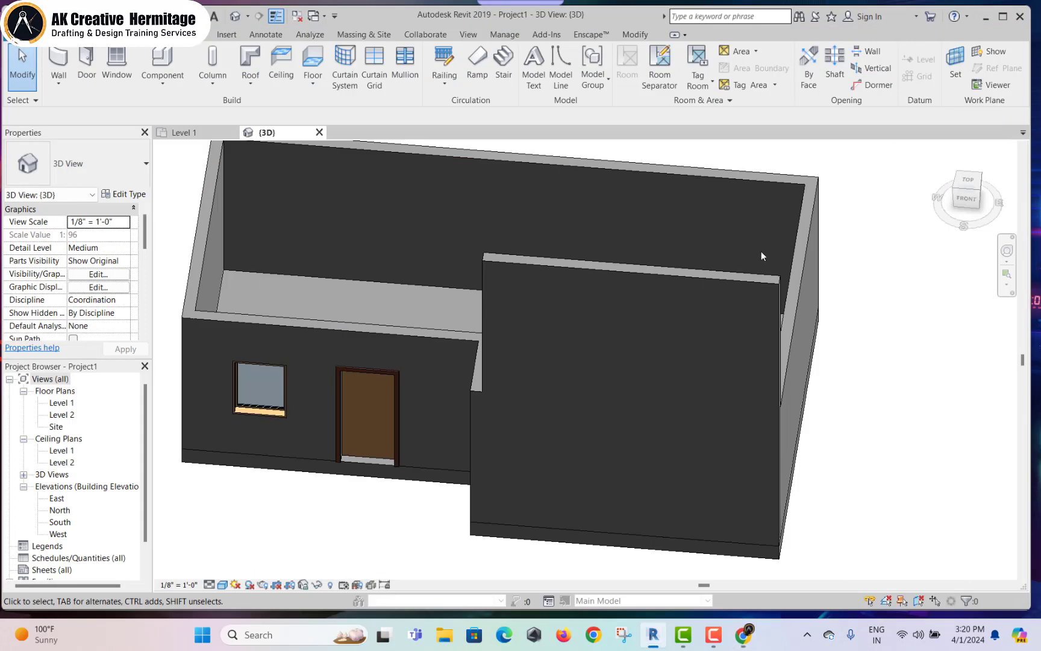
{"action": "scroll", "coordinate": [613, 356], "scroll_direction": "up", "scroll_amount": 2}
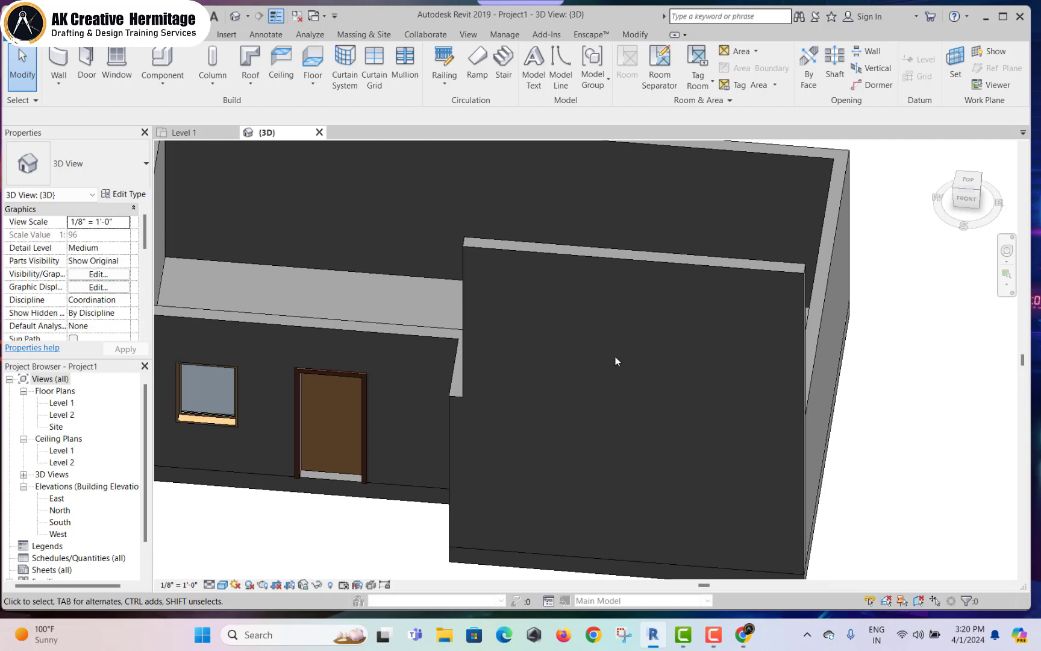
{"action": "middle_click_drag", "start_coordinate": [616, 358], "coordinate": [654, 361]}
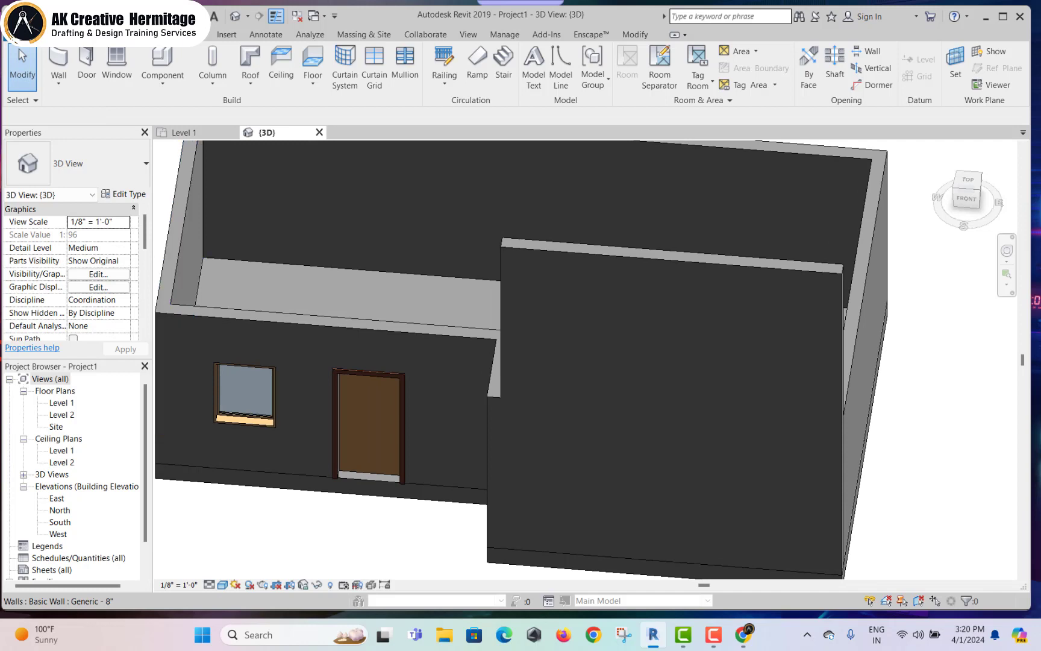
{"action": "left_click", "coordinate": [18, 34]}
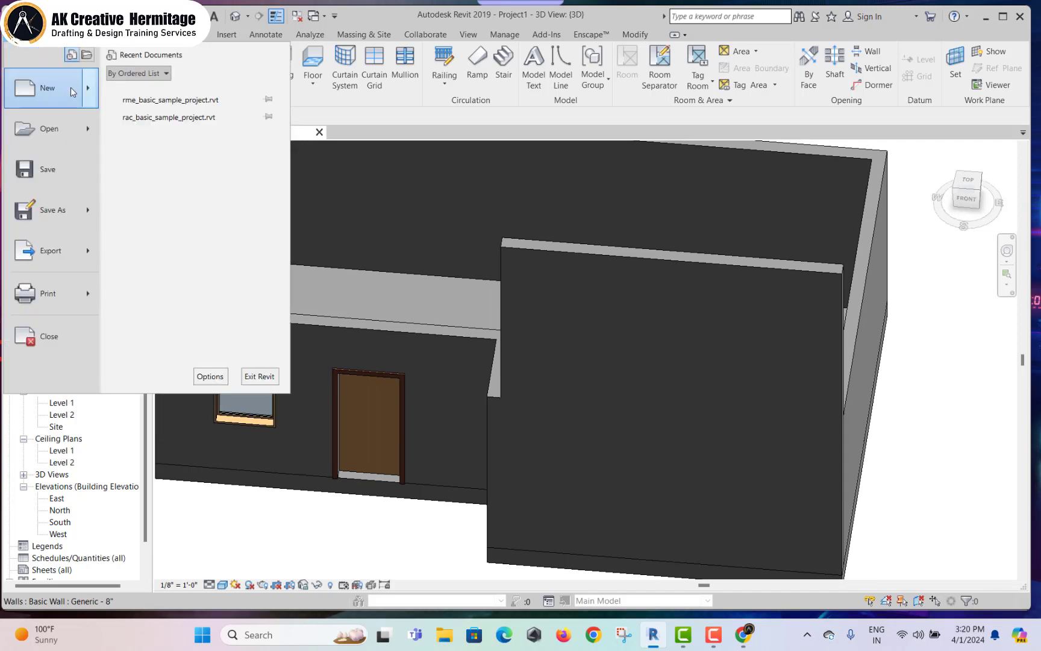
{"action": "mouse_move", "coordinate": [48, 88]}
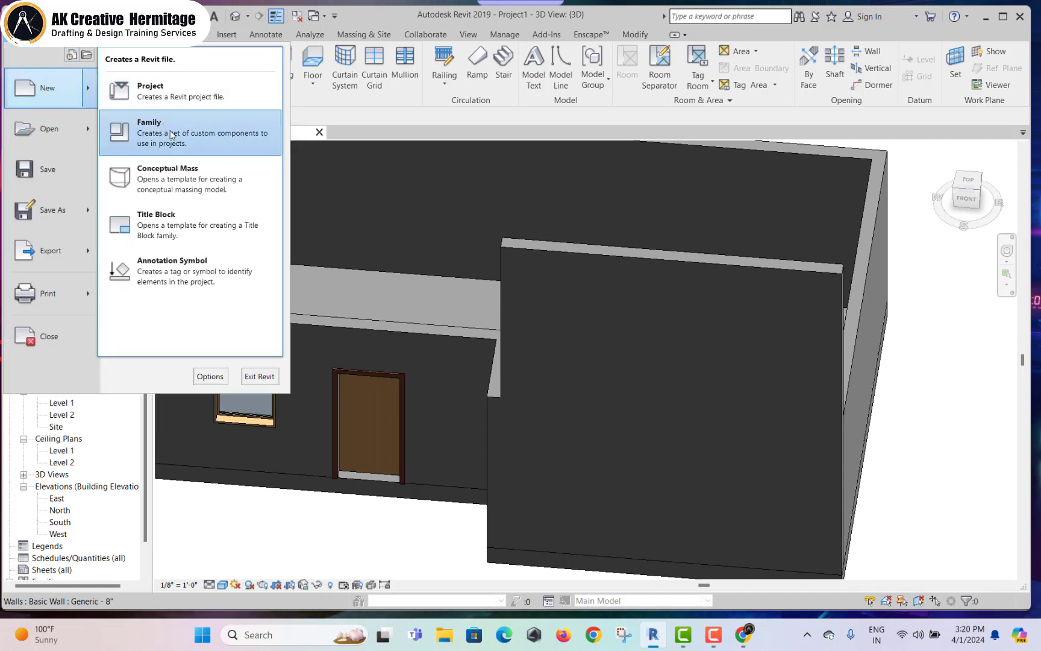
- Create a new family from the Curtain Wall Panel.rft template
{"action": "left_click", "coordinate": [170, 134]}
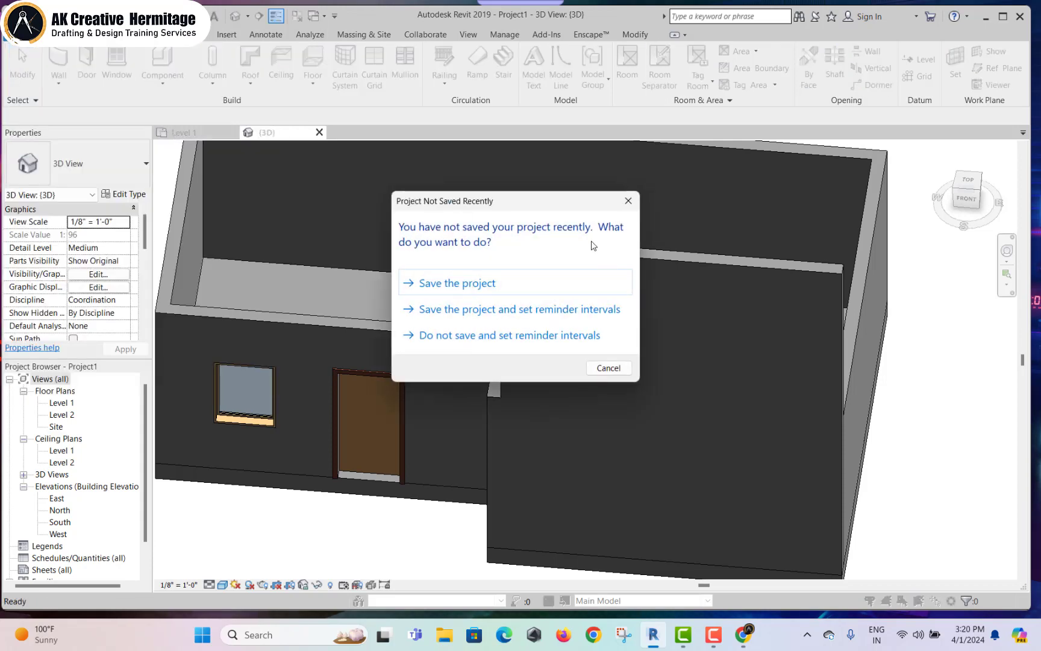
{"action": "left_click", "coordinate": [629, 201]}
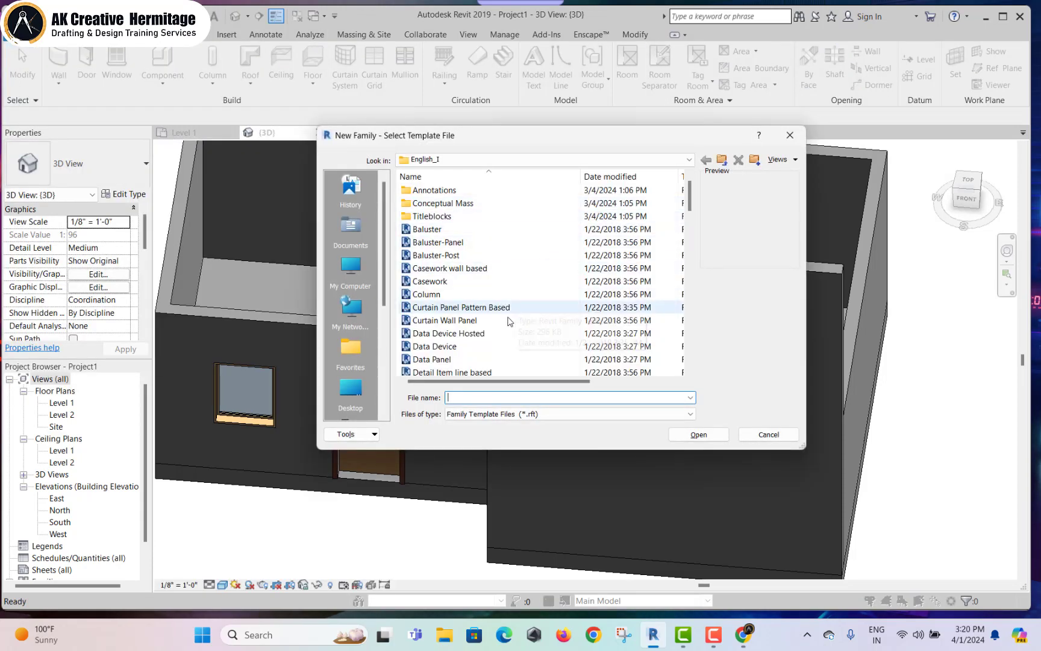
{"action": "left_click", "coordinate": [488, 324]}
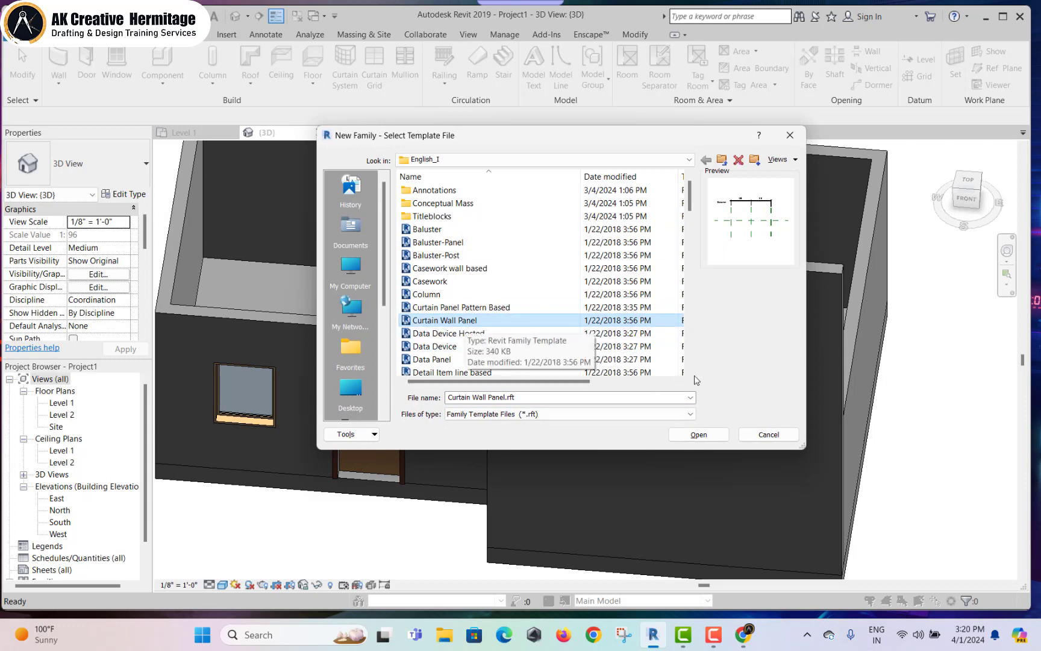
{"action": "left_click", "coordinate": [698, 435]}
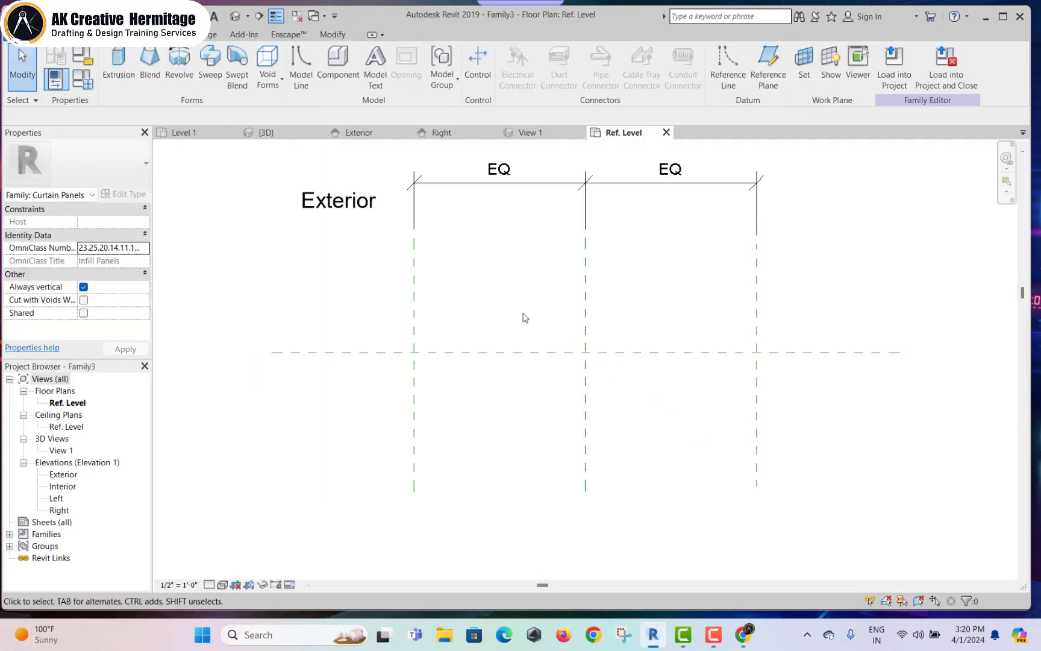
- Open the family's Exterior elevation and start a reference plane
{"action": "middle_click_drag", "start_coordinate": [522, 314], "coordinate": [502, 341]}
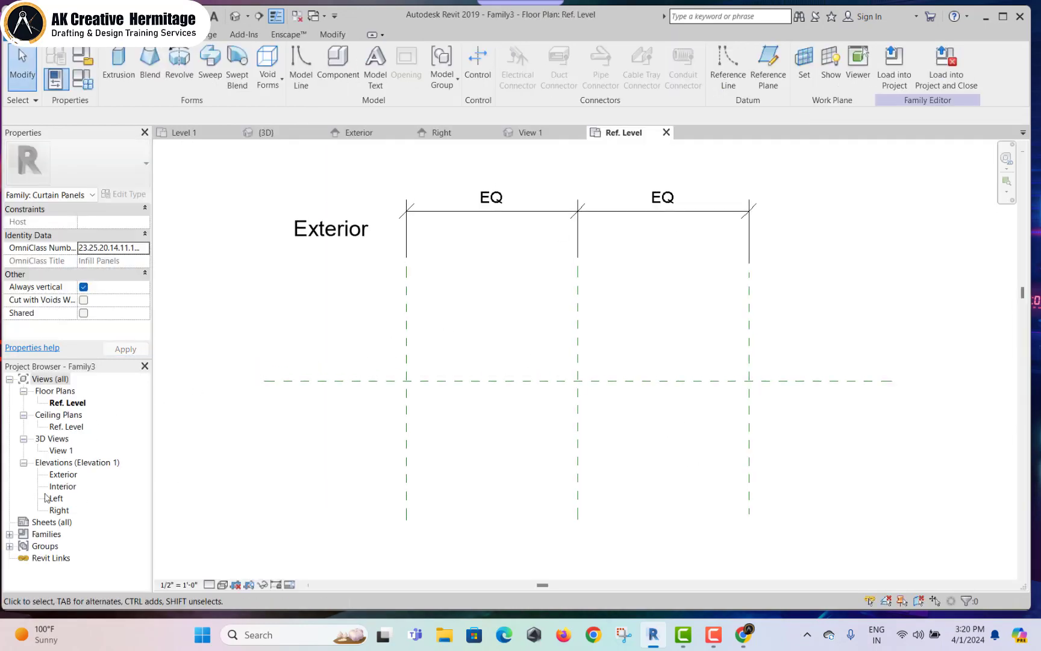
{"action": "double_click", "coordinate": [61, 475]}
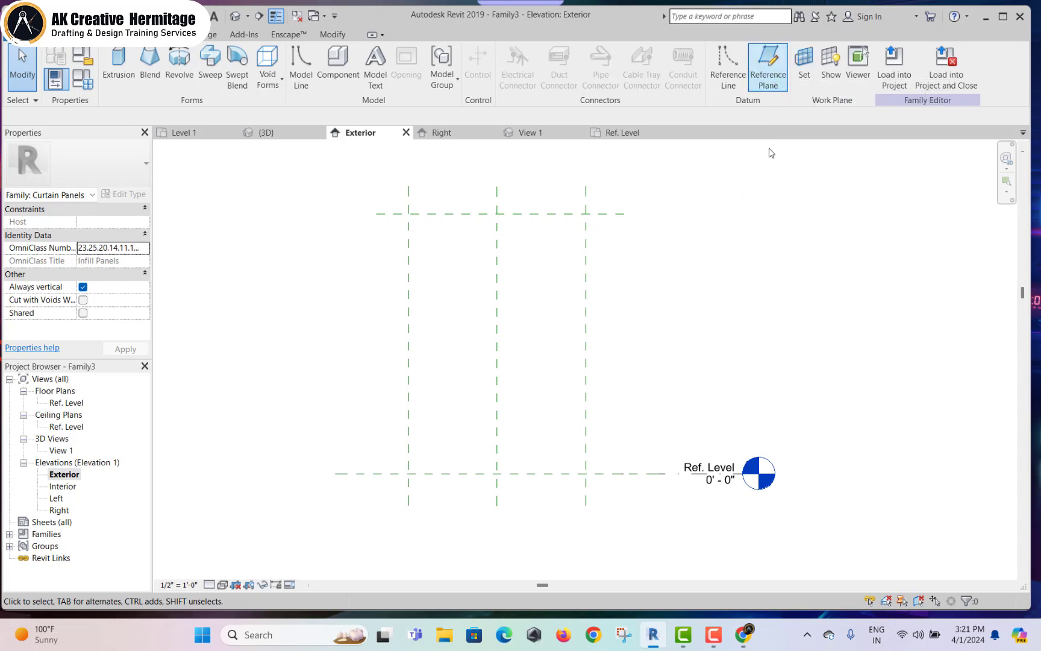
{"action": "left_click", "coordinate": [763, 68]}
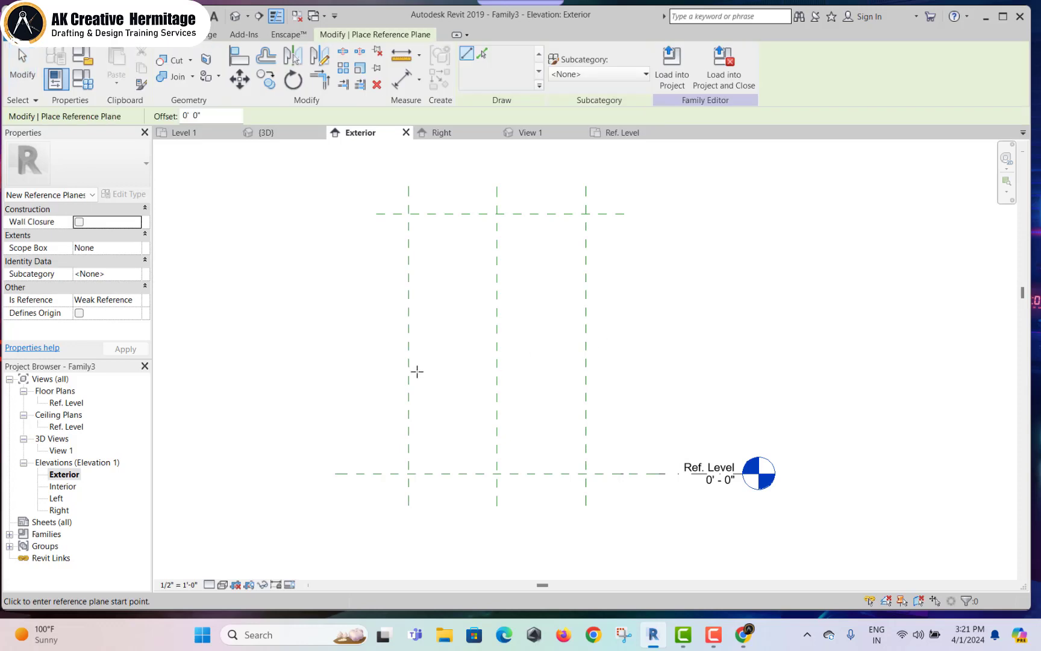
- Draw a horizontal reference plane across the panel's three vertical planes
{"action": "left_click", "coordinate": [366, 371]}
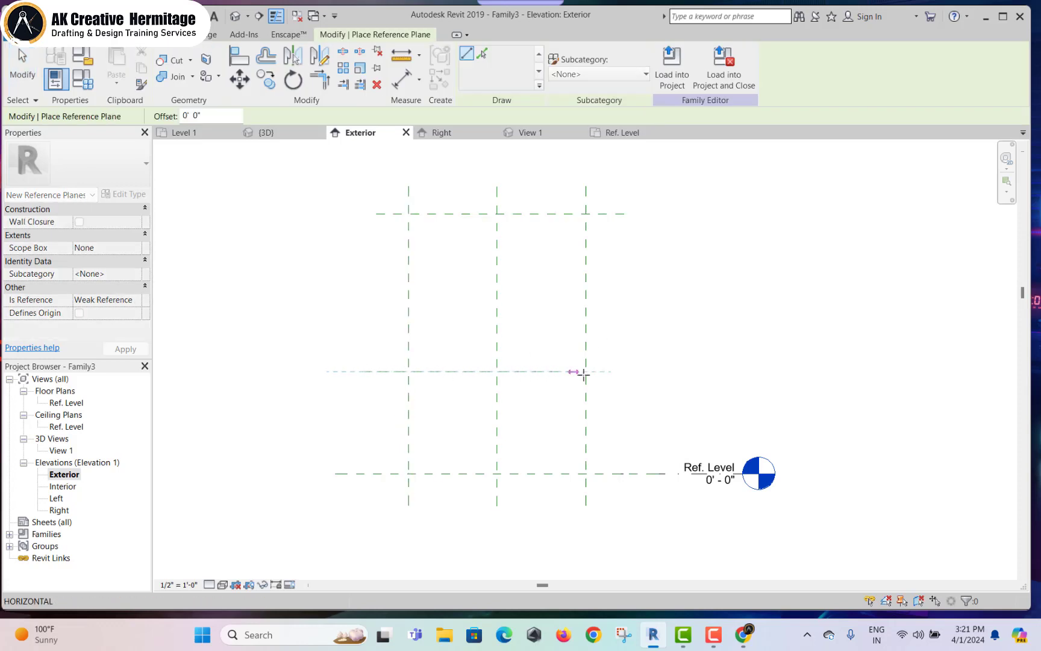
{"action": "left_click", "coordinate": [637, 371]}
{"action": "right_click", "coordinate": [666, 288]}
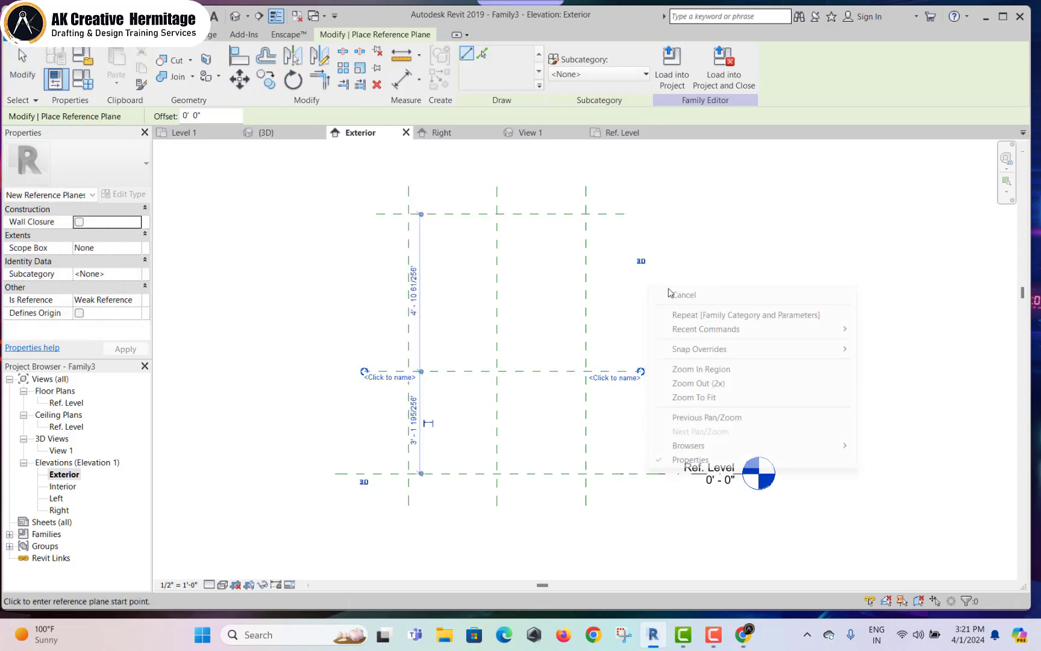
{"action": "left_click", "coordinate": [699, 297]}
- Zoom and pan the Exterior elevation to frame all the reference planes
{"action": "scroll", "coordinate": [566, 407], "scroll_direction": "up", "scroll_amount": 2}
{"action": "middle_click_drag", "start_coordinate": [554, 416], "coordinate": [628, 361]}
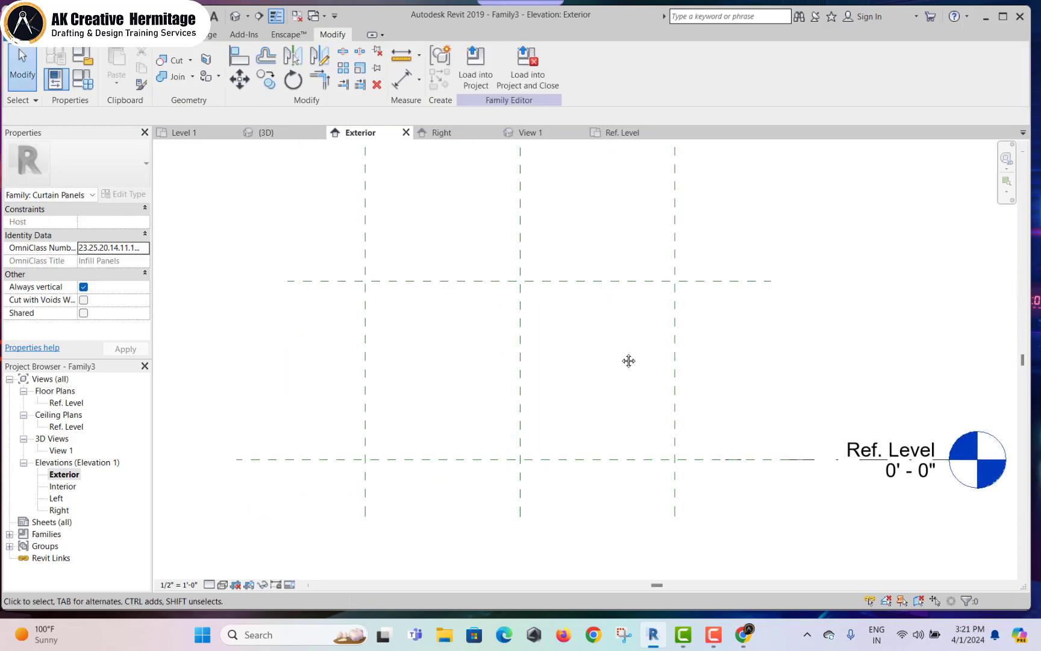
{"action": "scroll", "coordinate": [611, 347], "scroll_direction": "up", "scroll_amount": 1}
{"action": "scroll", "coordinate": [613, 346], "scroll_direction": "up", "scroll_amount": 1}
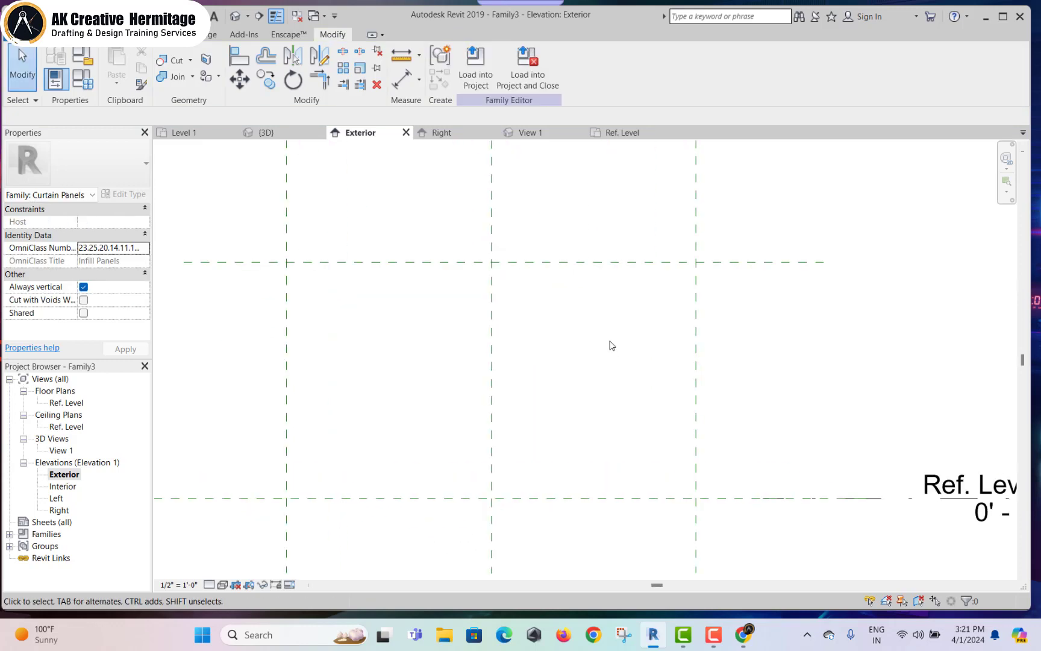
{"action": "scroll", "coordinate": [582, 317], "scroll_direction": "down", "scroll_amount": 1}
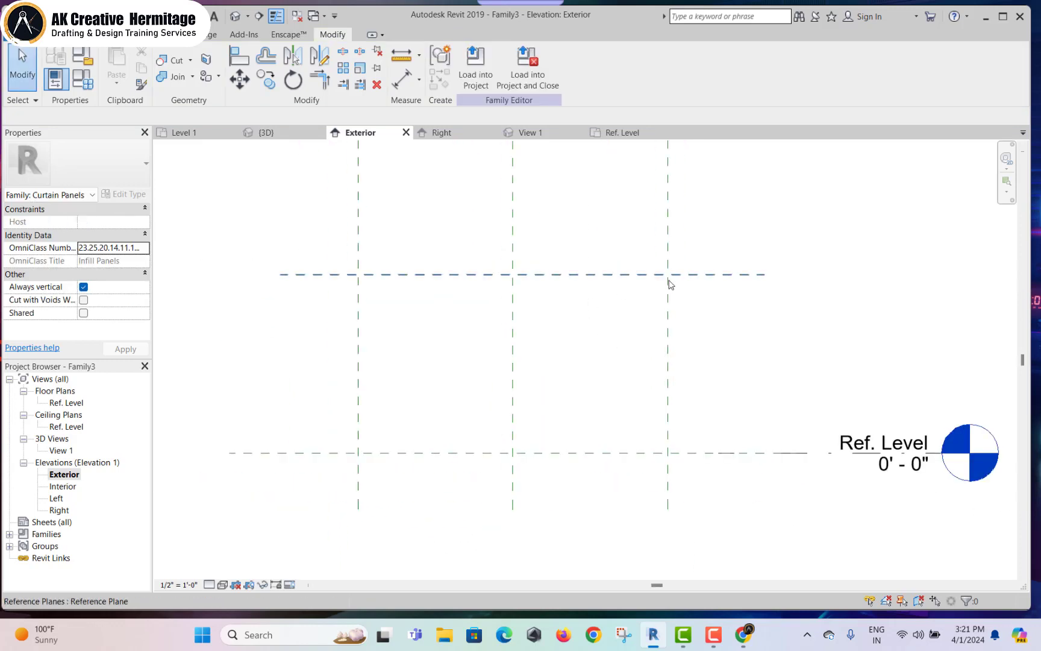
{"action": "scroll", "coordinate": [716, 337], "scroll_direction": "down", "scroll_amount": 1}
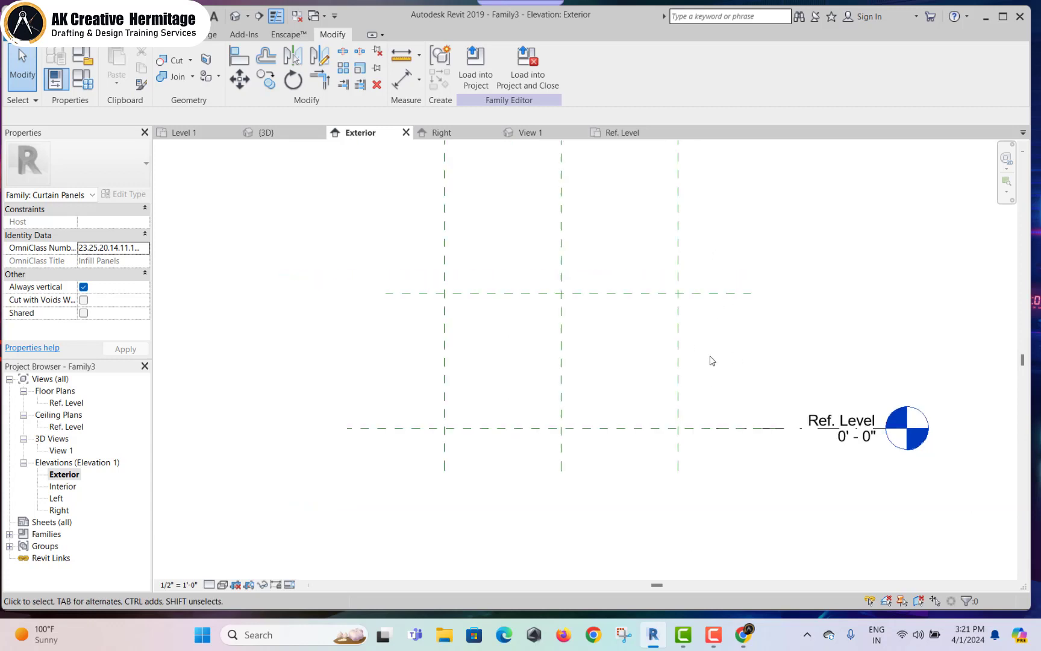
{"action": "scroll", "coordinate": [711, 361], "scroll_direction": "down", "scroll_amount": 1}
{"action": "scroll", "coordinate": [666, 355], "scroll_direction": "down", "scroll_amount": 1}
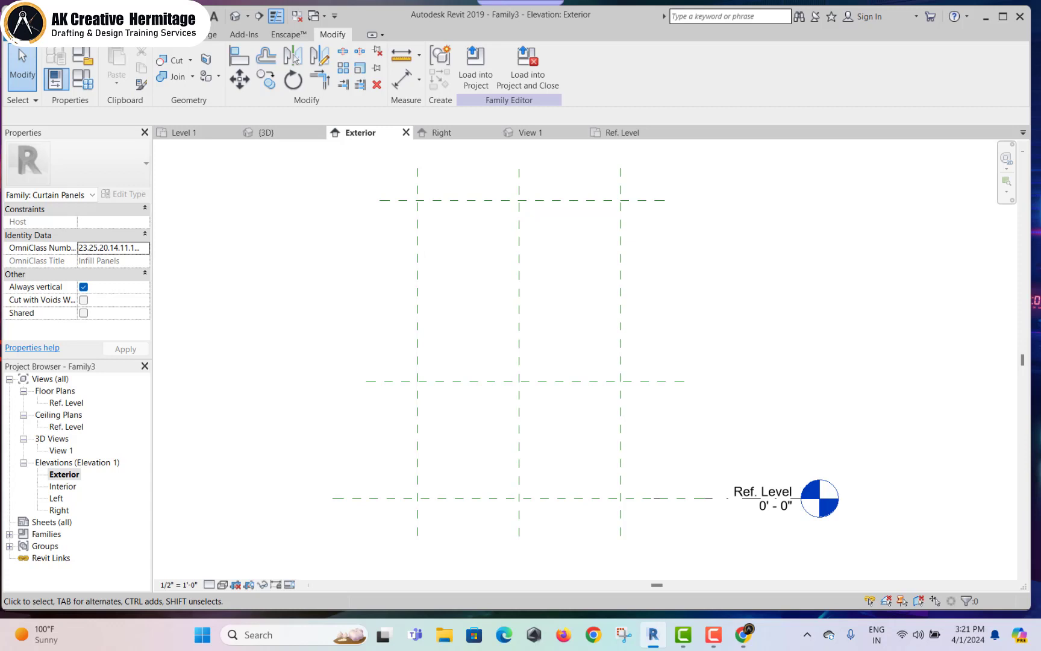
{"action": "left_click", "coordinate": [133, 34]}
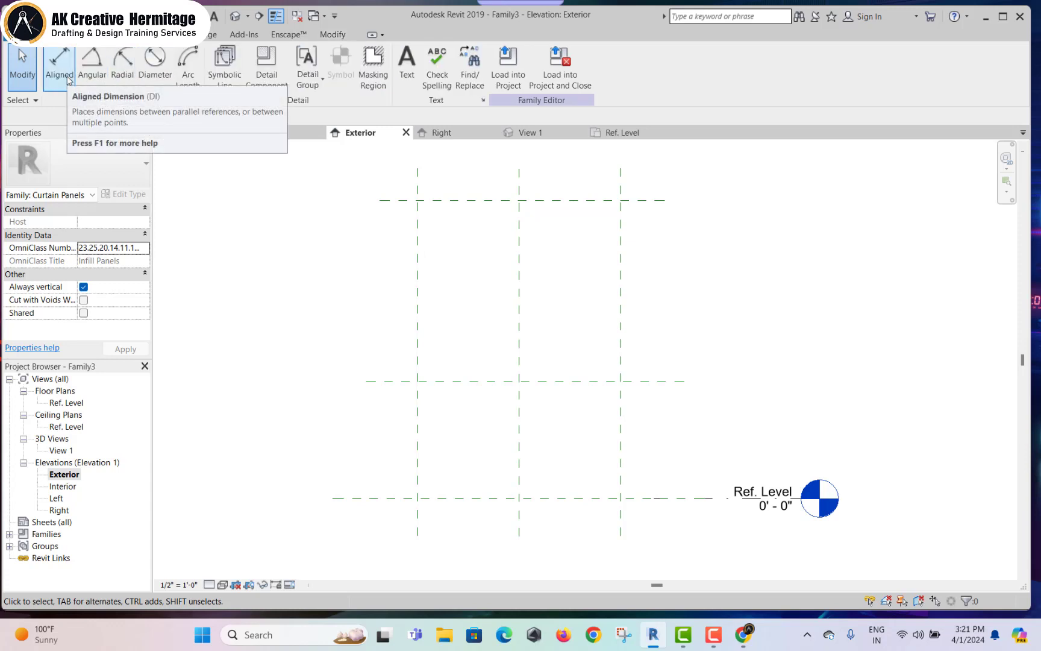
- Add aligned height dimensions of 3'-1 3/4" and 4'-10 1/4" between the horizontal planes
{"action": "left_click", "coordinate": [59, 66]}
{"action": "scroll", "coordinate": [650, 425], "scroll_direction": "up", "scroll_amount": 2}
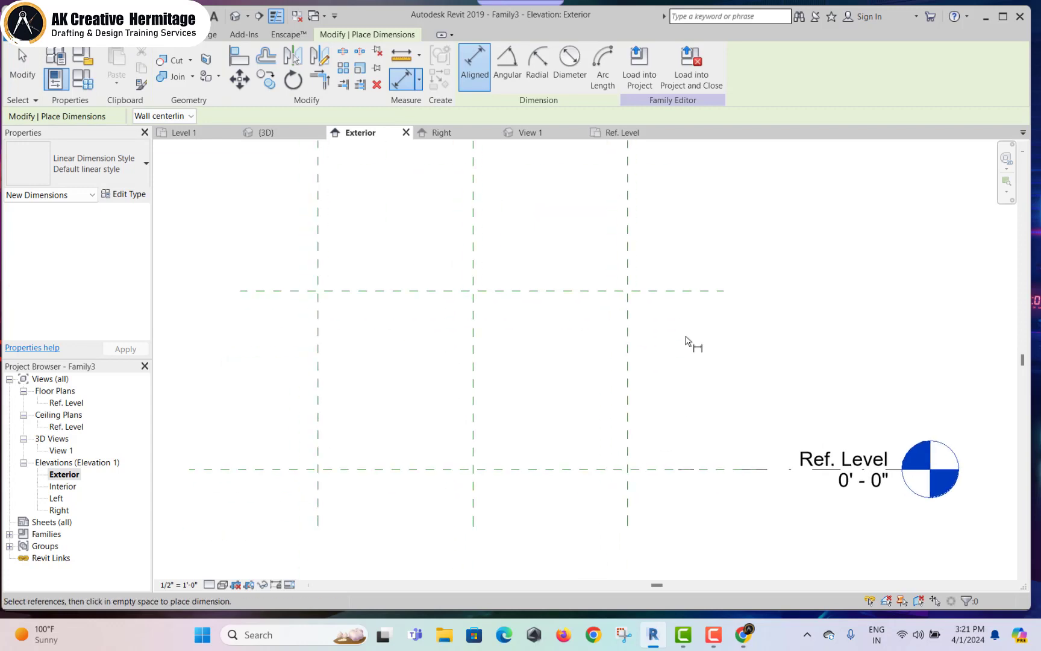
{"action": "left_click", "coordinate": [672, 293]}
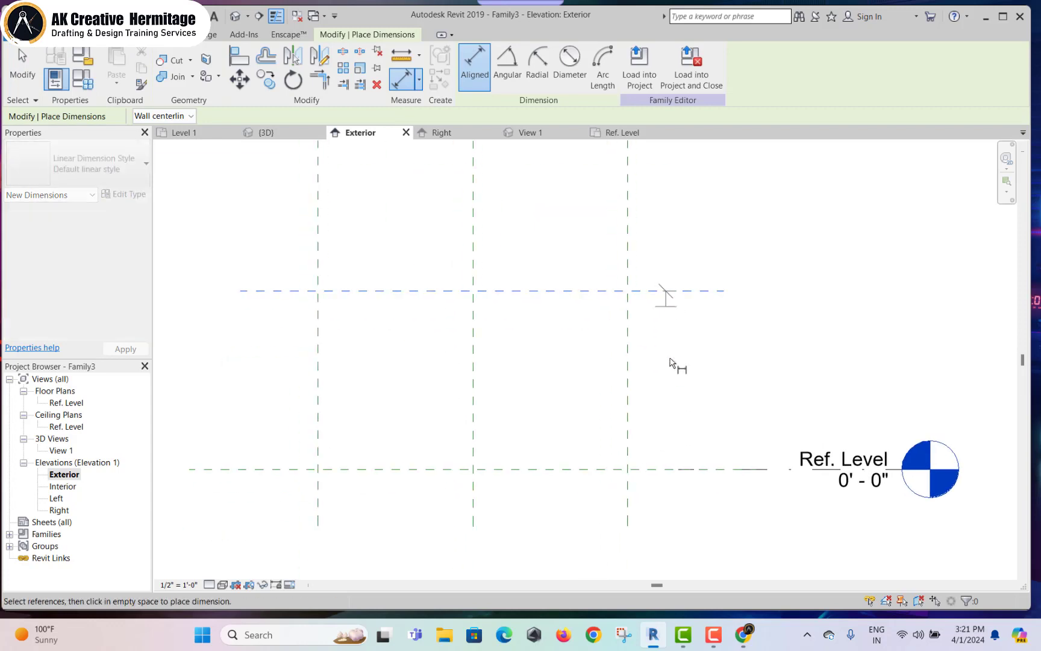
{"action": "left_click", "coordinate": [673, 470]}
{"action": "left_click", "coordinate": [676, 532]}
{"action": "scroll", "coordinate": [460, 395], "scroll_direction": "down", "scroll_amount": 1}
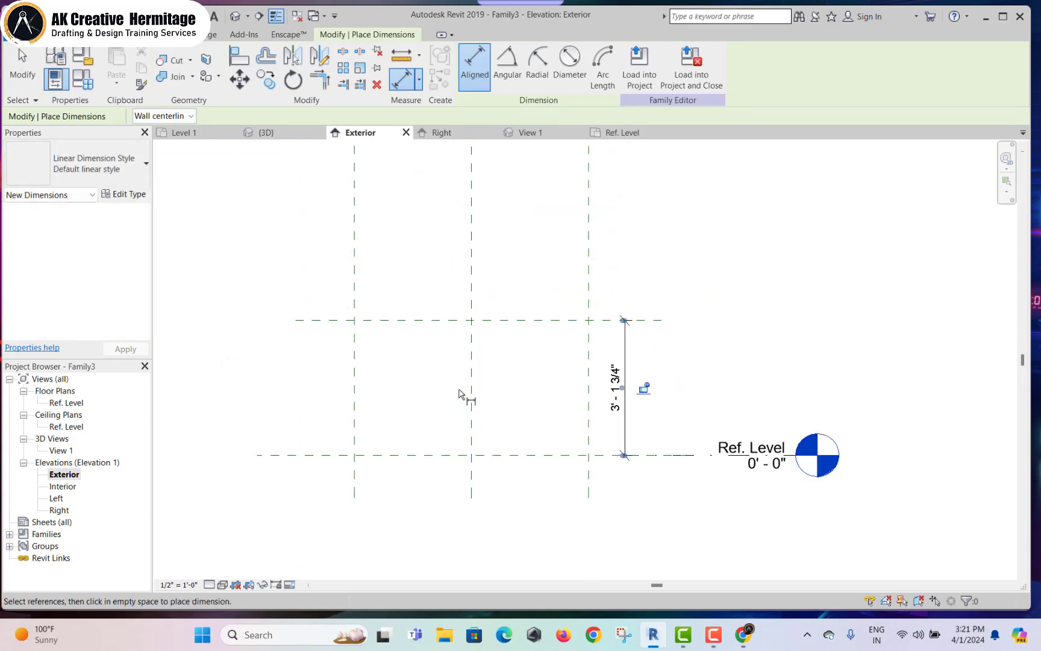
{"action": "scroll", "coordinate": [419, 274], "scroll_direction": "down", "scroll_amount": 1}
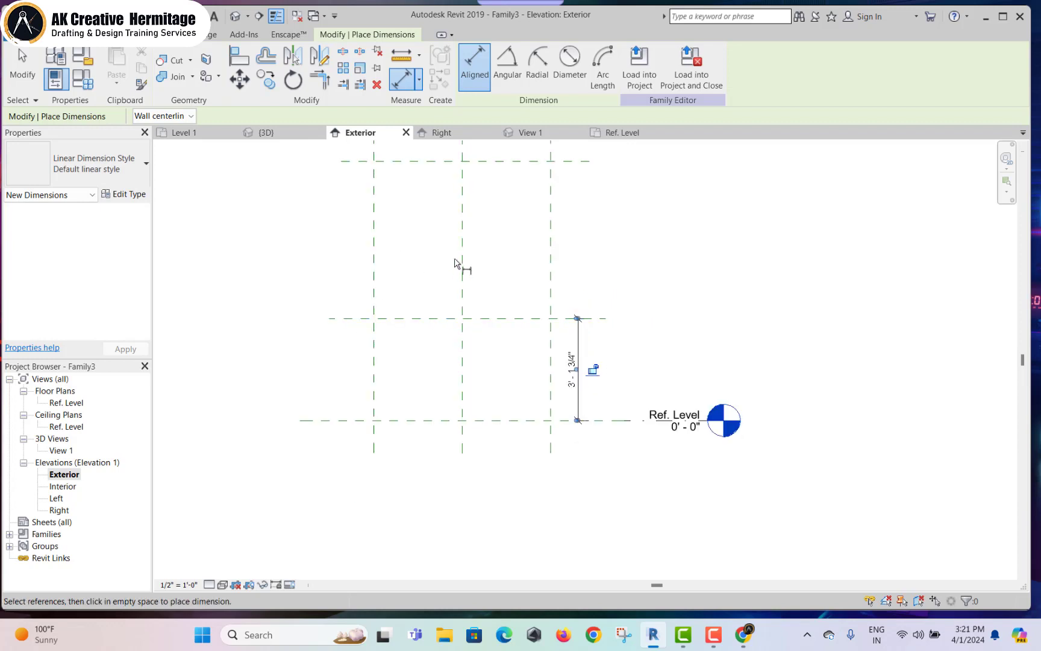
{"action": "left_click", "coordinate": [576, 195]}
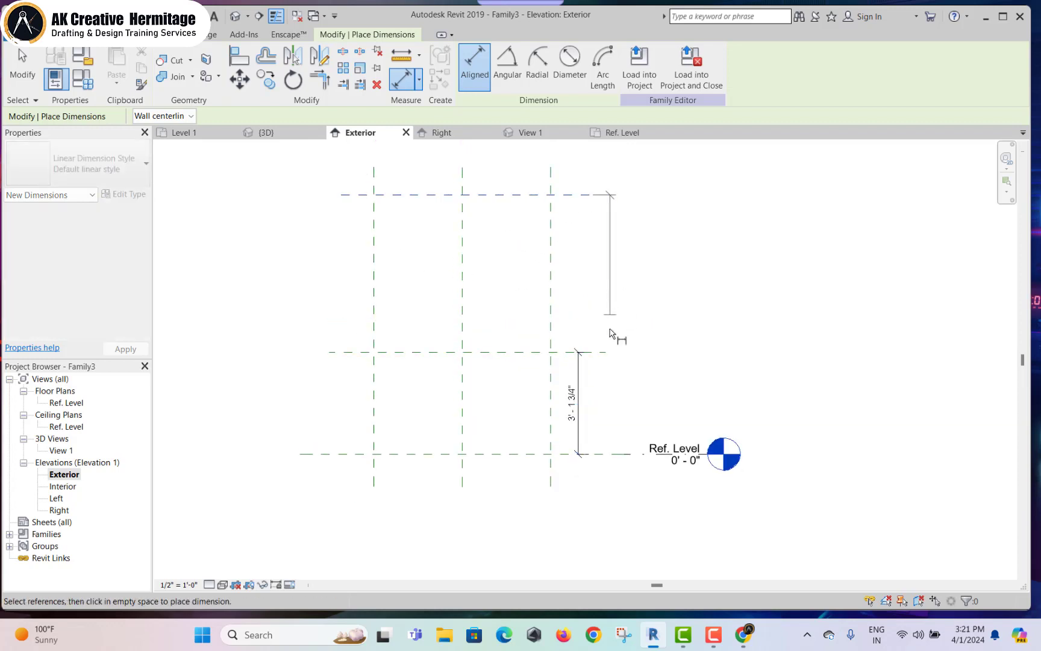
{"action": "left_click", "coordinate": [608, 352]}
{"action": "left_click", "coordinate": [610, 342]}
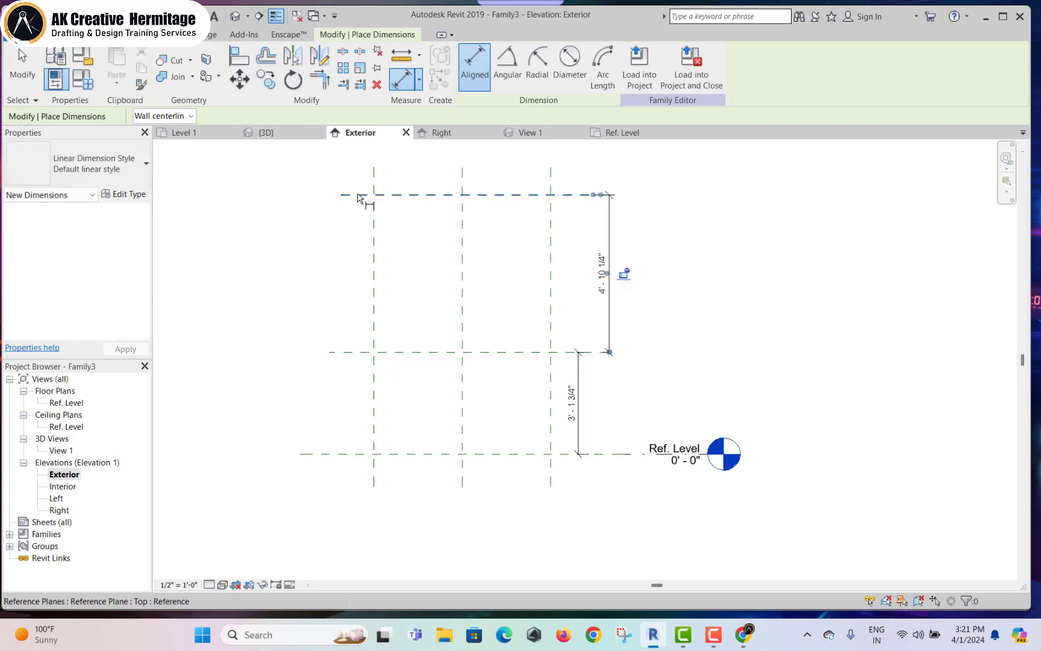
- Dimension the vertical planes: two 2'-8 3/4" bays and a 5'-5 1/2" overall width
{"action": "left_click", "coordinate": [373, 225]}
{"action": "left_click", "coordinate": [469, 227]}
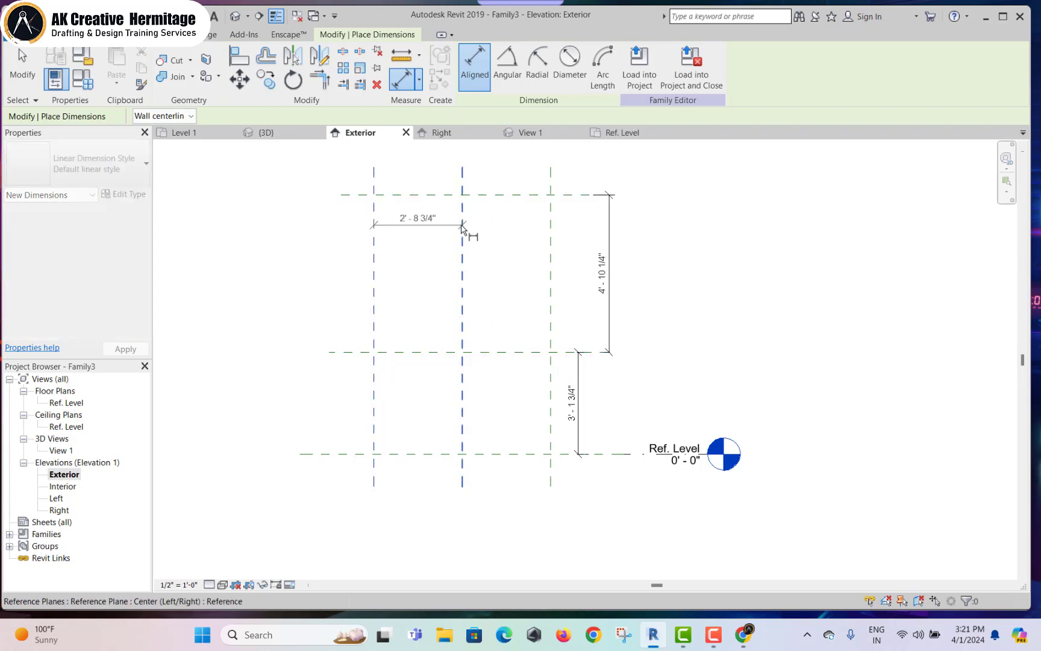
{"action": "left_click", "coordinate": [499, 178]}
{"action": "left_click", "coordinate": [476, 241]}
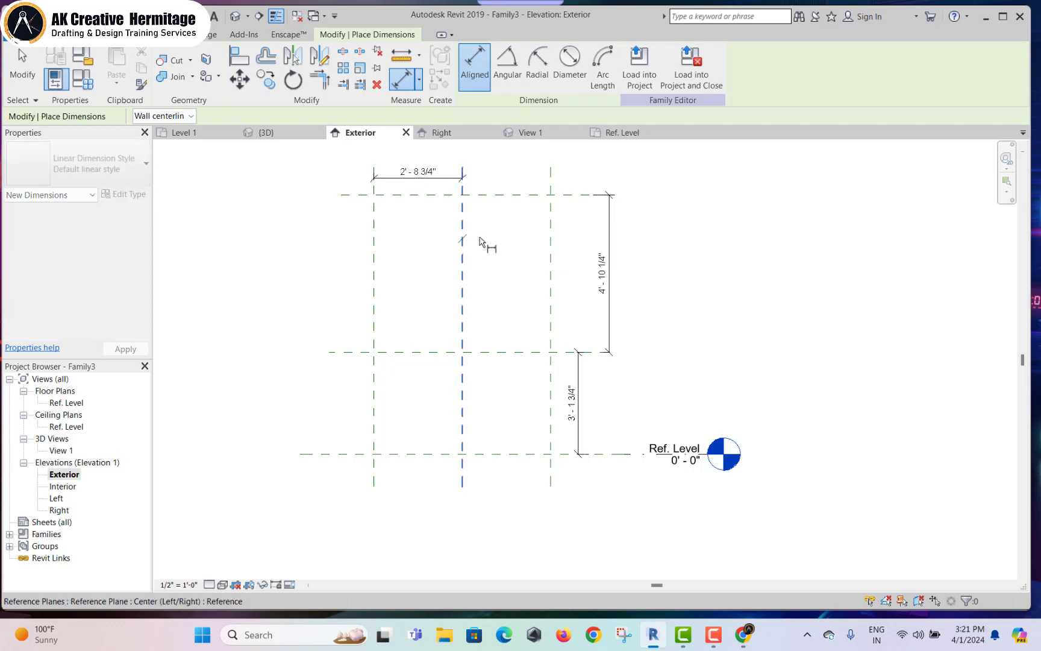
{"action": "left_click", "coordinate": [550, 236]}
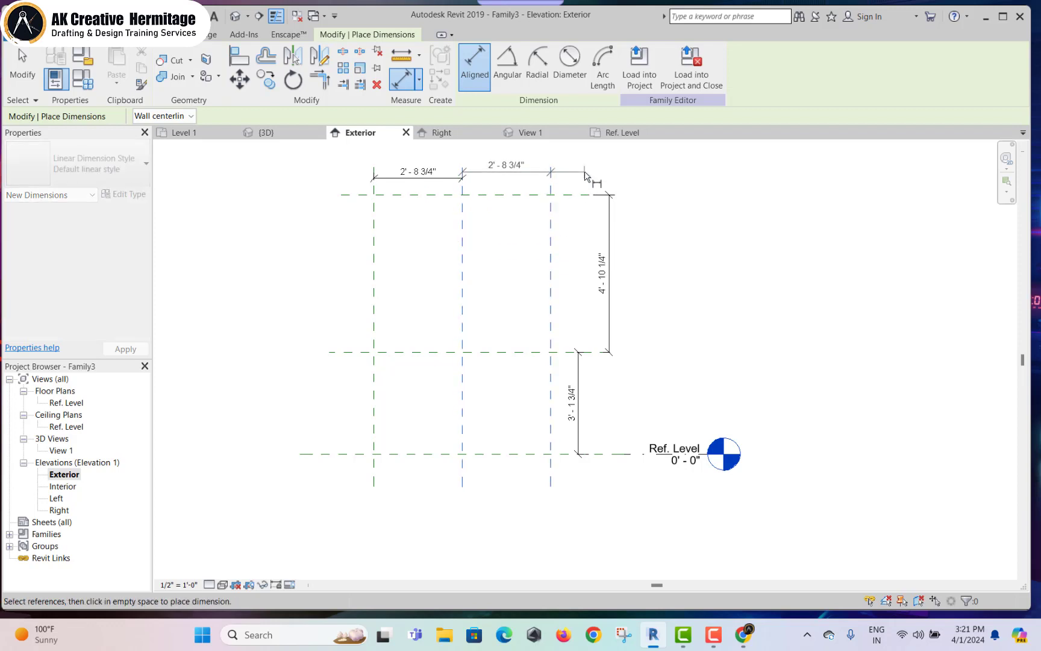
{"action": "left_click", "coordinate": [551, 253]}
{"action": "left_click", "coordinate": [376, 226]}
{"action": "middle_click_drag", "start_coordinate": [376, 229], "coordinate": [366, 277]}
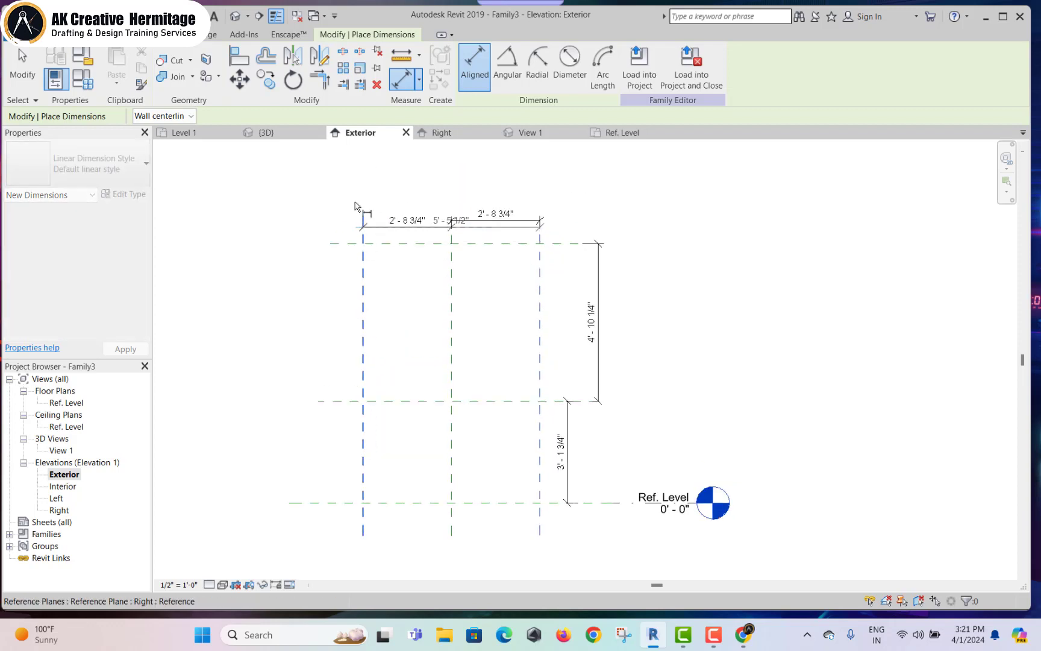
{"action": "left_click", "coordinate": [392, 184]}
- Add the 8'-0" overall height dimension at the left and exit dimensioning
{"action": "left_click", "coordinate": [354, 244]}
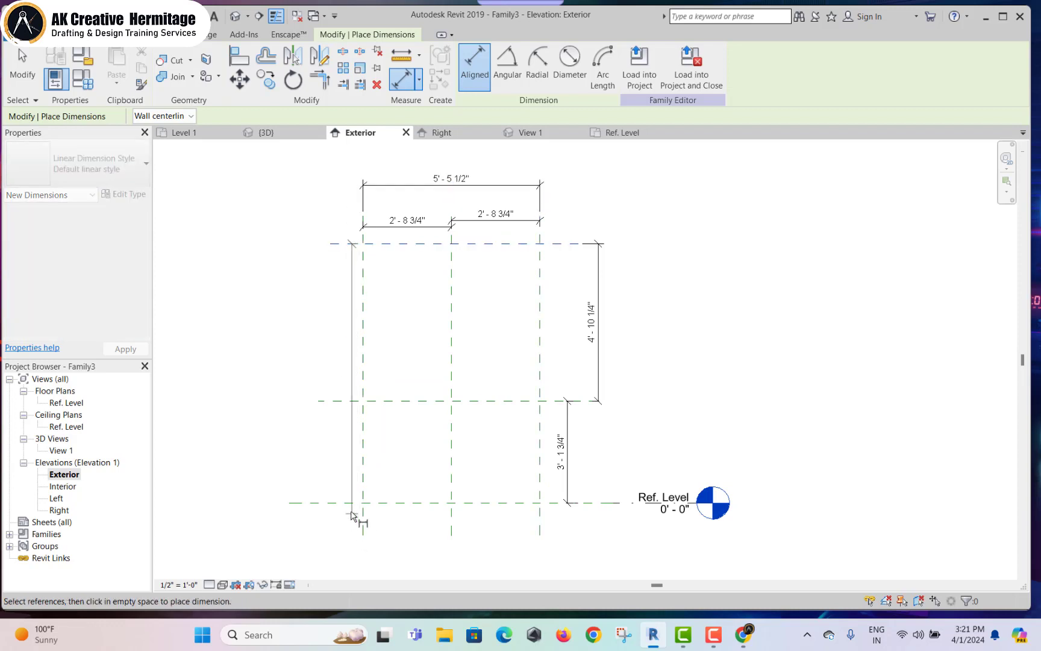
{"action": "left_click", "coordinate": [354, 502]}
{"action": "left_click", "coordinate": [322, 385]}
{"action": "right_click", "coordinate": [417, 326]}
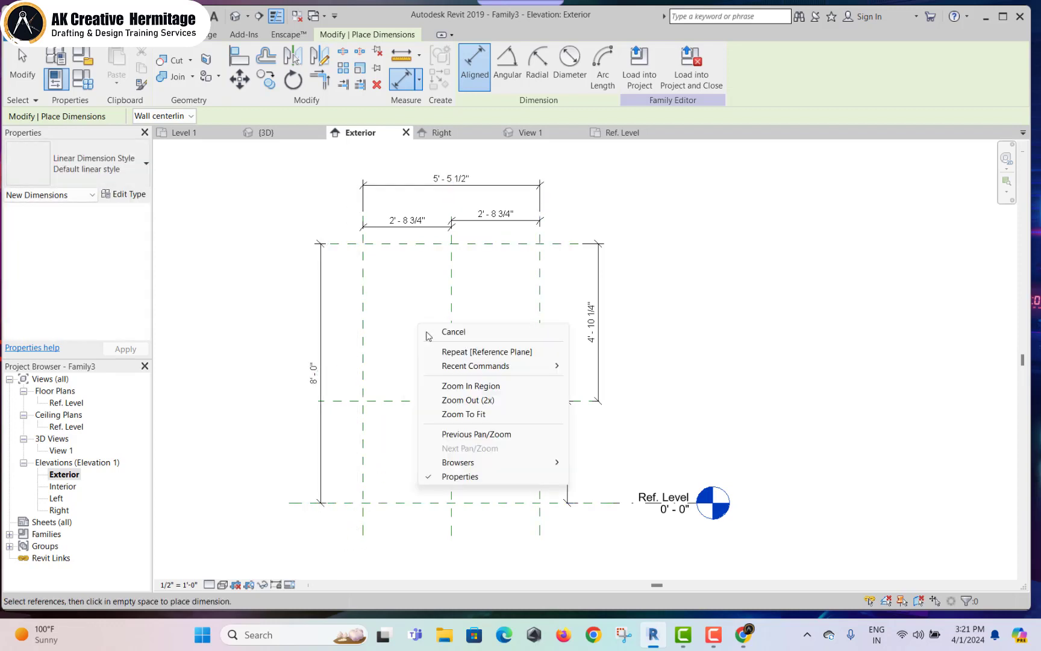
{"action": "left_click", "coordinate": [419, 328]}
{"action": "left_click", "coordinate": [411, 343]}
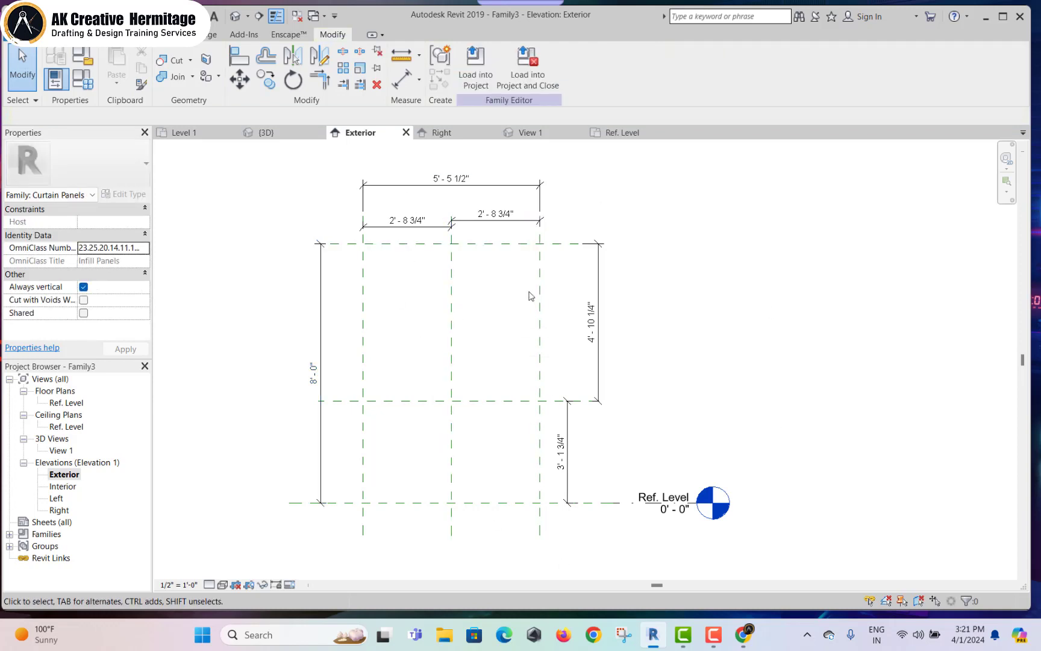
- Select the width dimensions and Left reference plane to inspect them
{"action": "left_click", "coordinate": [455, 234]}
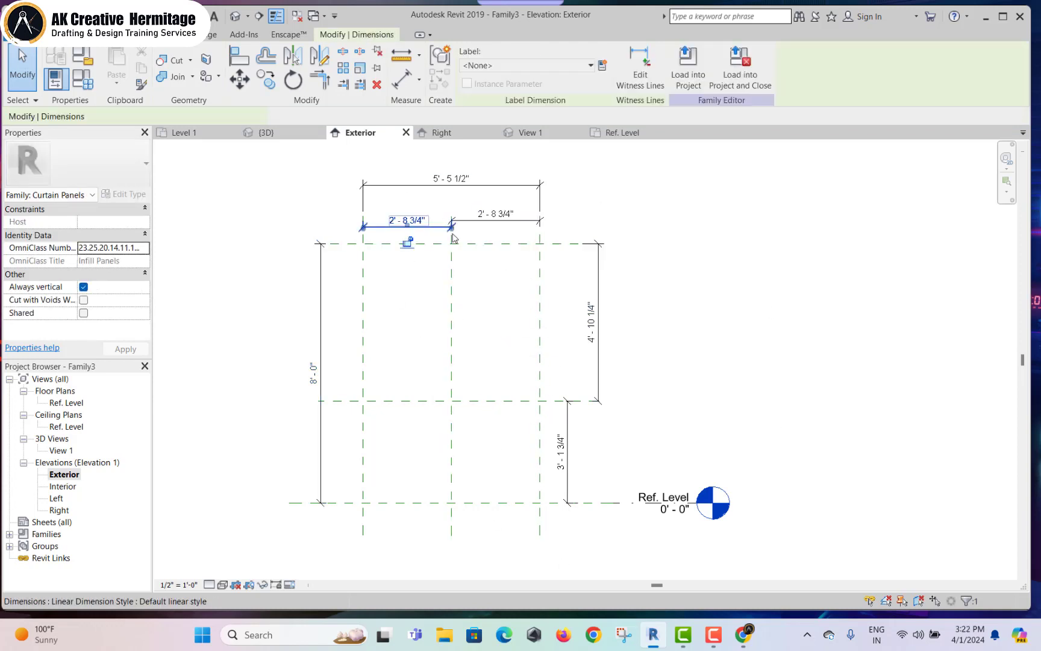
{"action": "key", "text": "Escape"}
{"action": "left_click", "coordinate": [472, 243]}
{"action": "key", "text": "Escape"}
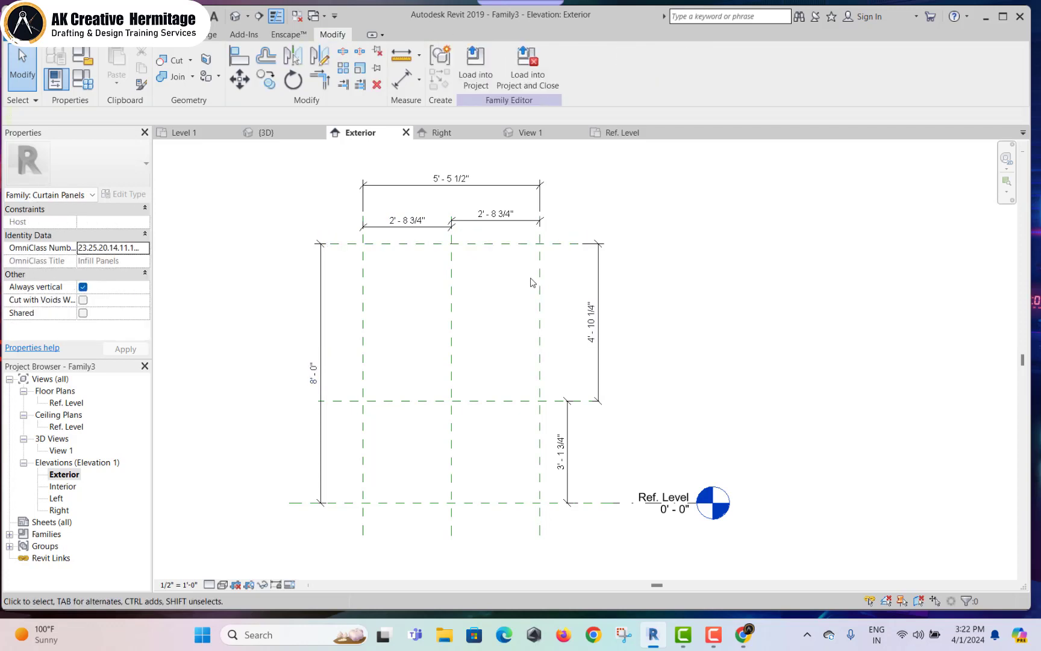
{"action": "left_click", "coordinate": [477, 256]}
{"action": "left_click", "coordinate": [482, 221]}
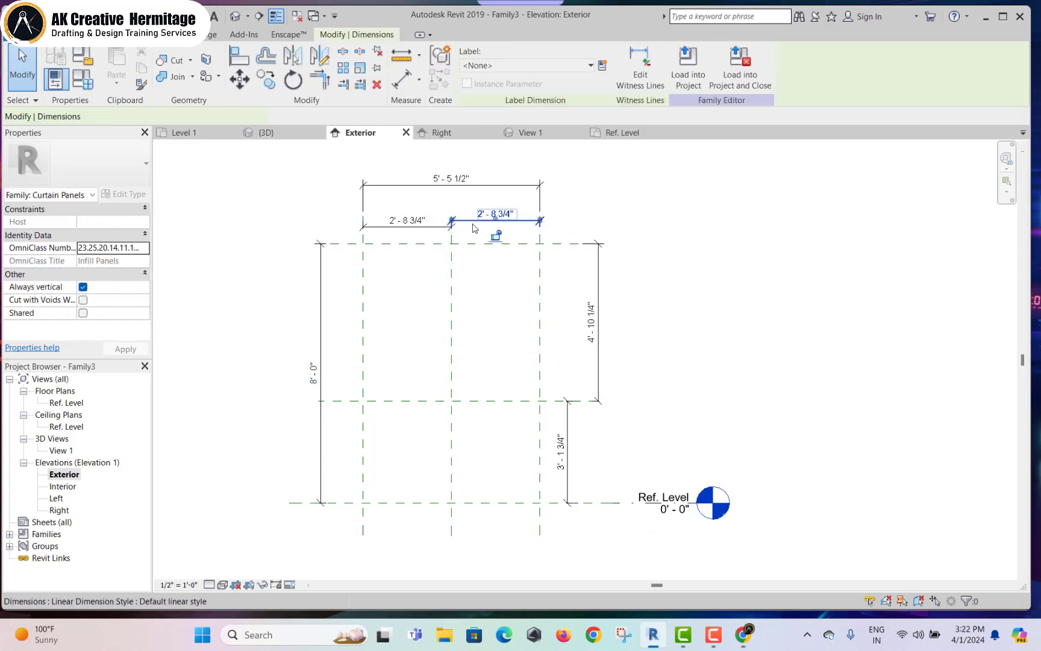
{"action": "left_click", "coordinate": [432, 229]}
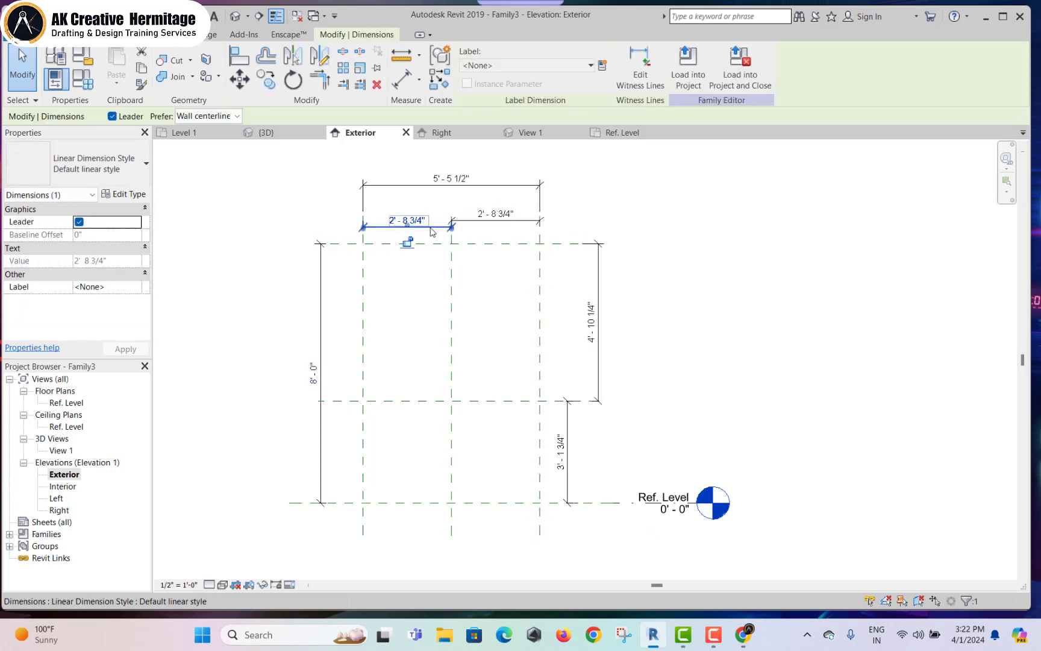
{"action": "left_click", "coordinate": [476, 318]}
- Zoom and pan the elevation to recentre the dimensioned grid
{"action": "scroll", "coordinate": [491, 271], "scroll_direction": "down", "scroll_amount": 1}
{"action": "scroll", "coordinate": [496, 284], "scroll_direction": "up", "scroll_amount": 1}
{"action": "scroll", "coordinate": [486, 411], "scroll_direction": "up", "scroll_amount": 2}
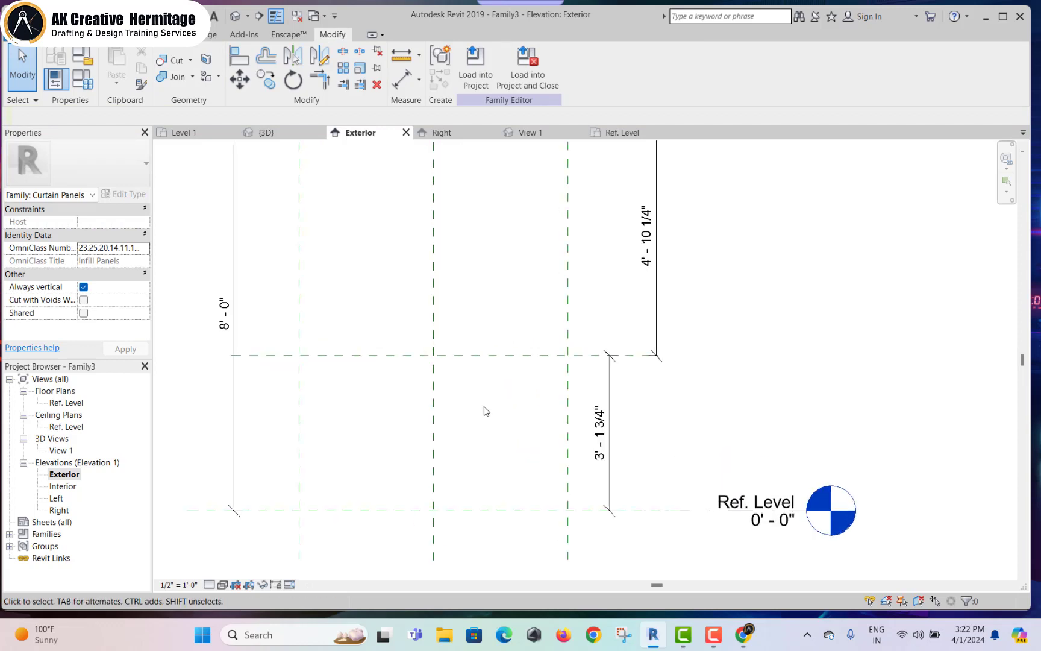
{"action": "scroll", "coordinate": [514, 368], "scroll_direction": "down", "scroll_amount": 1}
{"action": "mouse_move", "coordinate": [513, 360]}
{"action": "middle_mouse_down"}
{"action": "mouse_move", "coordinate": [551, 344]}
{"action": "mouse_move", "coordinate": [544, 392]}
{"action": "middle_mouse_up"}
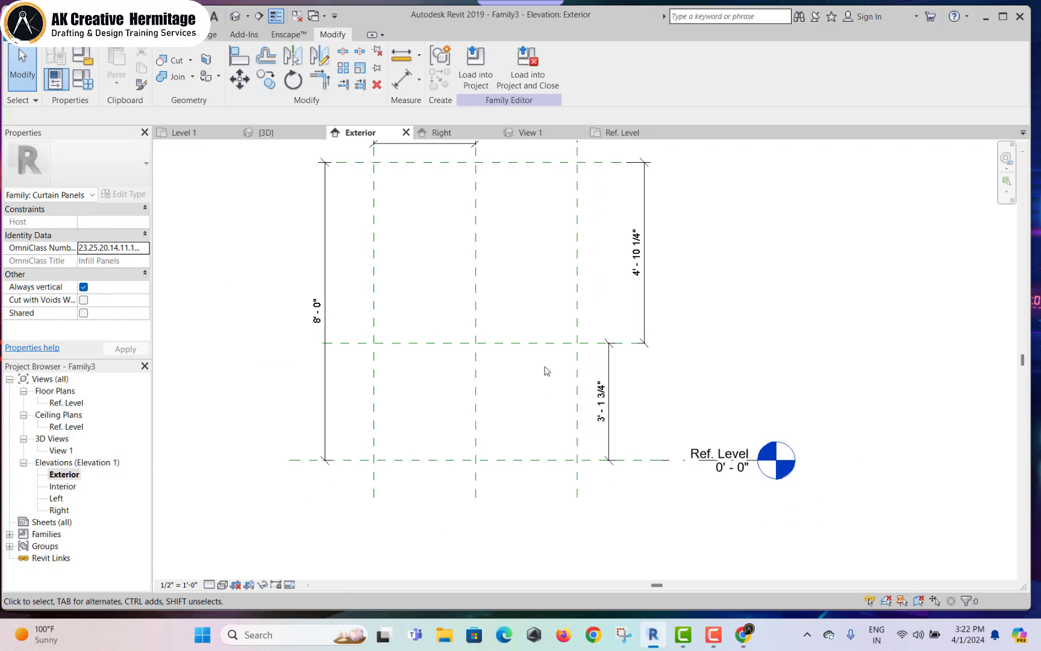
{"action": "scroll", "coordinate": [531, 375], "scroll_direction": "down", "scroll_amount": 1}
{"action": "scroll", "coordinate": [485, 349], "scroll_direction": "down", "scroll_amount": 2}
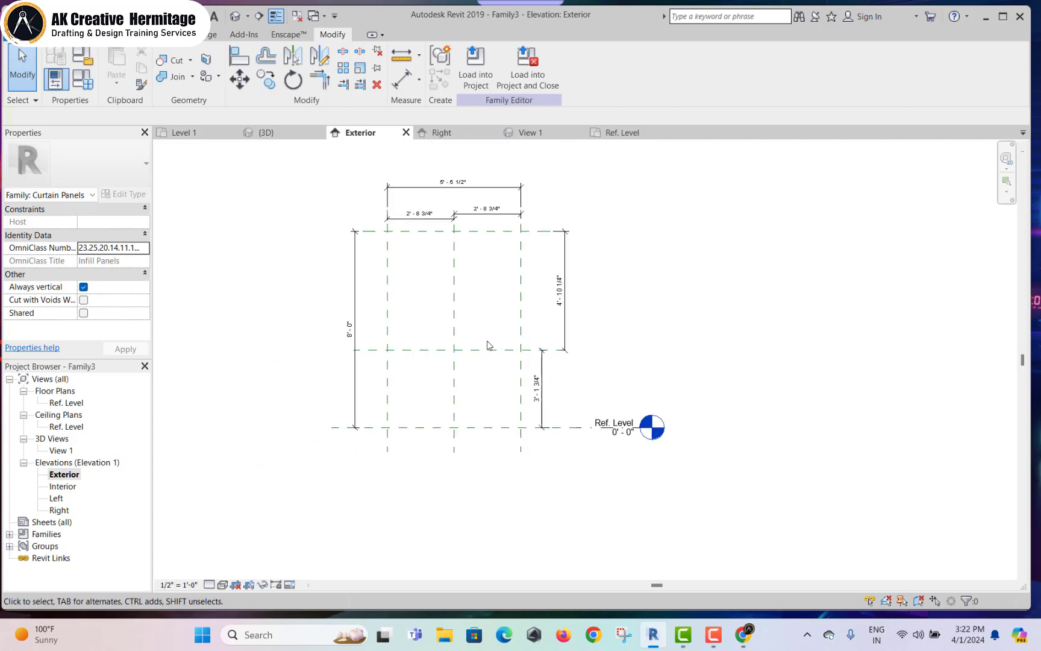
{"action": "left_click", "coordinate": [49, 35]}
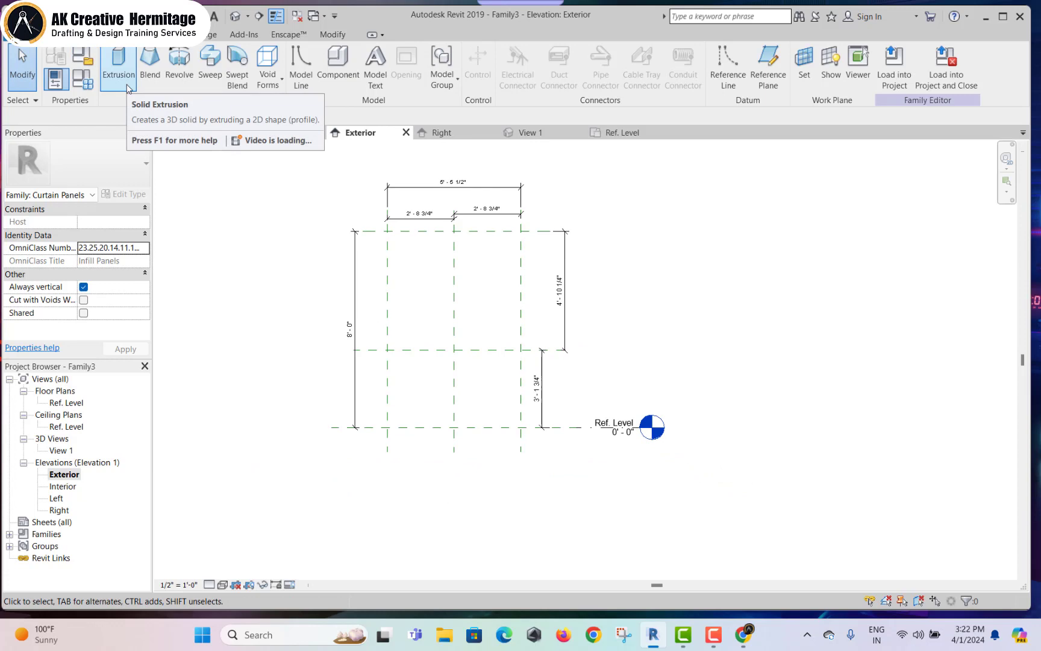
- Respace the Right plane so both bays are 1'-0", giving 2'-0" overall width
{"action": "scroll", "coordinate": [422, 217], "scroll_direction": "up", "scroll_amount": 1}
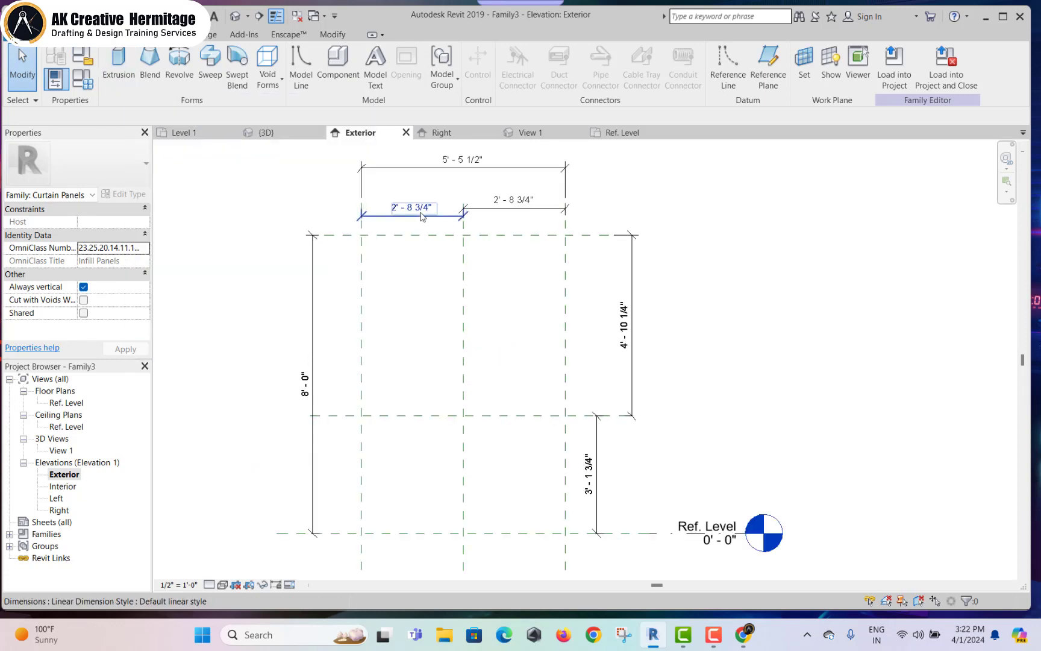
{"action": "left_click", "coordinate": [472, 161]}
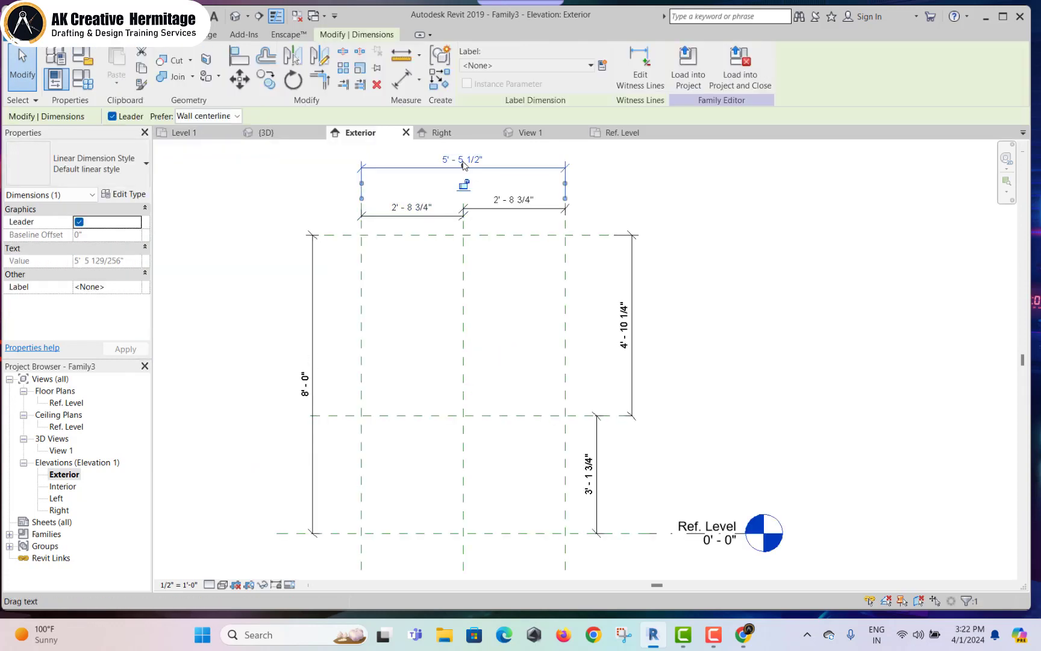
{"action": "left_click", "coordinate": [412, 215]}
{"action": "left_click", "coordinate": [363, 263]}
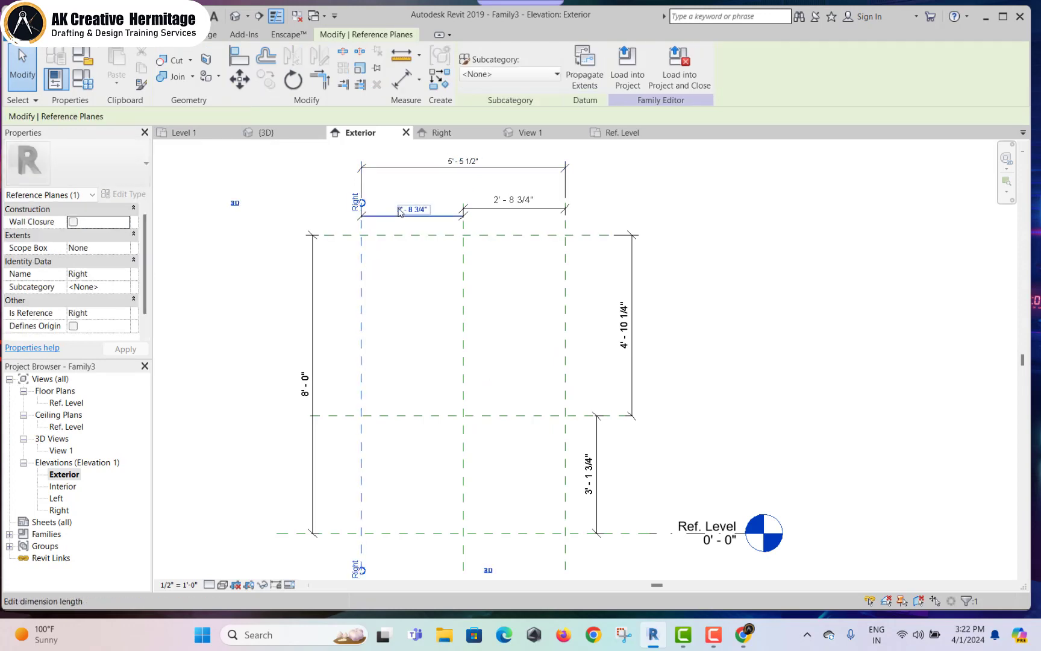
{"action": "left_click", "coordinate": [415, 209]}
{"action": "type", "text": "2"}
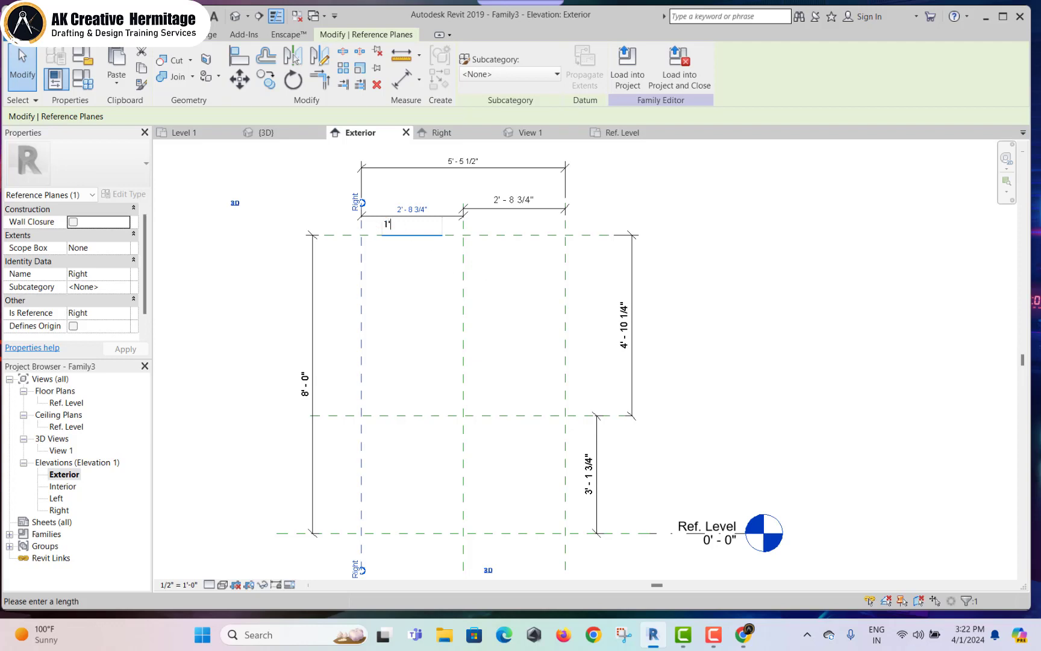
{"action": "key", "text": "Return"}
{"action": "left_click", "coordinate": [528, 223]}
{"action": "left_click", "coordinate": [581, 214]}
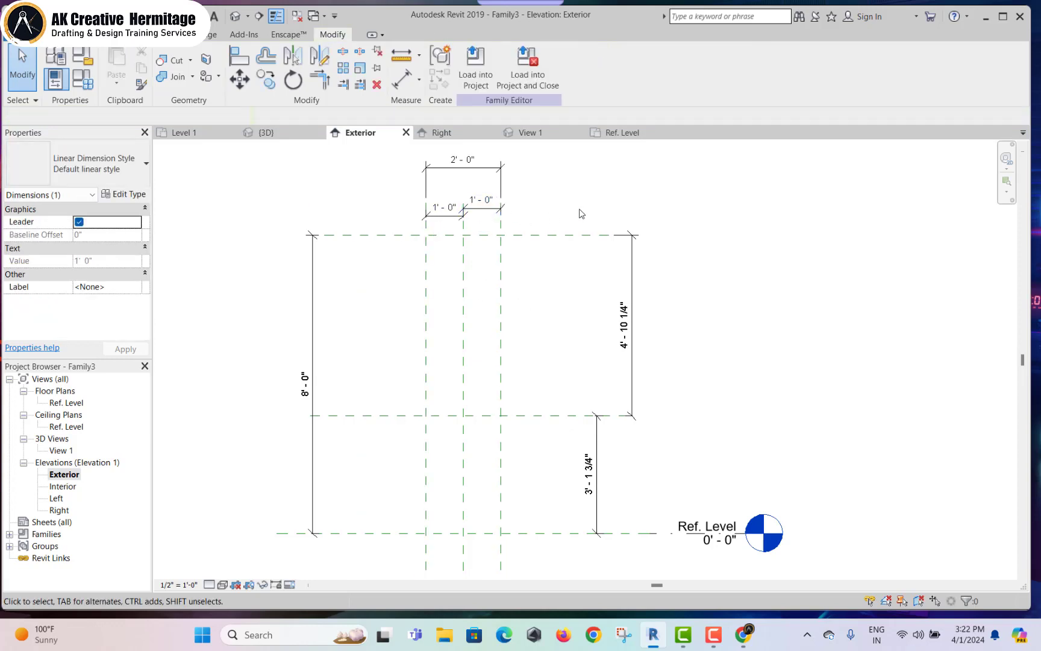
- Try changing the 8'-0" overall height to 2', then dismiss the constraints error
{"action": "left_click", "coordinate": [528, 534]}
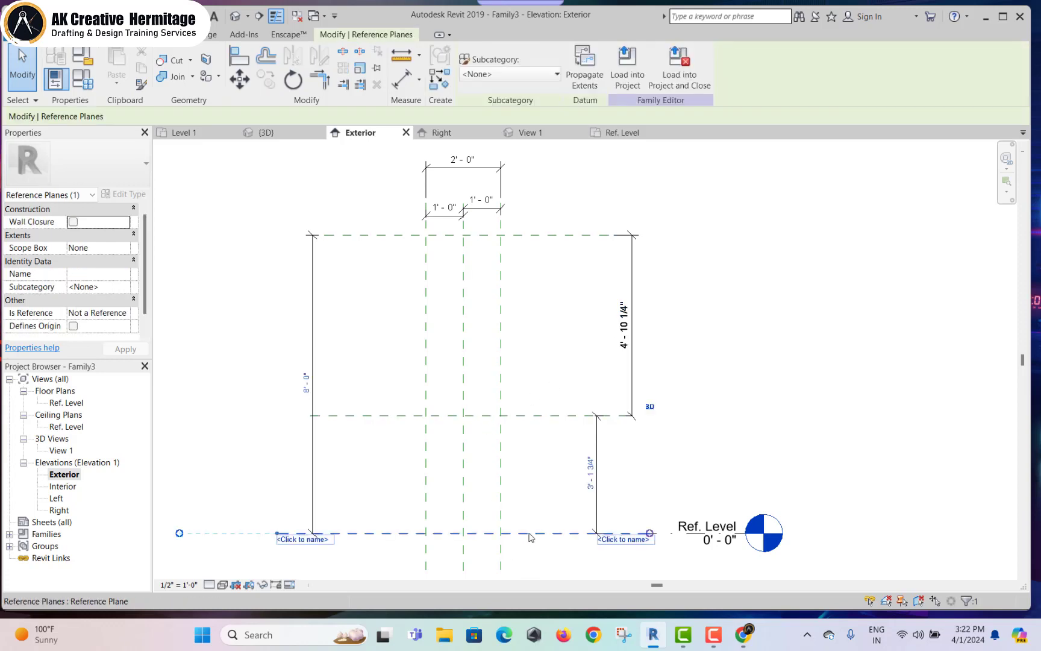
{"action": "left_click", "coordinate": [625, 350]}
{"action": "left_click", "coordinate": [573, 534]}
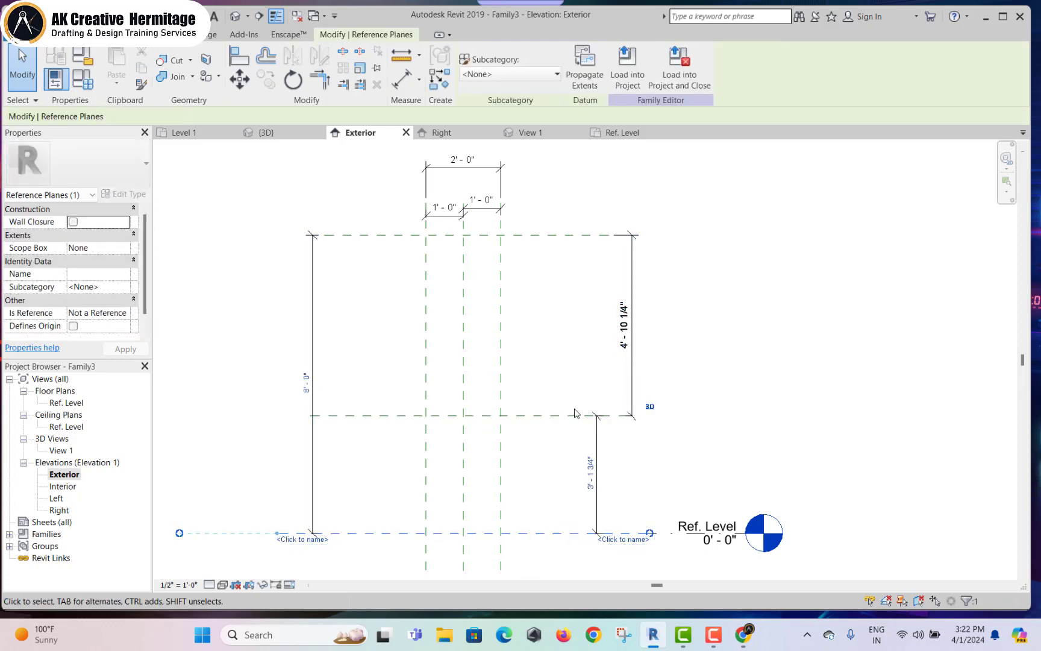
{"action": "left_click", "coordinate": [304, 384]}
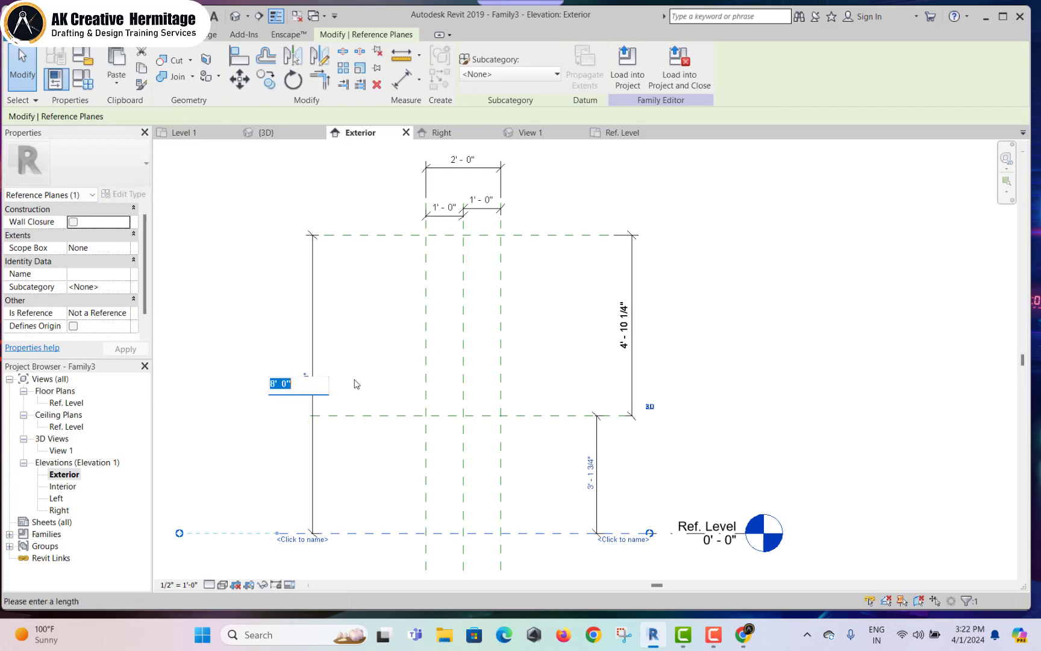
{"action": "key", "text": "Return"}
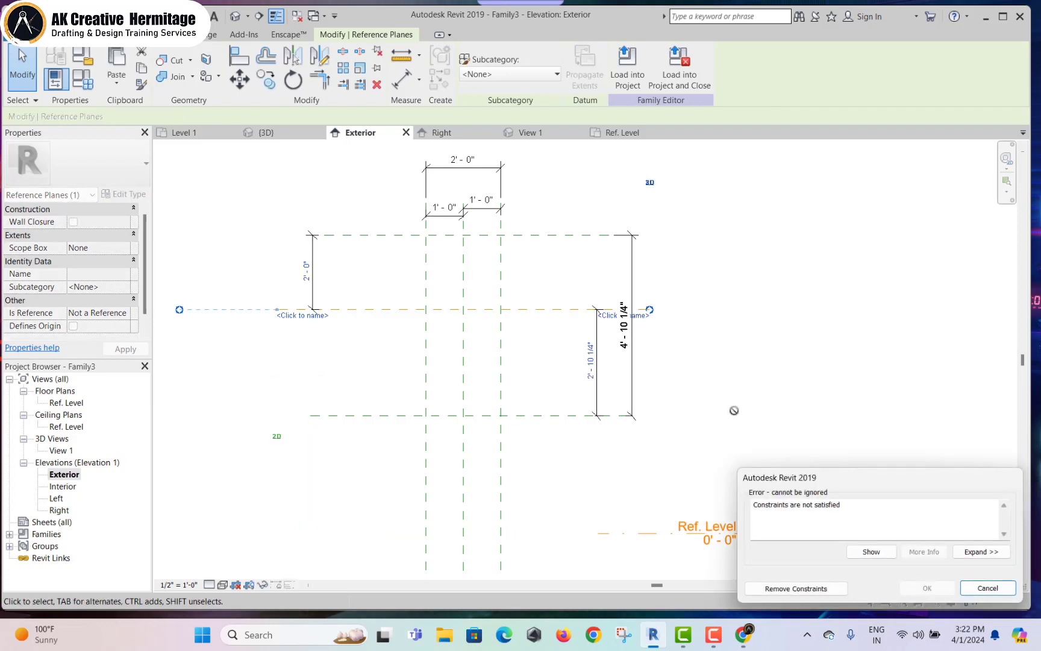
{"action": "key", "text": "Escape"}
{"action": "key", "text": "Escape"}
- Delete the 8'-0", 4'-10 1/4" and 3'-1 3/4" height dimensions
{"action": "left_click", "coordinate": [303, 296]}
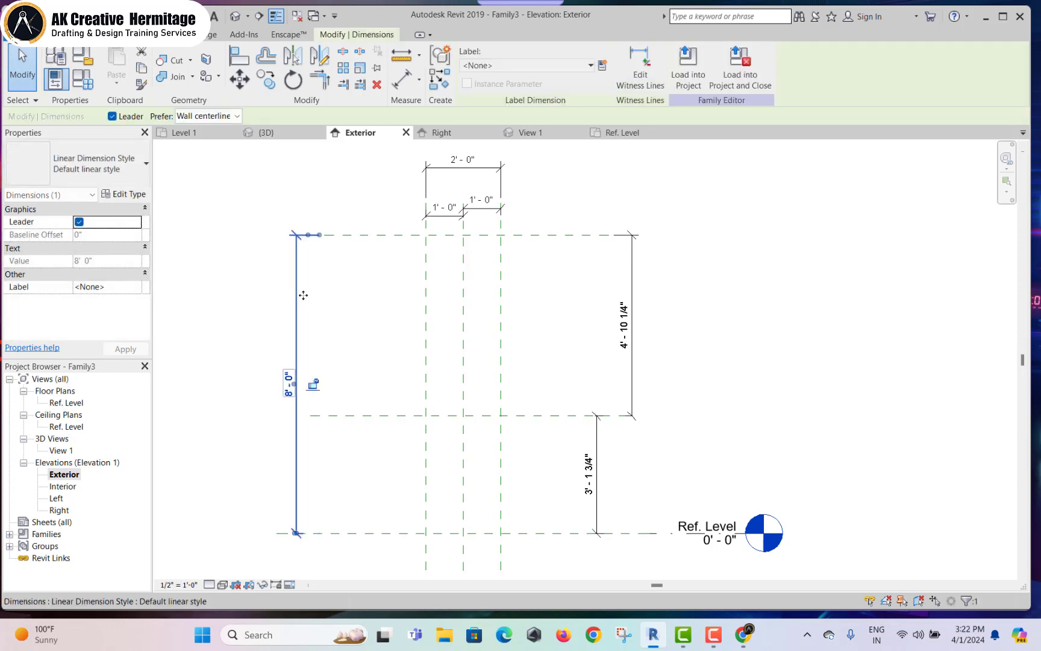
{"action": "key", "text": "Escape"}
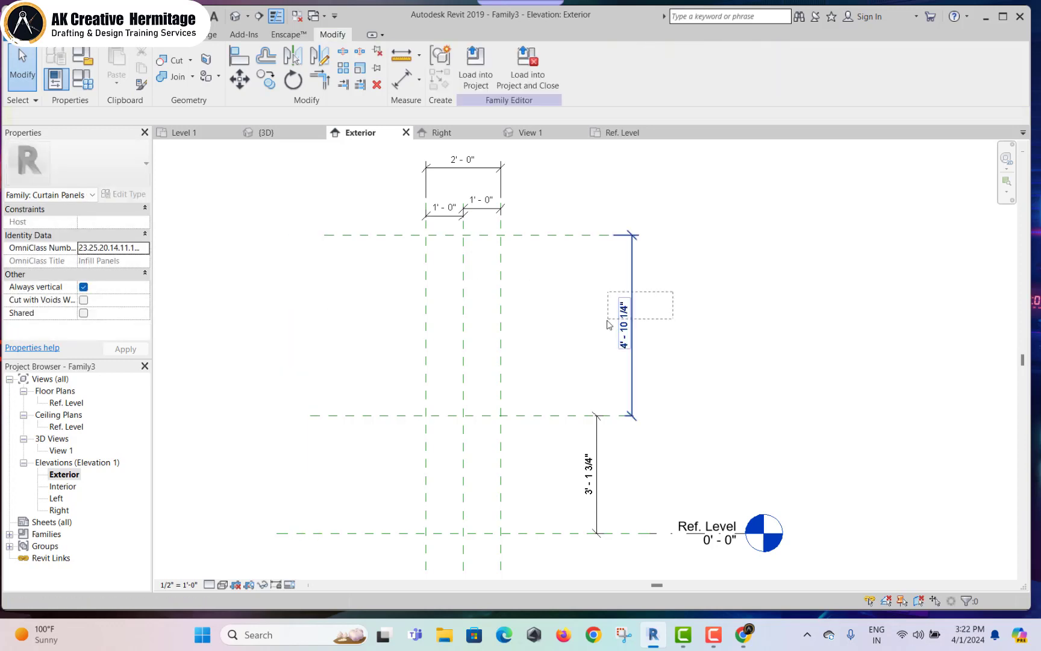
{"action": "left_click", "coordinate": [632, 326]}
{"action": "key", "text": "Delete"}
{"action": "left_click", "coordinate": [601, 470]}
{"action": "key", "text": "Delete"}
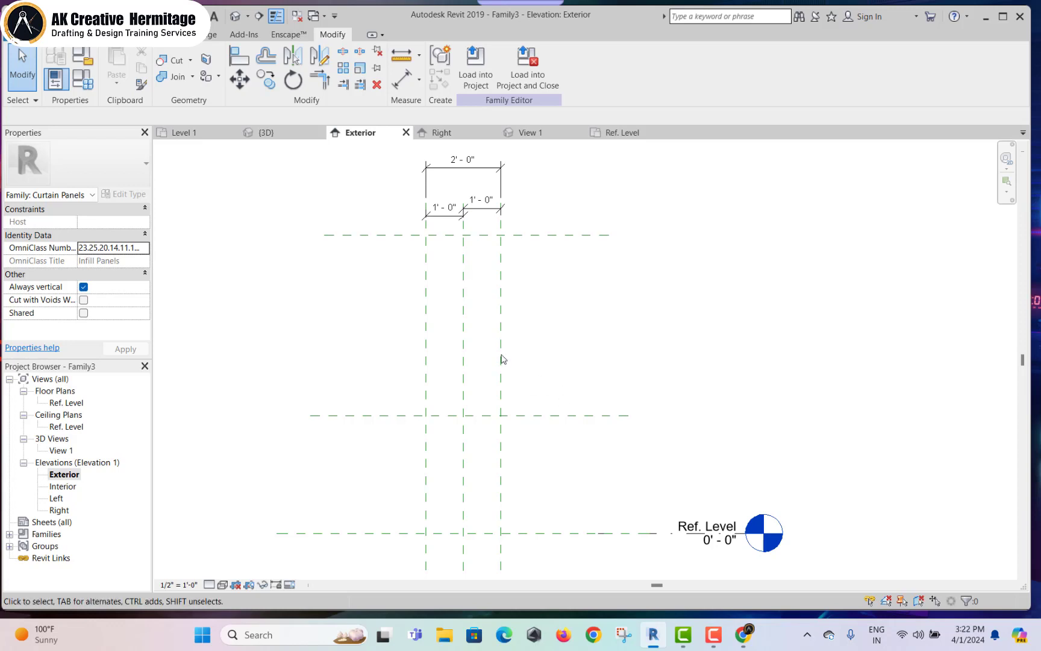
{"action": "left_click", "coordinate": [43, 34]}
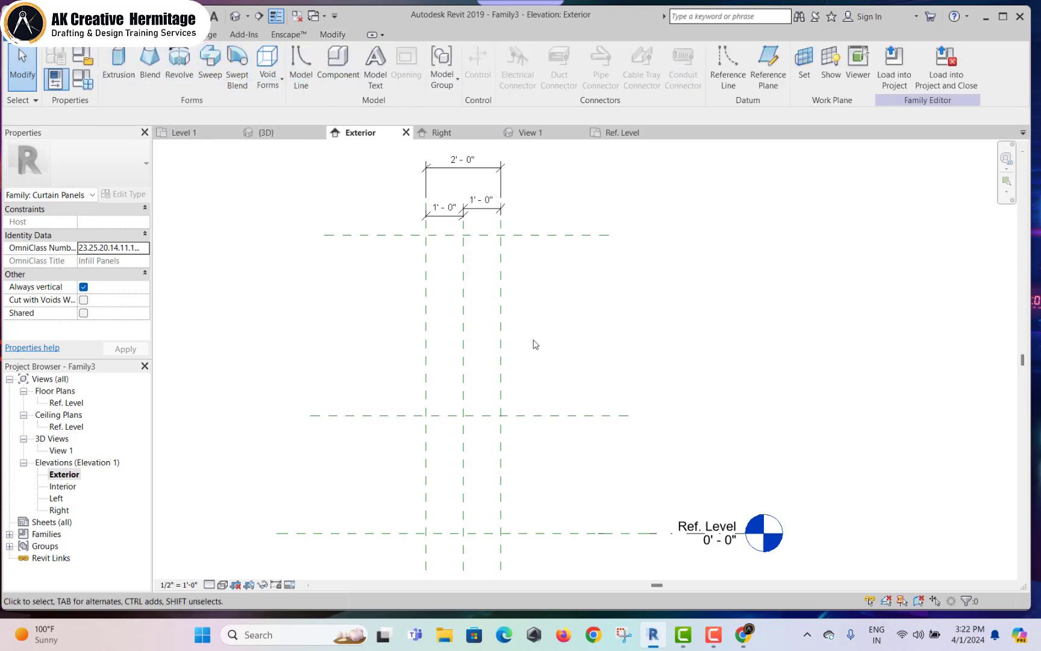
- Dimension the lower horizontal plane to Ref. Level and set it to 2'-0"
{"action": "left_click", "coordinate": [114, 34]}
{"action": "left_click", "coordinate": [56, 60]}
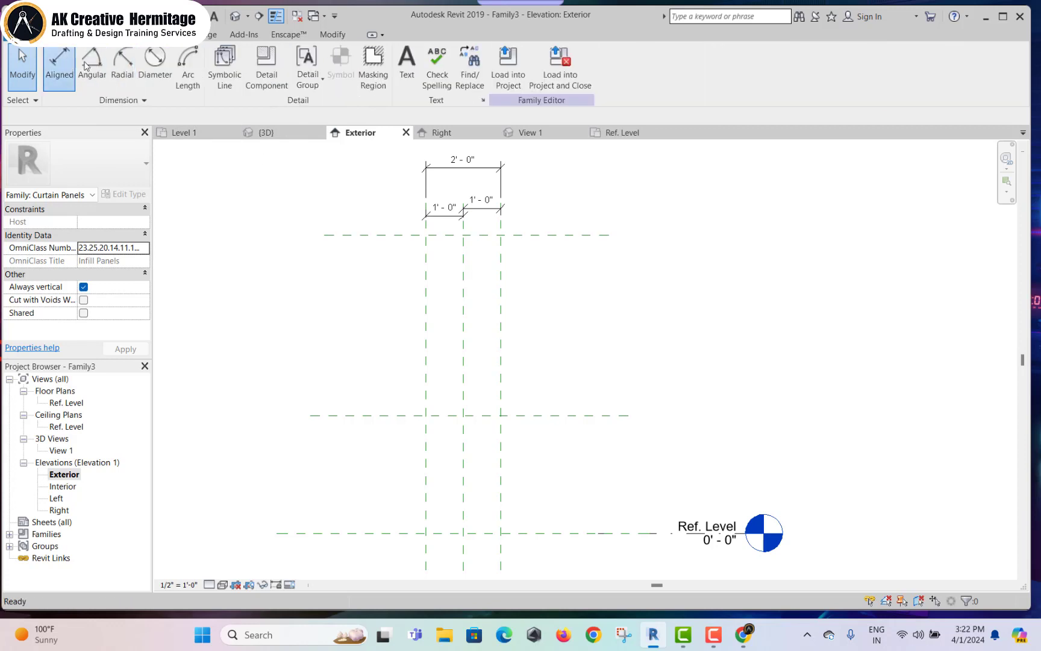
{"action": "left_click", "coordinate": [571, 533]}
{"action": "left_click", "coordinate": [583, 476]}
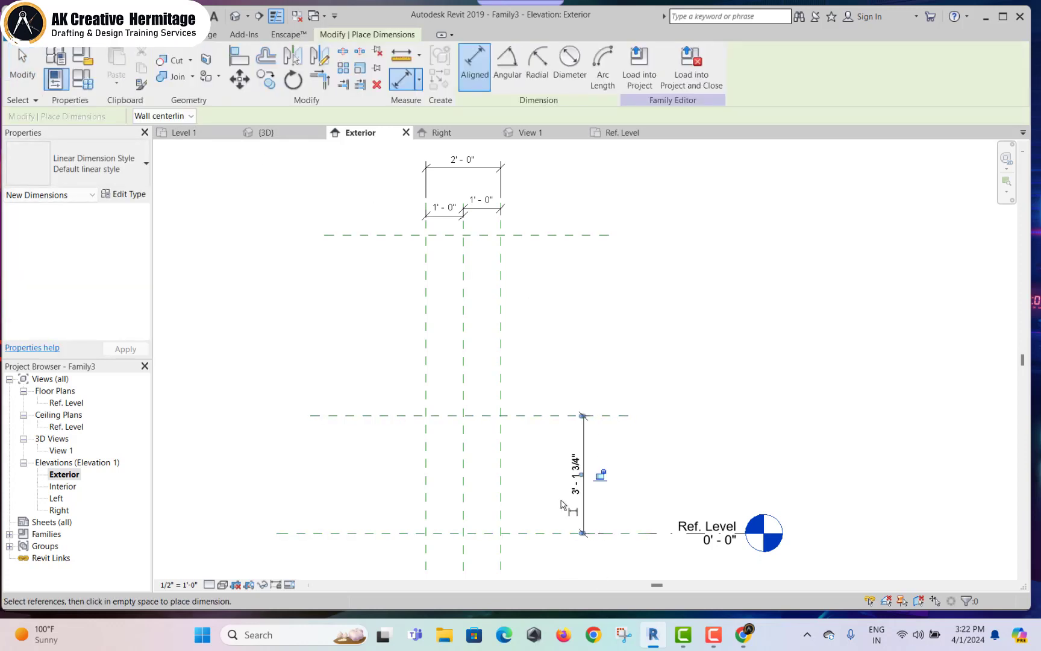
{"action": "key", "text": "Escape"}
{"action": "key", "text": "Escape"}
{"action": "left_click", "coordinate": [501, 479]}
{"action": "left_click", "coordinate": [567, 415]}
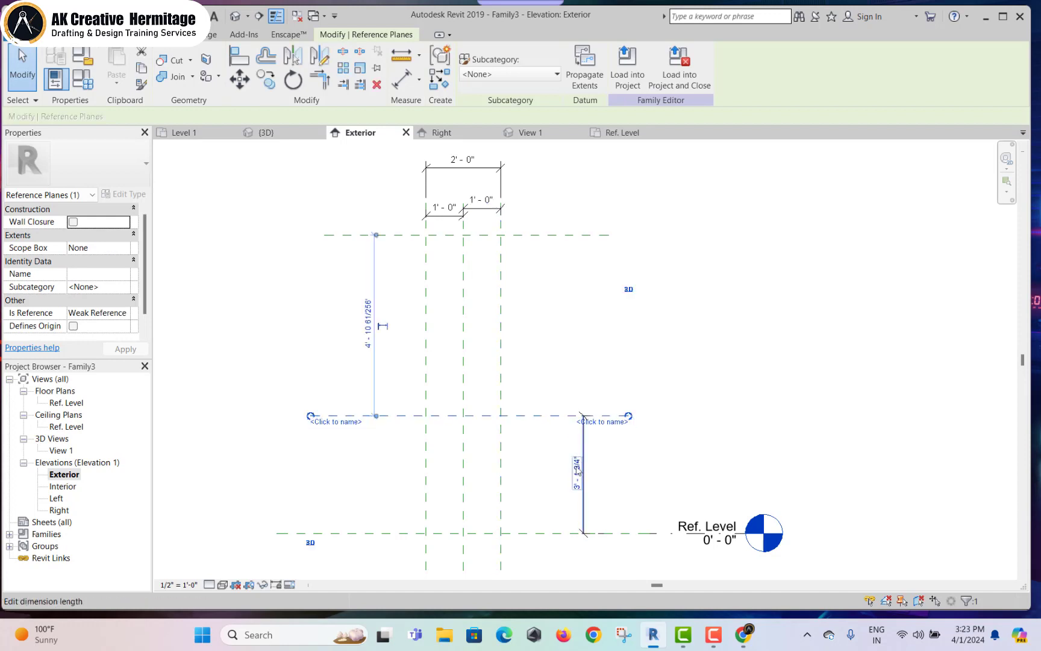
{"action": "left_click", "coordinate": [576, 473]}
{"action": "type", "text": "2' - 0"}
{"action": "key", "text": "Return"}
{"action": "middle_click_drag", "start_coordinate": [625, 405], "coordinate": [604, 320]}
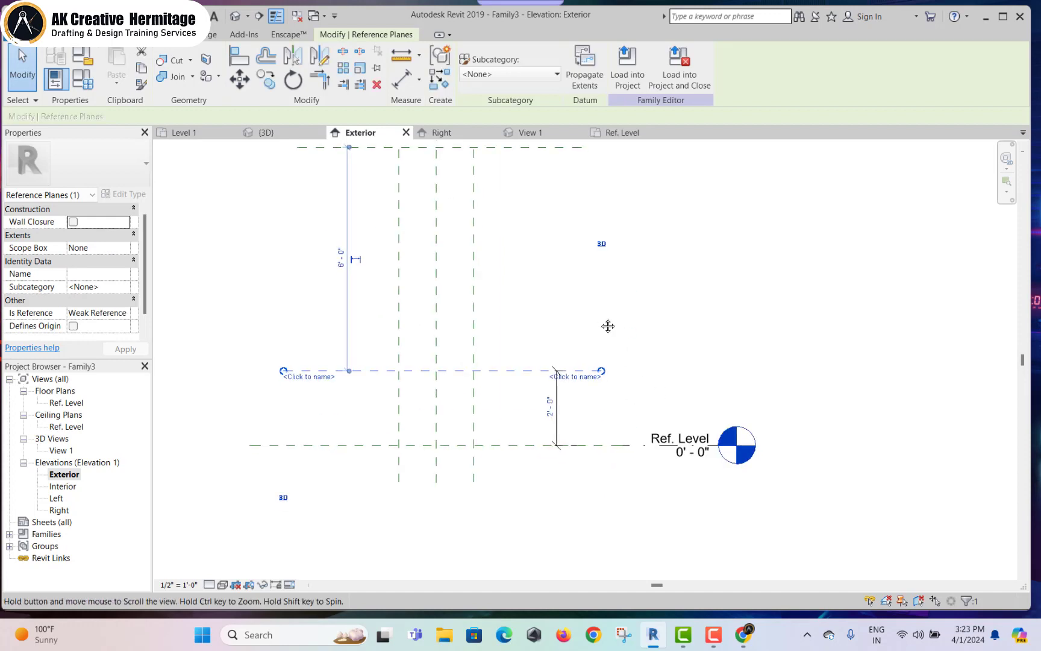
- Name the lower reference plane 'h' and check it with its 2'-0" dimension
{"action": "left_click", "coordinate": [577, 378]}
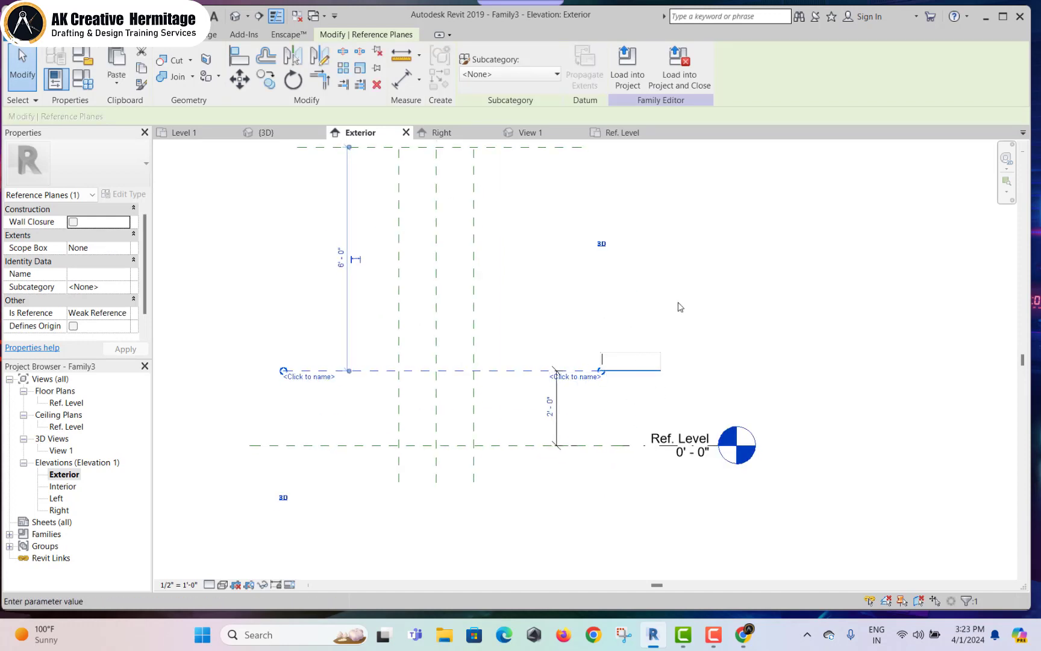
{"action": "type", "text": "h"}
{"action": "key", "text": "Return"}
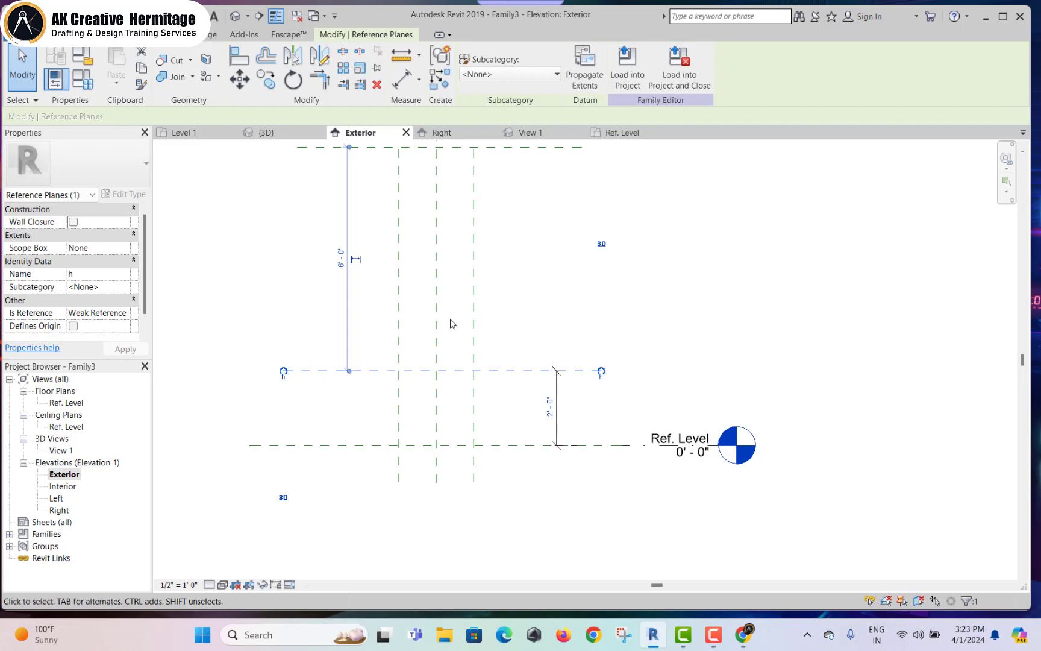
{"action": "left_click", "coordinate": [621, 291]}
{"action": "scroll", "coordinate": [408, 371], "scroll_direction": "down", "scroll_amount": 2}
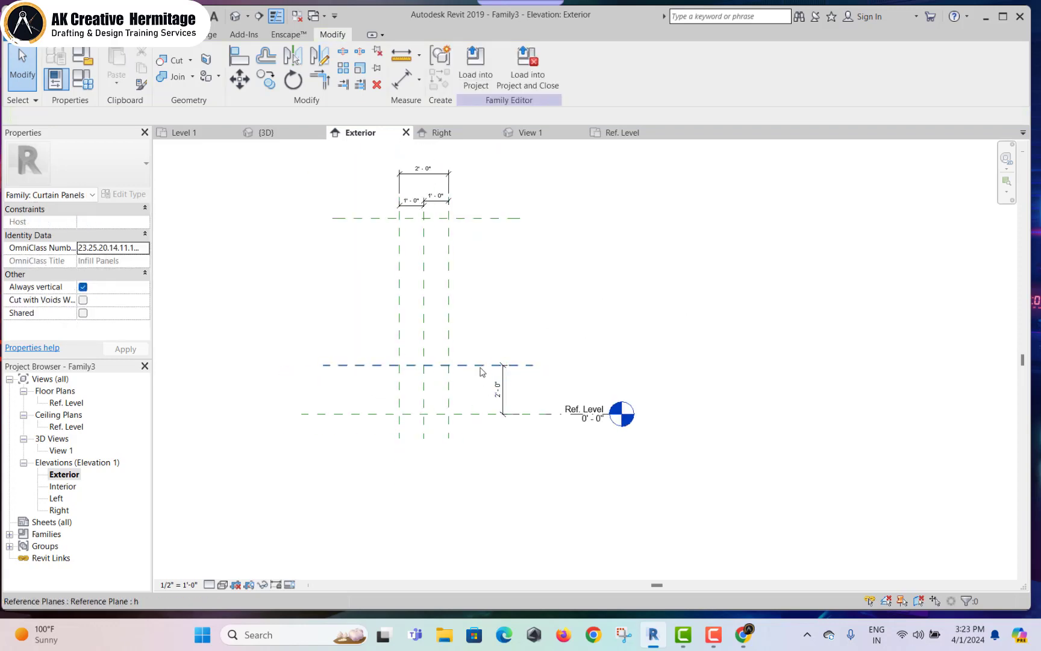
{"action": "left_click", "coordinate": [480, 368]}
{"action": "left_click", "coordinate": [527, 407]}
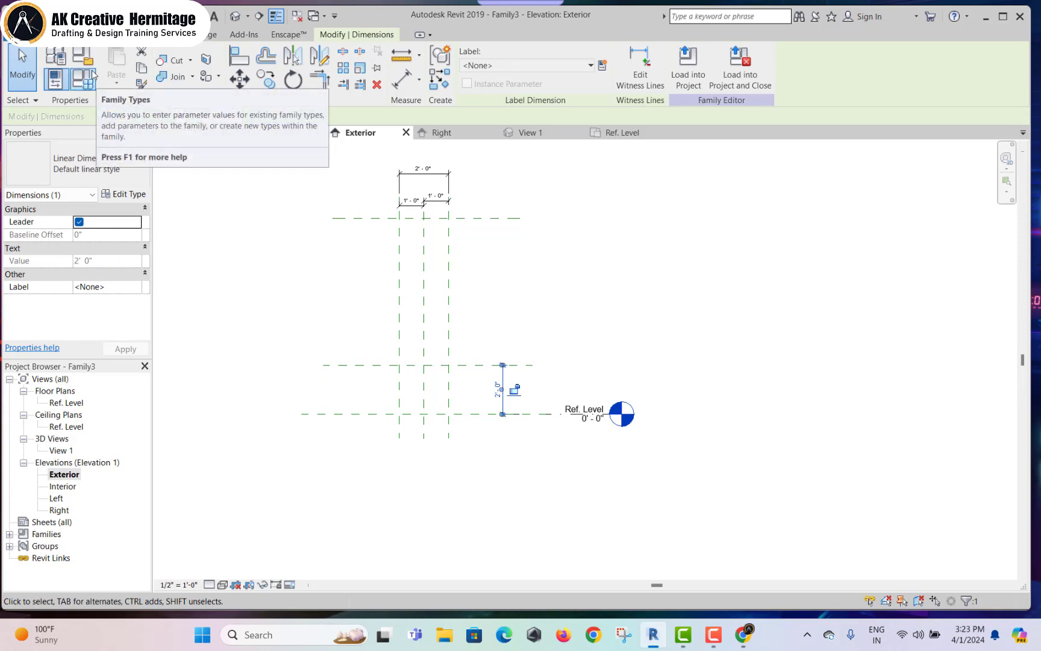
{"action": "left_click", "coordinate": [91, 63]}
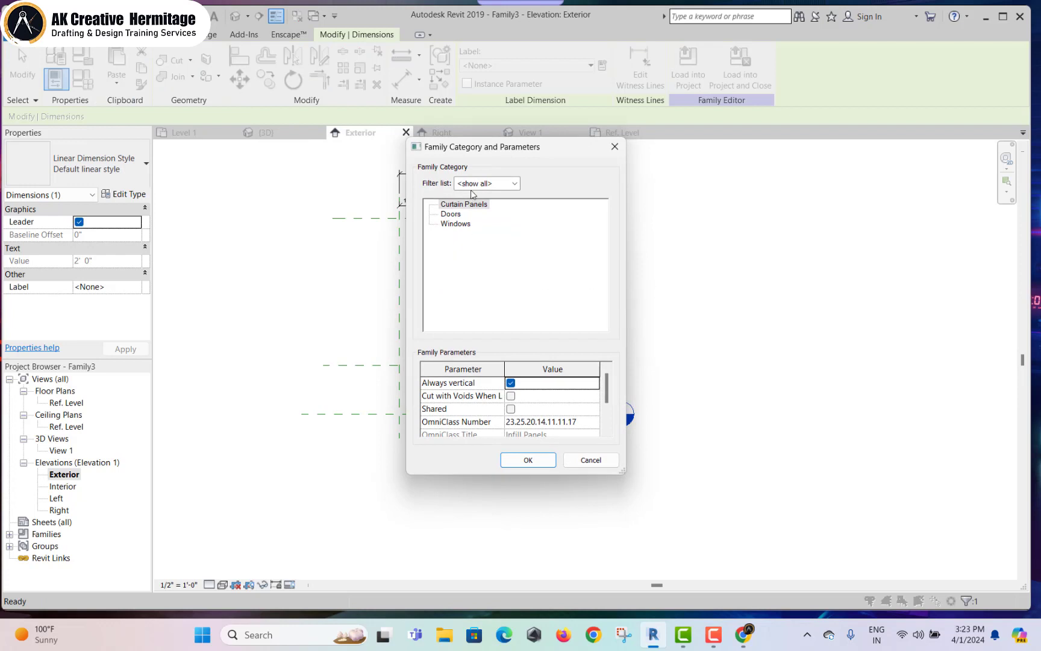
{"action": "scroll", "coordinate": [546, 415], "scroll_direction": "down", "scroll_amount": 1}
{"action": "scroll", "coordinate": [540, 402], "scroll_direction": "up", "scroll_amount": 1}
{"action": "left_click", "coordinate": [578, 465]}
{"action": "scroll", "coordinate": [558, 311], "scroll_direction": "up", "scroll_amount": 2}
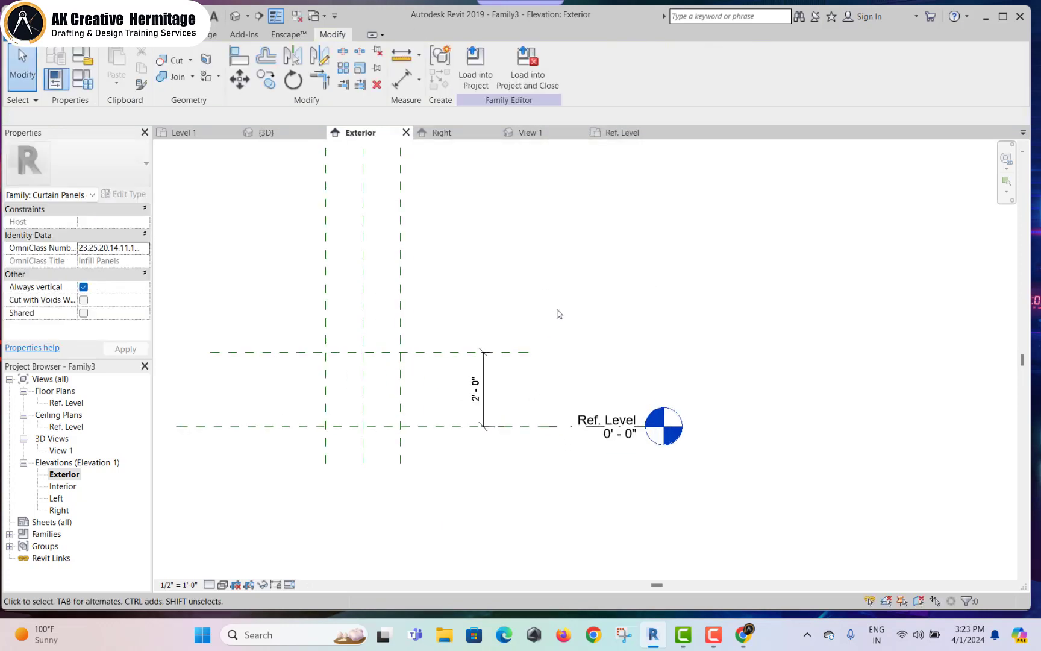
{"action": "scroll", "coordinate": [422, 283], "scroll_direction": "up", "scroll_amount": 2}
{"action": "scroll", "coordinate": [328, 253], "scroll_direction": "up", "scroll_amount": 2}
- Start an extrusion and sketch a 2'-0" square outline on the reference planes
{"action": "left_click", "coordinate": [57, 34]}
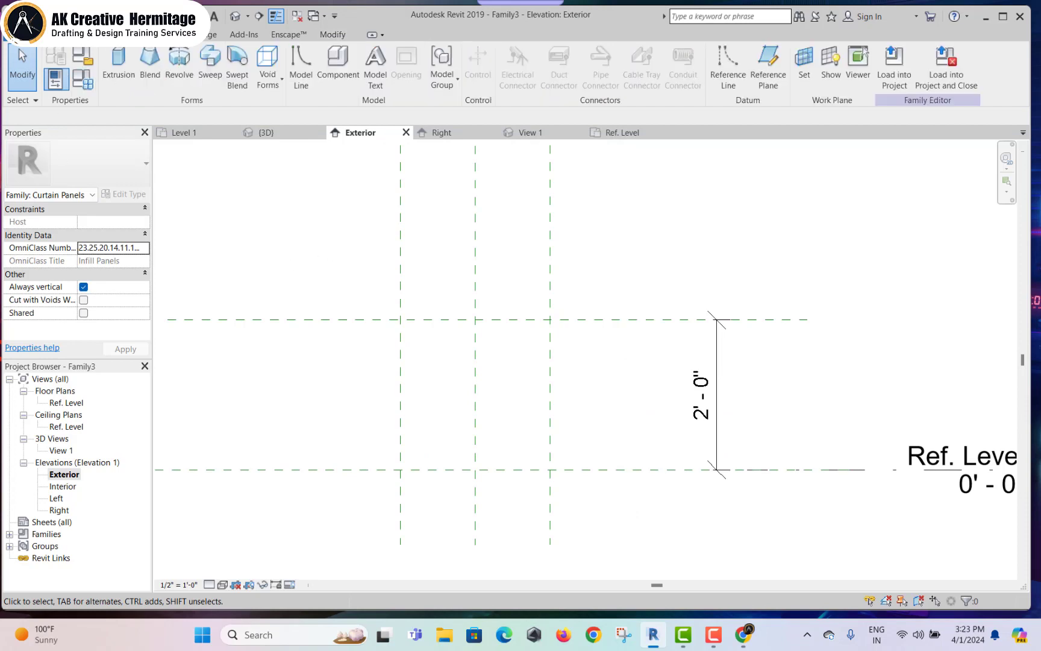
{"action": "left_click", "coordinate": [119, 66]}
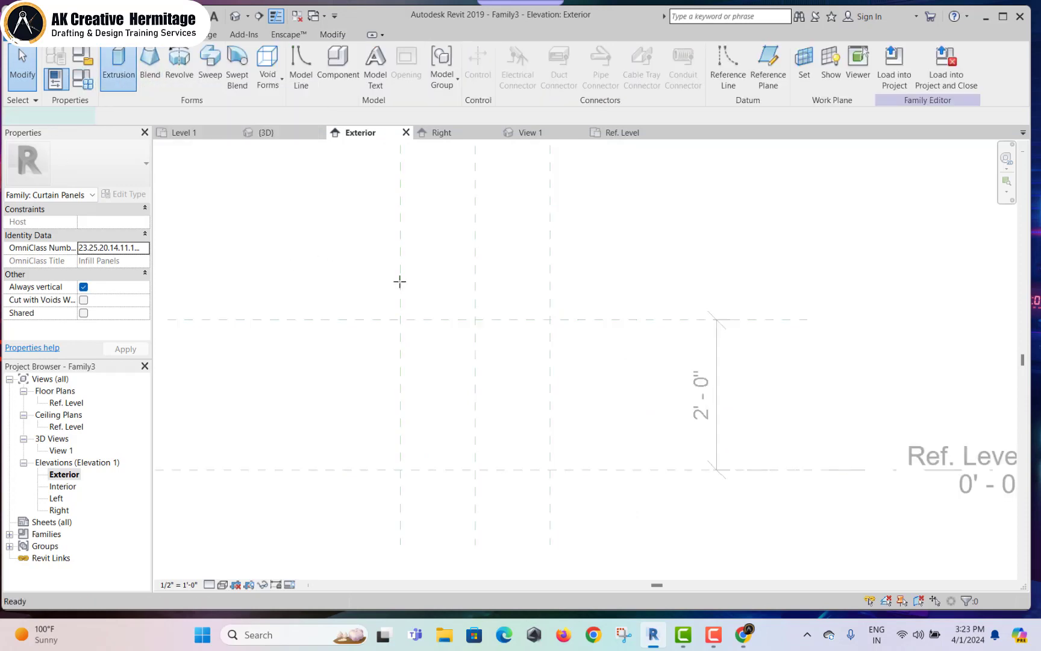
{"action": "left_click", "coordinate": [511, 53]}
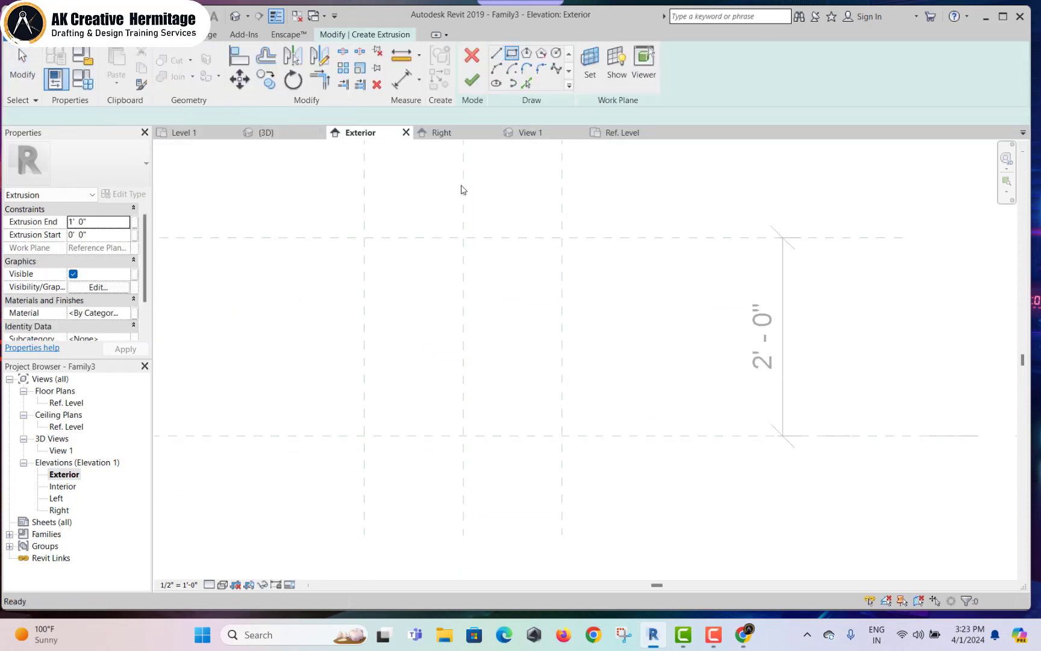
{"action": "left_click", "coordinate": [364, 237]}
{"action": "left_click", "coordinate": [561, 435]}
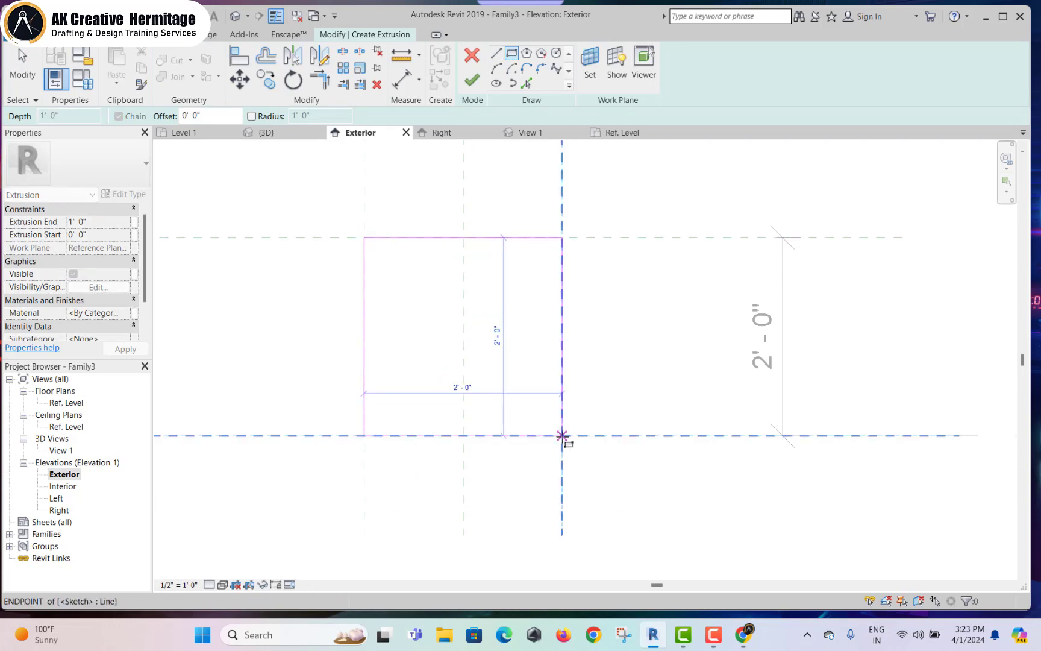
{"action": "left_click", "coordinate": [561, 435]}
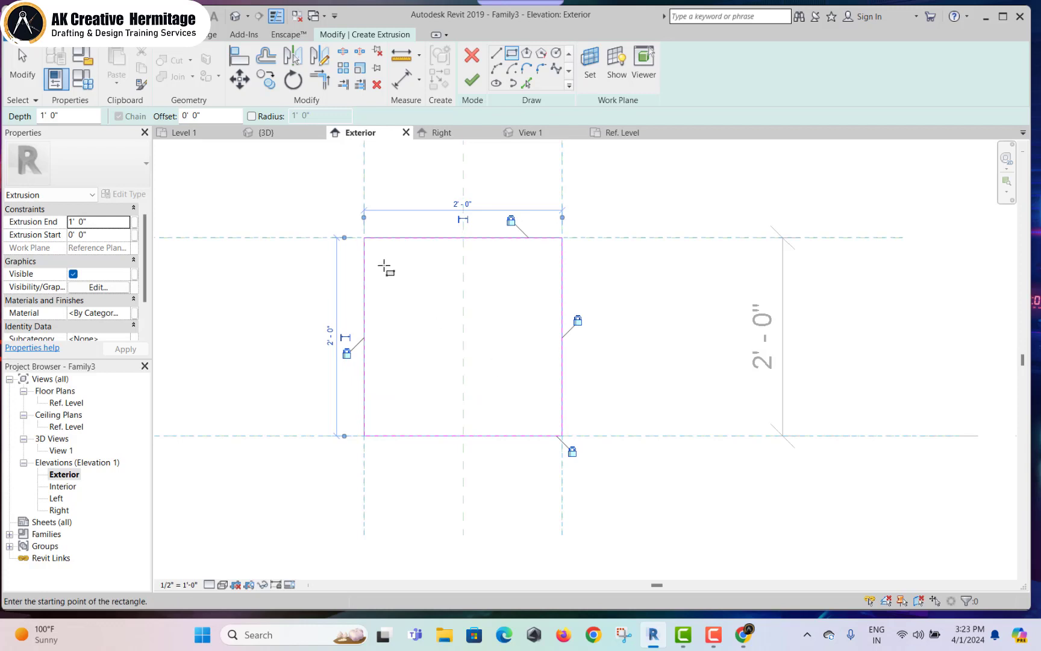
- Remove the stray inner rectangle and set the sketch offset to 0' 2"
{"action": "left_click", "coordinate": [373, 251]}
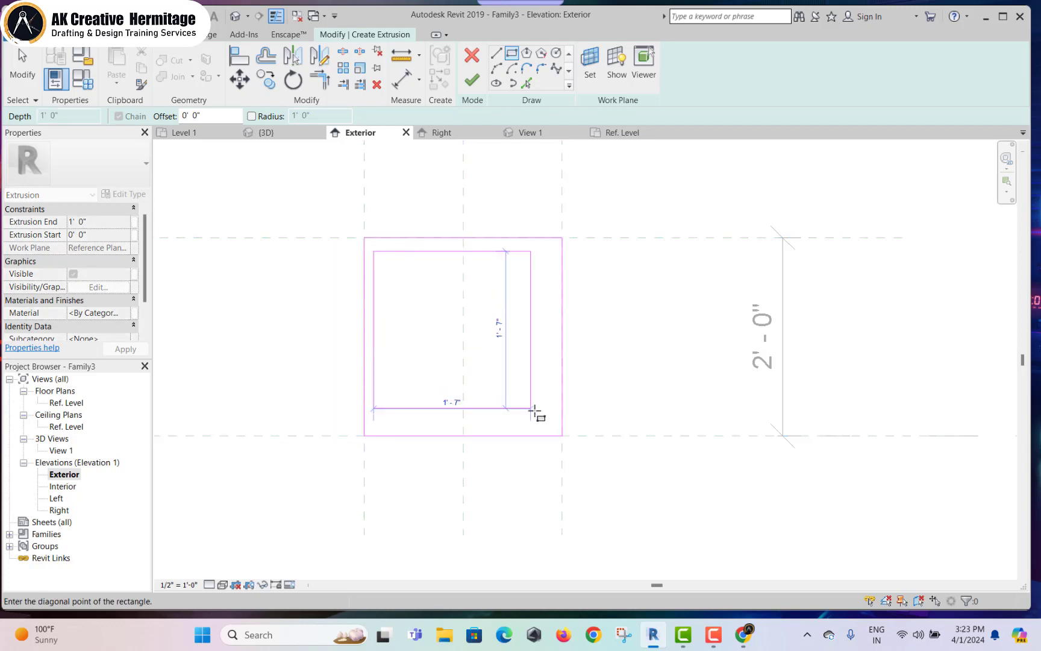
{"action": "left_click", "coordinate": [551, 426]}
{"action": "key", "text": "ctrl+z"}
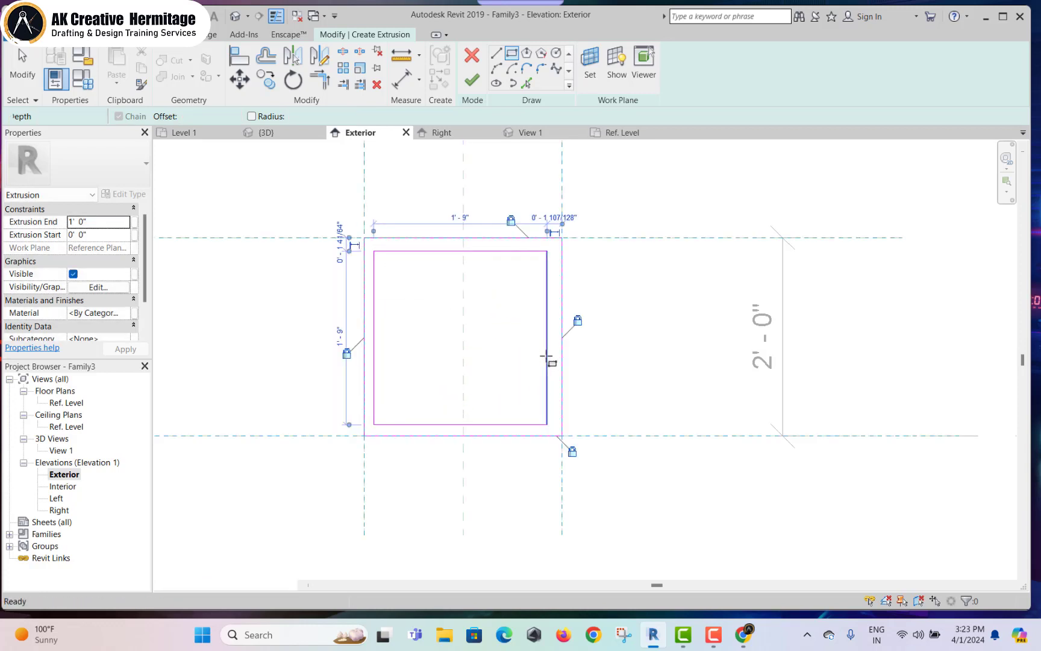
{"action": "left_click", "coordinate": [262, 59]}
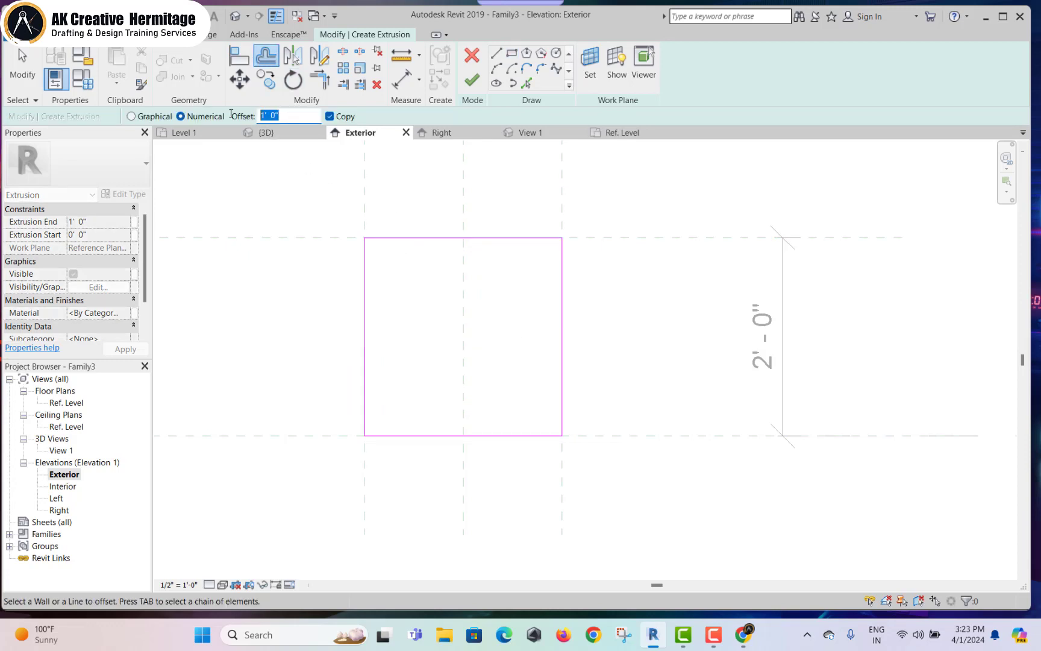
- Offset all four square edges 2" inward to form the inner square lines
{"action": "left_click", "coordinate": [421, 245]}
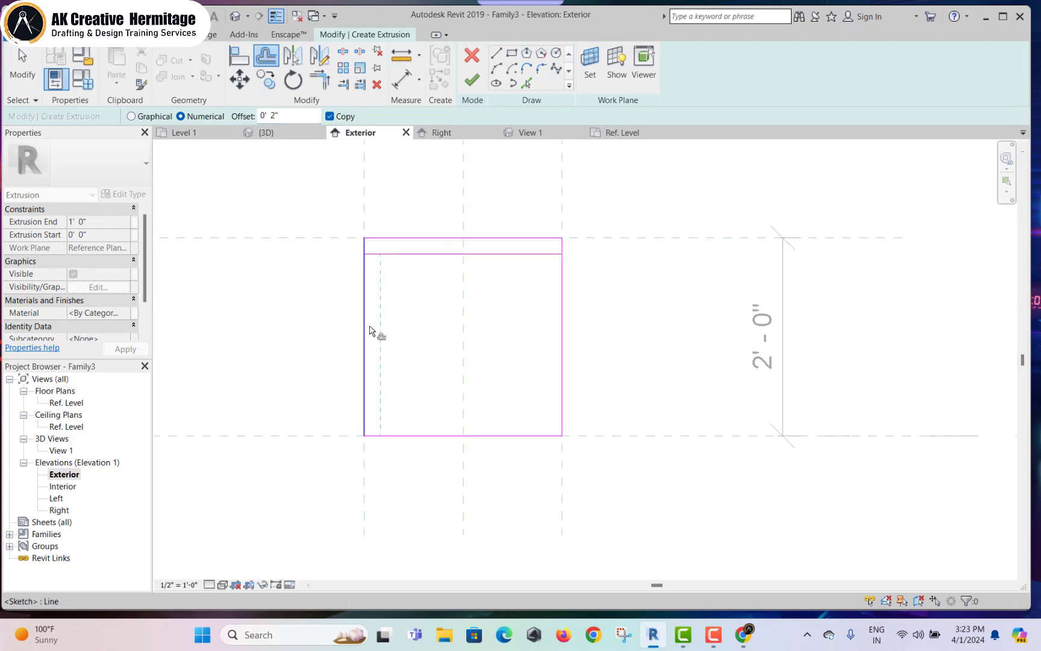
{"action": "left_click", "coordinate": [370, 330]}
{"action": "left_click", "coordinate": [438, 431]}
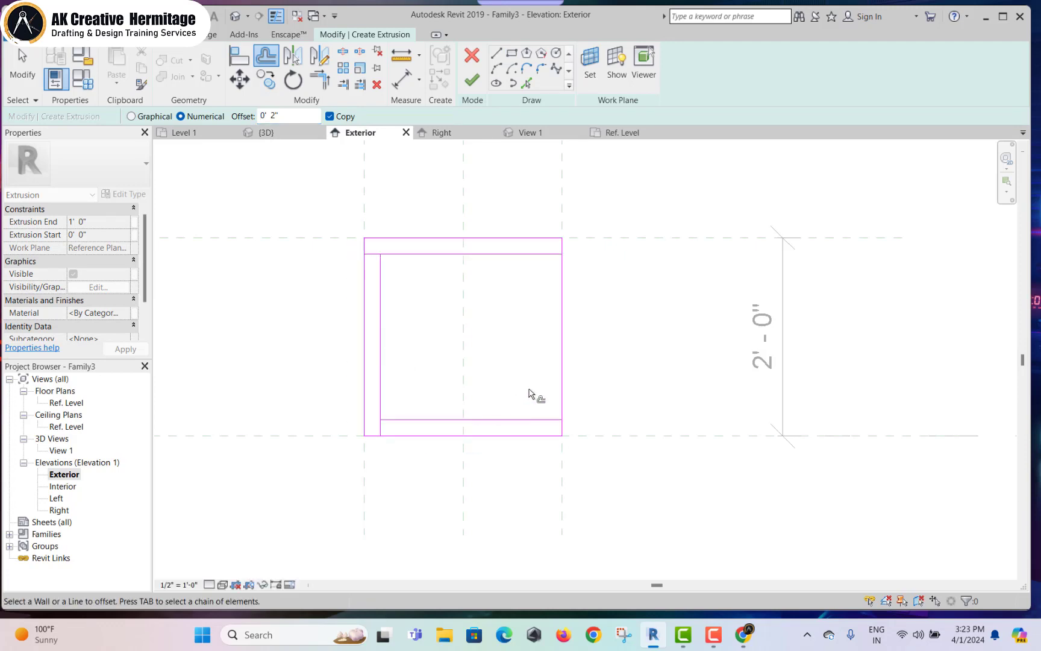
{"action": "left_click", "coordinate": [562, 376]}
{"action": "scroll", "coordinate": [523, 332], "scroll_direction": "up", "scroll_amount": 3}
{"action": "scroll", "coordinate": [512, 313], "scroll_direction": "up", "scroll_amount": 1}
{"action": "key", "text": "Escape"}
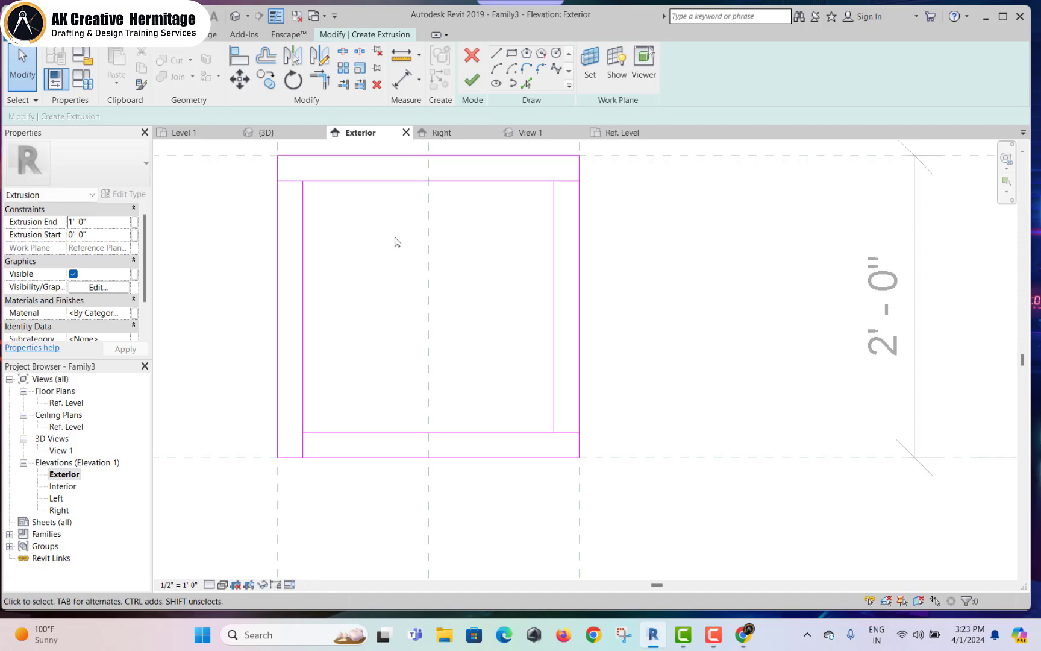
- Trim the inner top, left, bottom and right lines into clean corners
{"action": "left_click", "coordinate": [320, 79]}
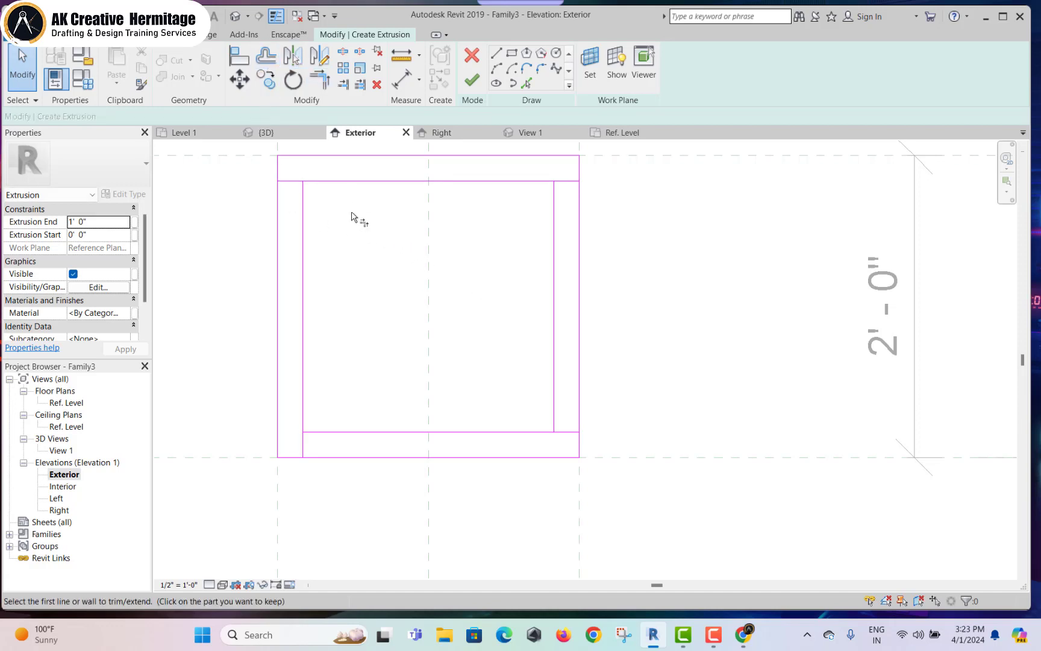
{"action": "left_click", "coordinate": [326, 182]}
{"action": "left_click", "coordinate": [305, 232]}
{"action": "left_click", "coordinate": [313, 369]}
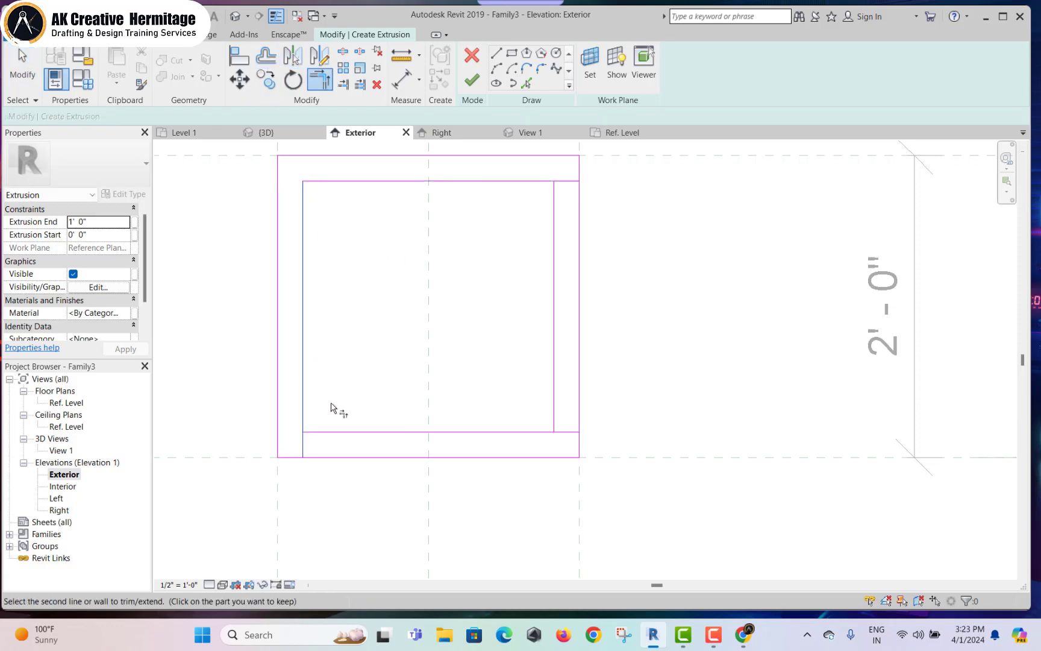
{"action": "left_click", "coordinate": [344, 432]}
{"action": "left_click", "coordinate": [522, 432]}
{"action": "left_click", "coordinate": [546, 362]}
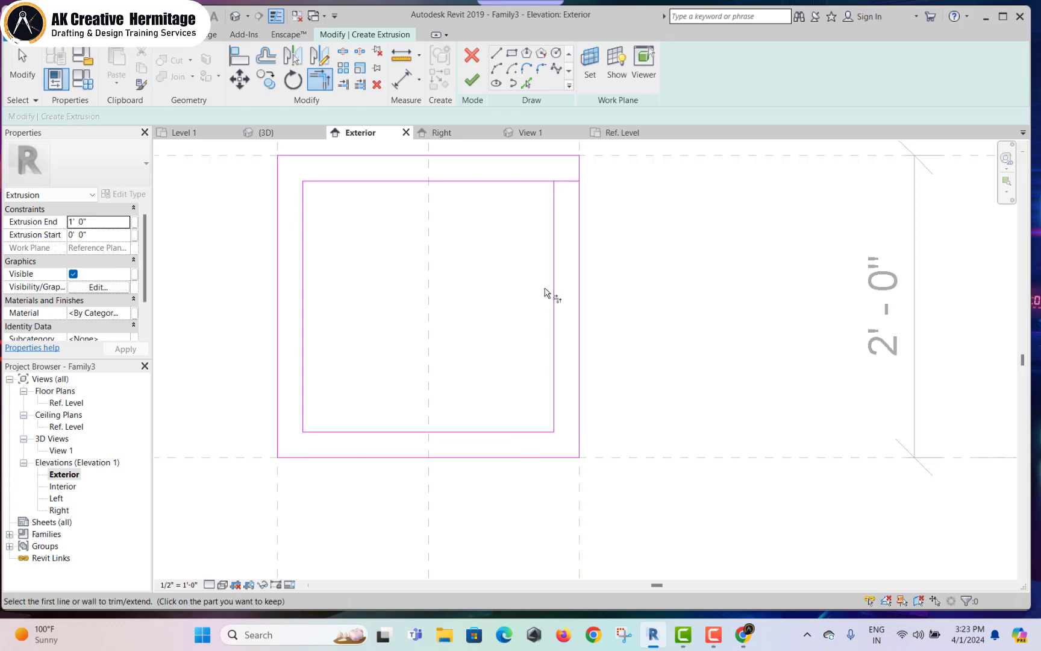
{"action": "left_click", "coordinate": [536, 182]}
{"action": "left_click", "coordinate": [554, 224]}
{"action": "key", "text": "Escape"}
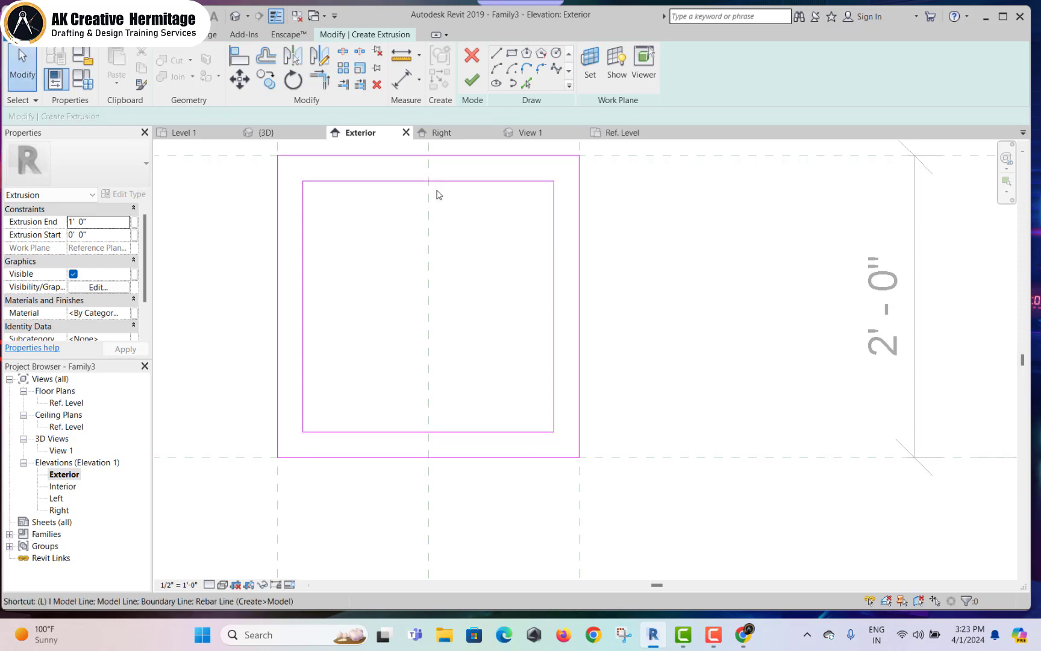
- Draw a top-left corner diagonal and mirror it across the vertical centre
{"action": "left_click", "coordinate": [496, 54]}
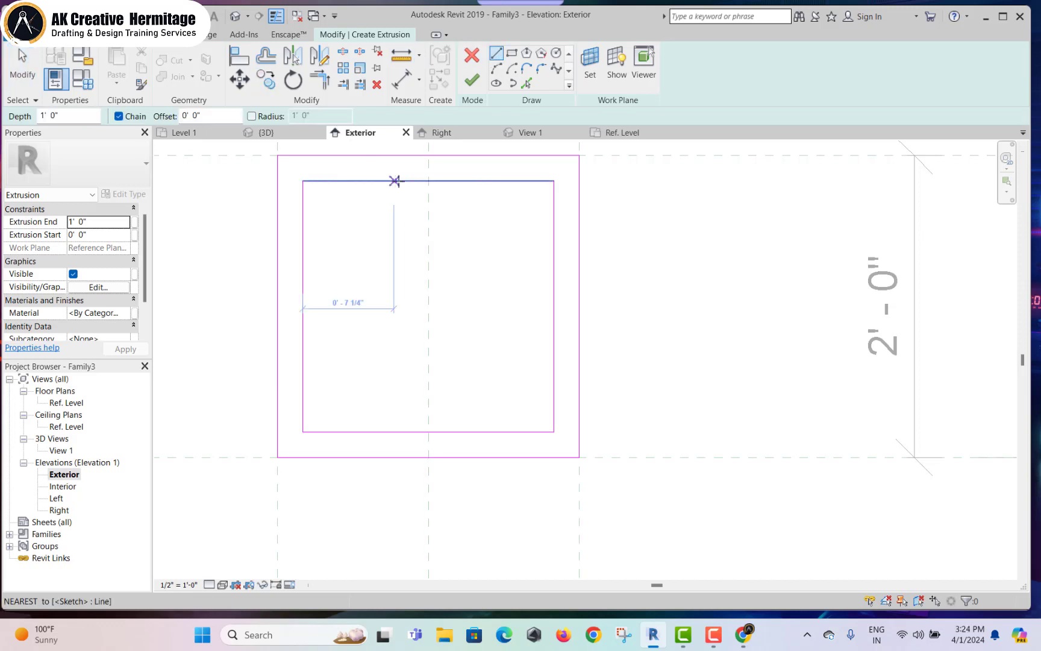
{"action": "left_click", "coordinate": [398, 181]}
{"action": "left_click", "coordinate": [302, 277]}
{"action": "key", "text": "Escape"}
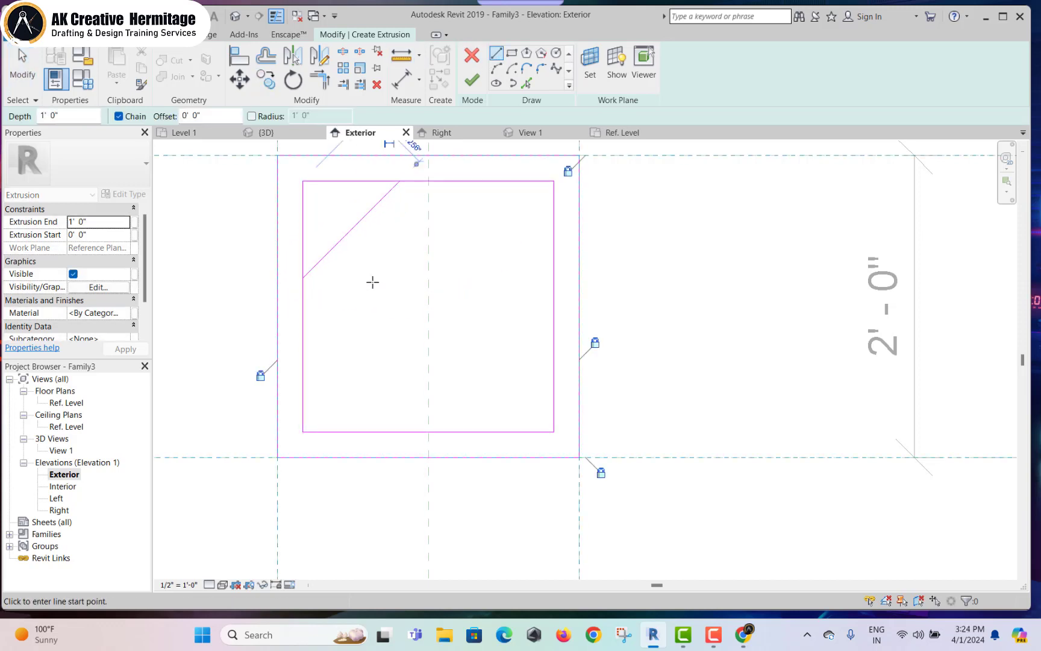
{"action": "key", "text": "Escape"}
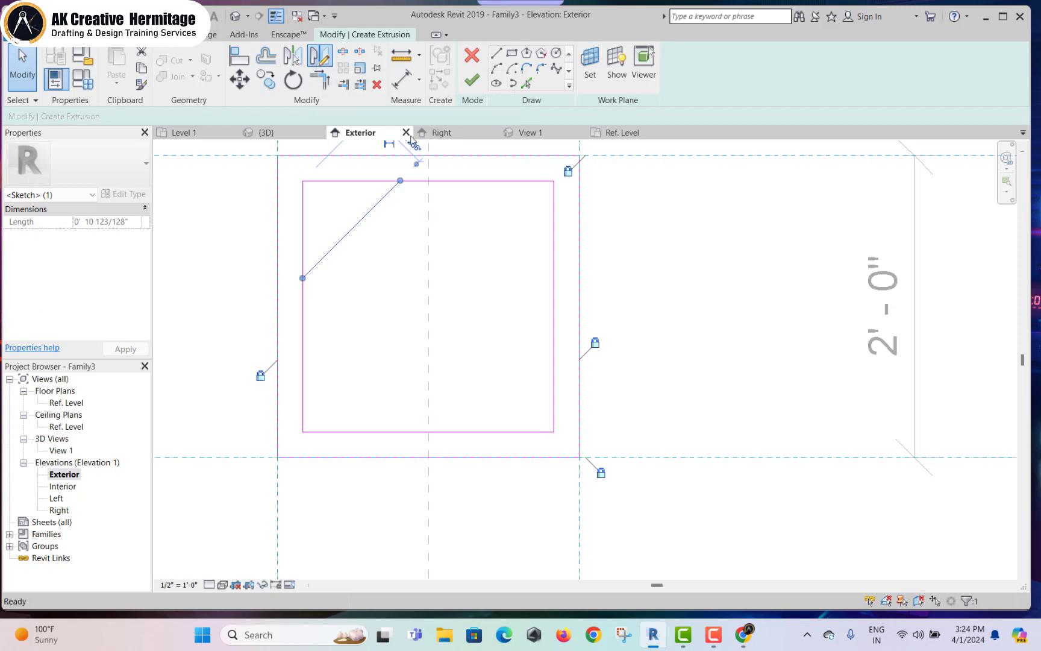
{"action": "left_click", "coordinate": [320, 56]}
{"action": "left_click", "coordinate": [428, 180]}
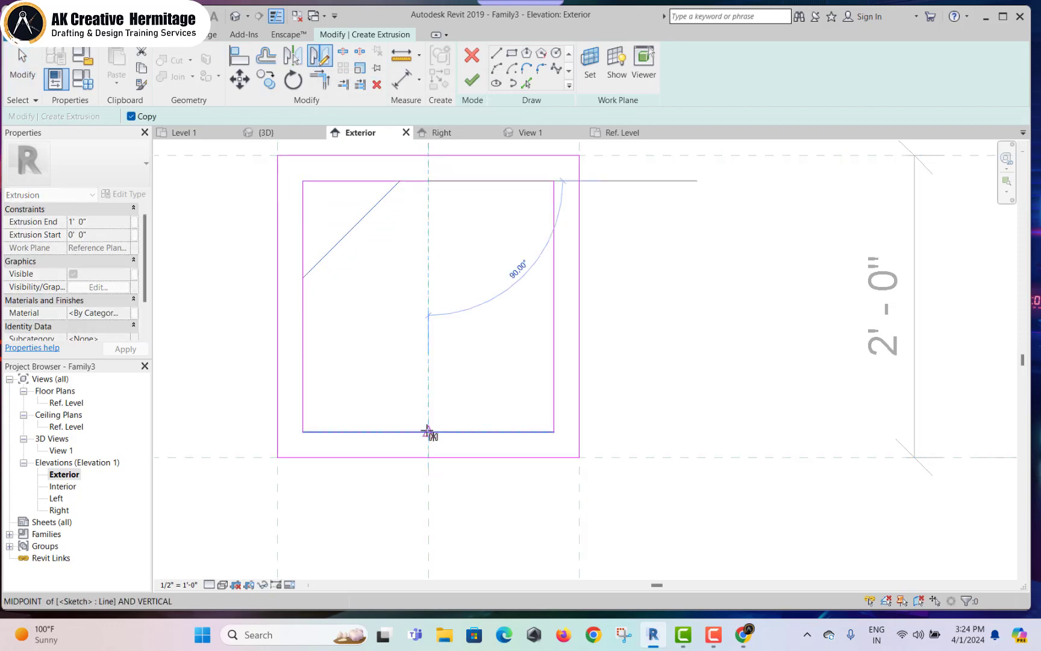
{"action": "left_click", "coordinate": [428, 432]}
- Mirror both top diagonals across the horizontal centre to the bottom corners
{"action": "left_click", "coordinate": [501, 225]}
{"action": "left_click", "coordinate": [356, 226], "text": "ctrl"}
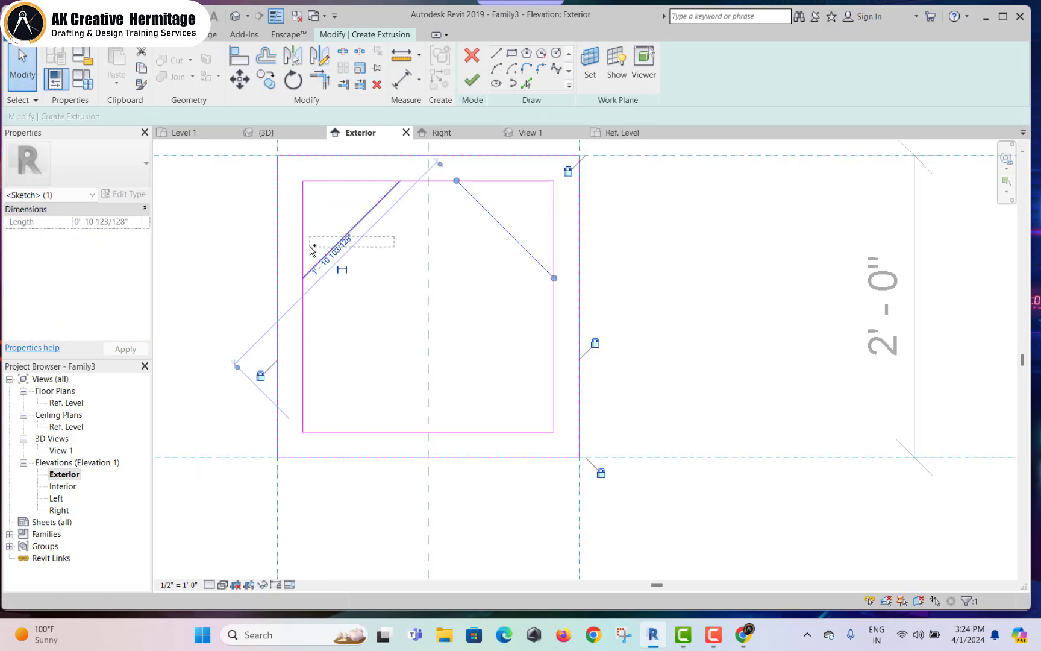
{"action": "key", "text": "d"}
{"action": "key", "text": "m"}
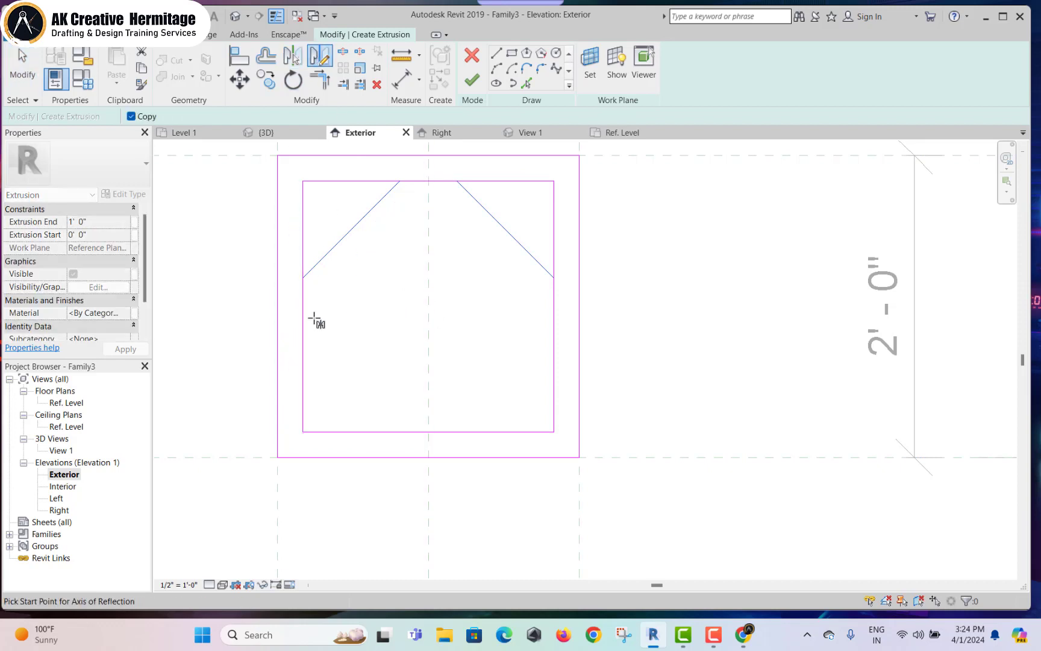
{"action": "left_click", "coordinate": [303, 306]}
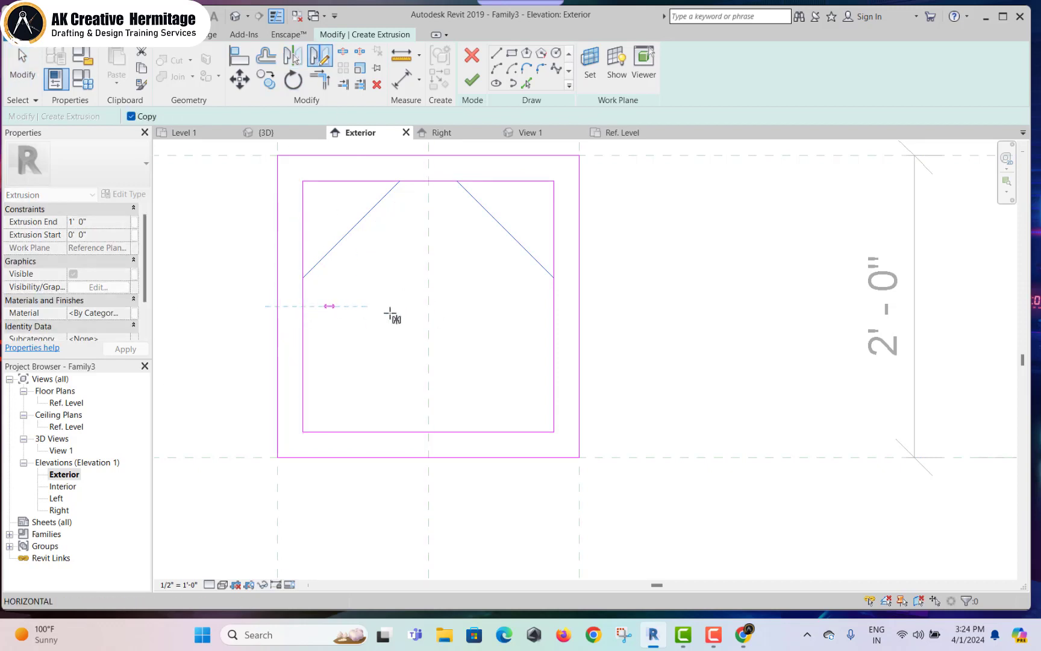
{"action": "left_click", "coordinate": [488, 307]}
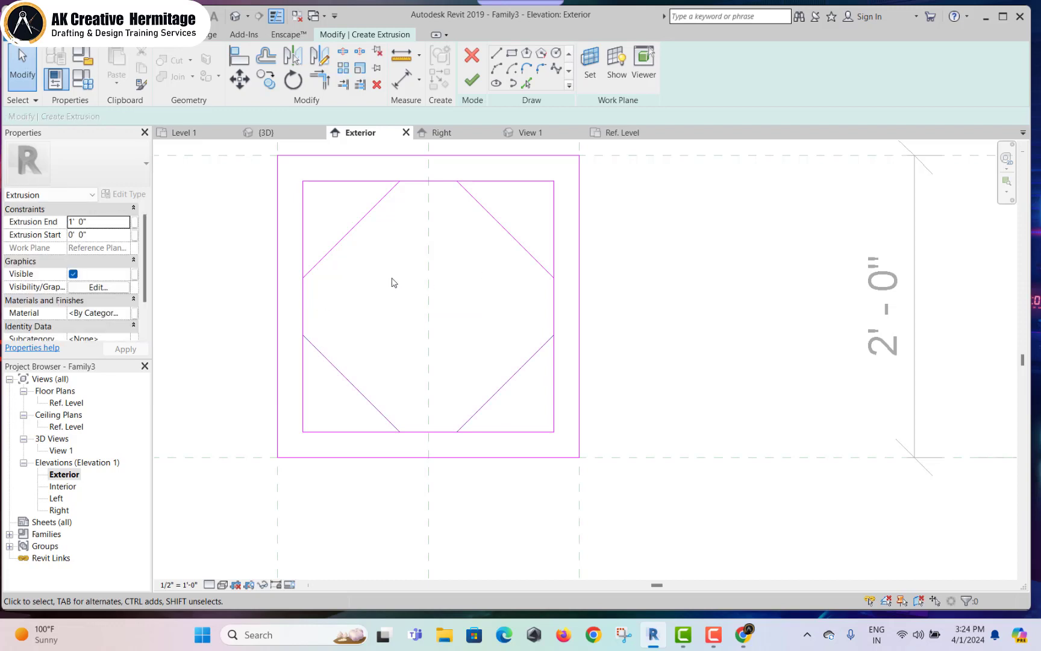
- Offset copies of each corner diagonal 2" outward toward the square's corners
{"action": "left_click", "coordinate": [265, 57]}
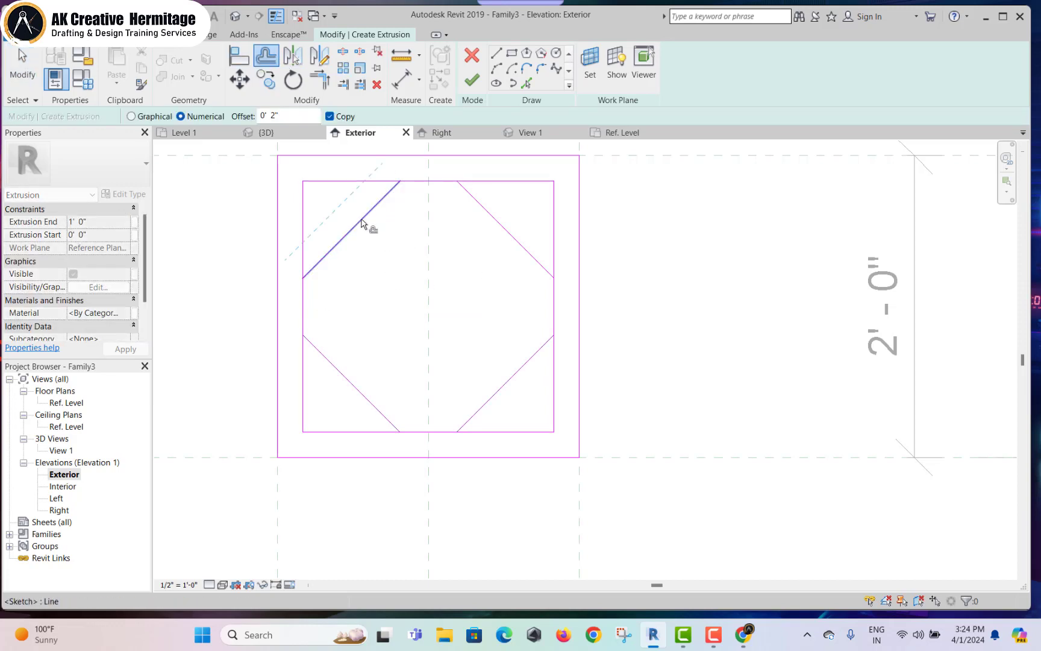
{"action": "left_click", "coordinate": [492, 214]}
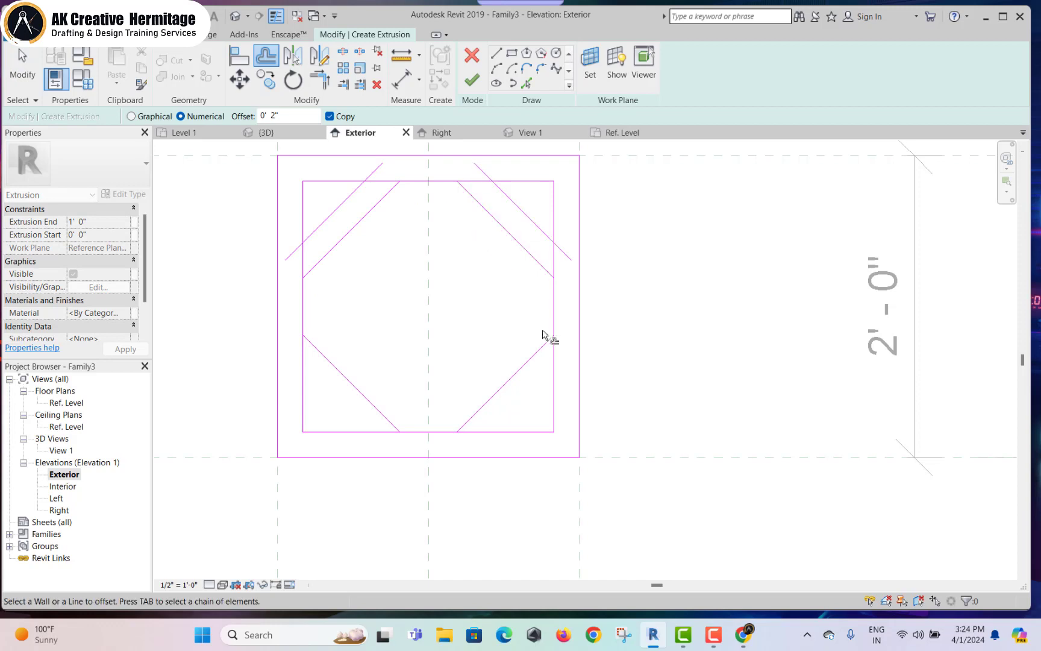
{"action": "left_click", "coordinate": [542, 360]}
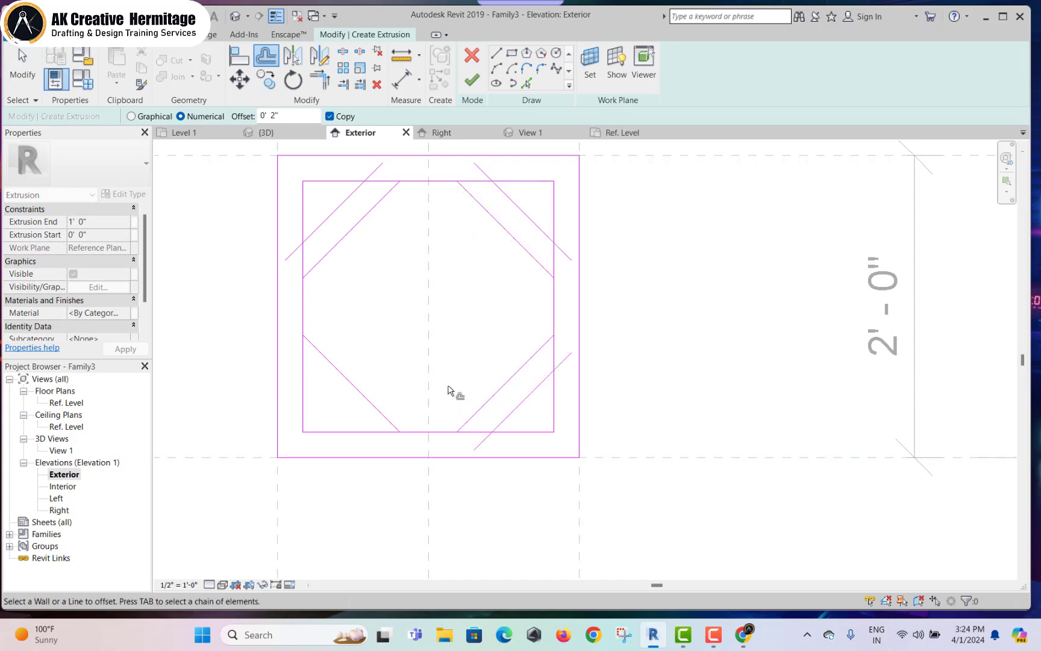
{"action": "left_click", "coordinate": [388, 422]}
{"action": "key", "text": "Escape"}
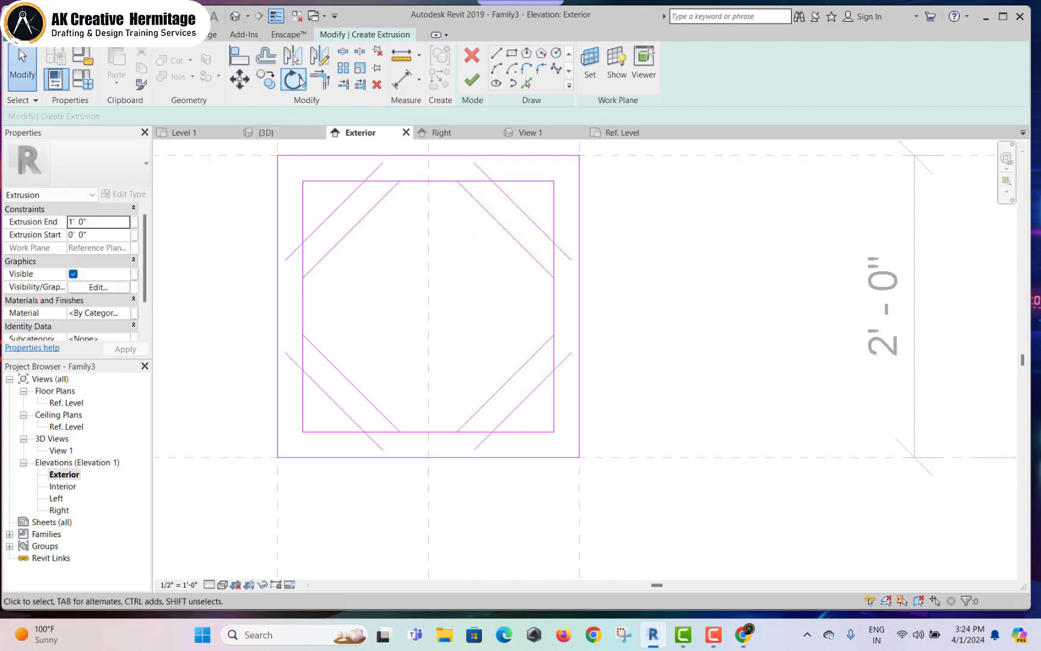
- Split the inner square's edges where each diagonal meets them
{"action": "left_click", "coordinate": [342, 51]}
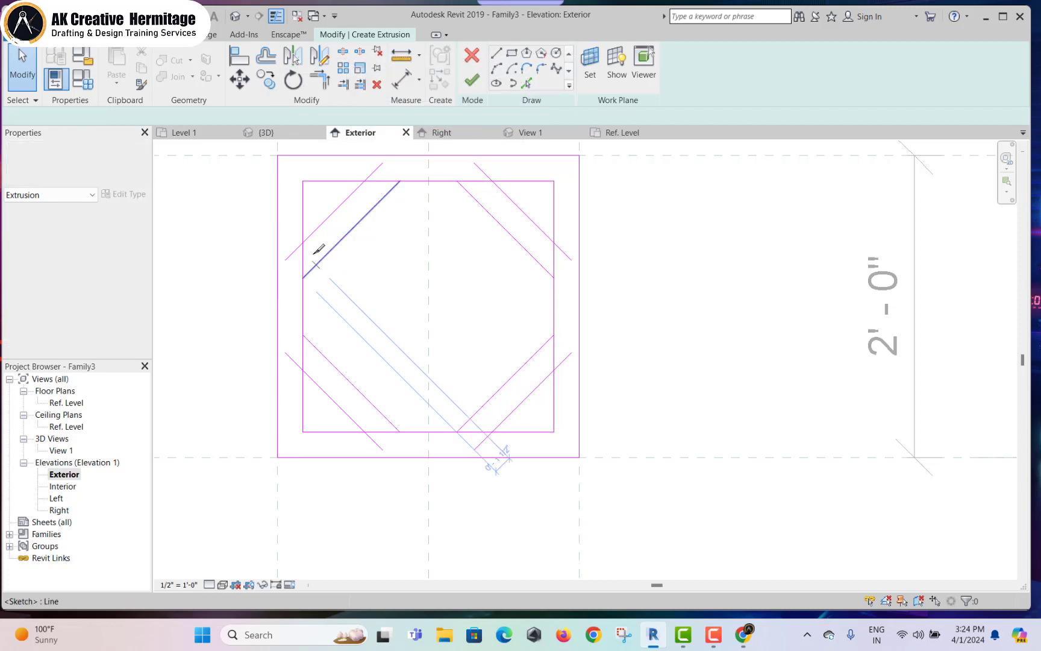
{"action": "left_click", "coordinate": [303, 277]}
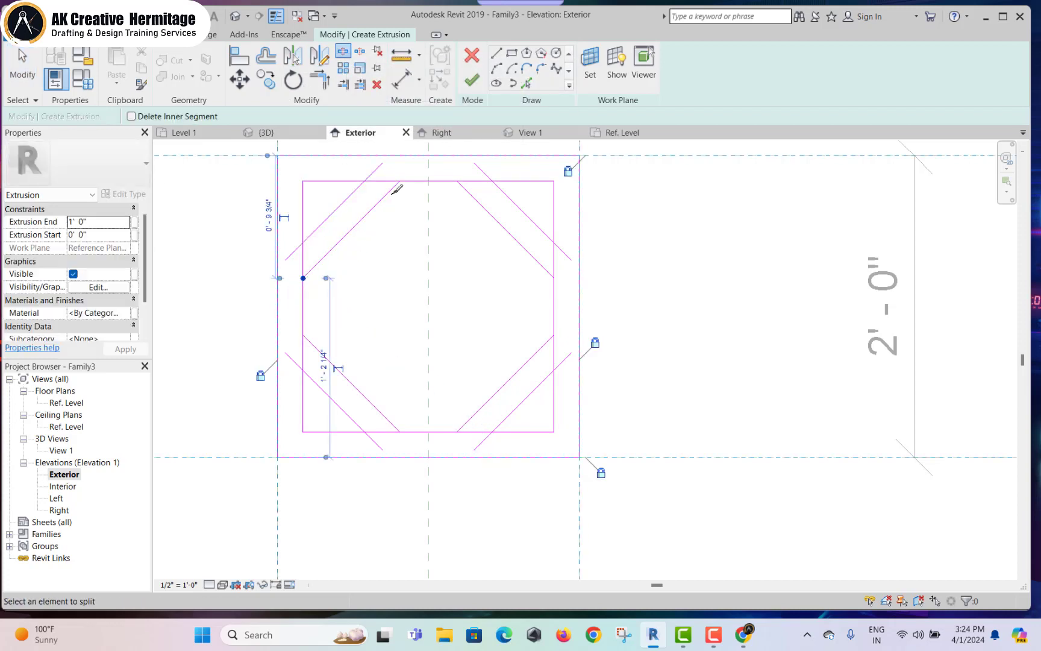
{"action": "left_click", "coordinate": [365, 181]}
{"action": "left_click", "coordinate": [400, 181]}
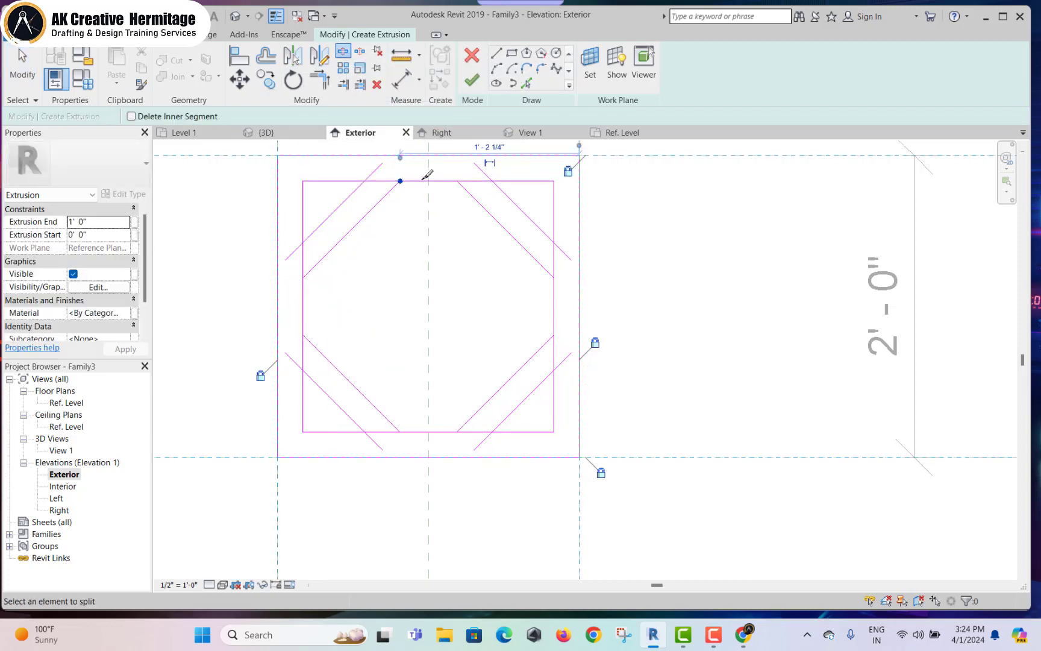
{"action": "left_click", "coordinate": [457, 180]}
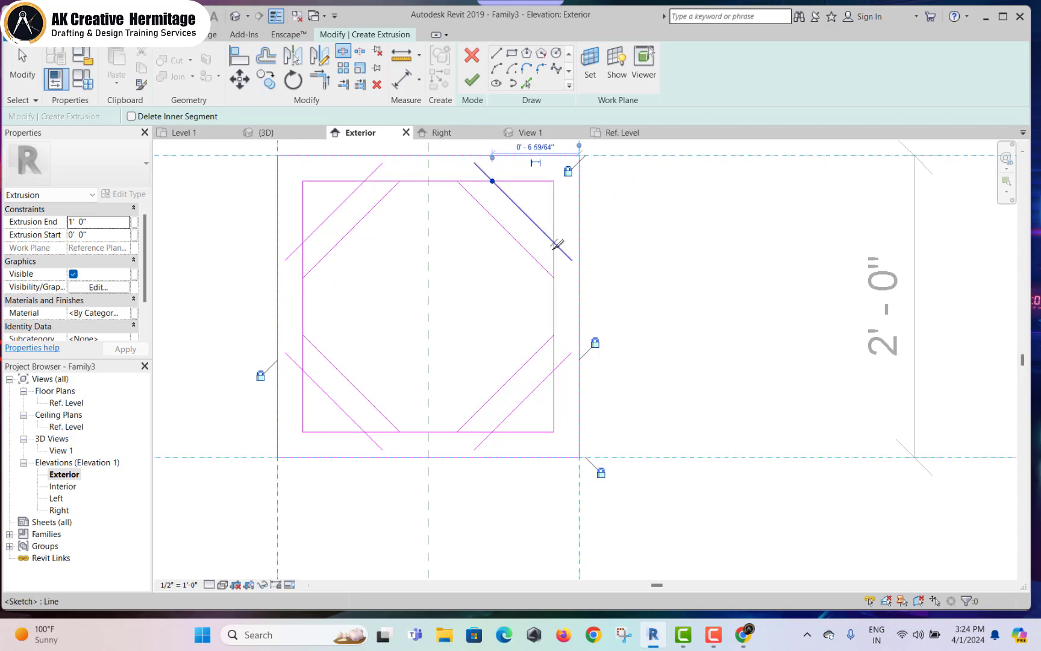
{"action": "left_click", "coordinate": [554, 277]}
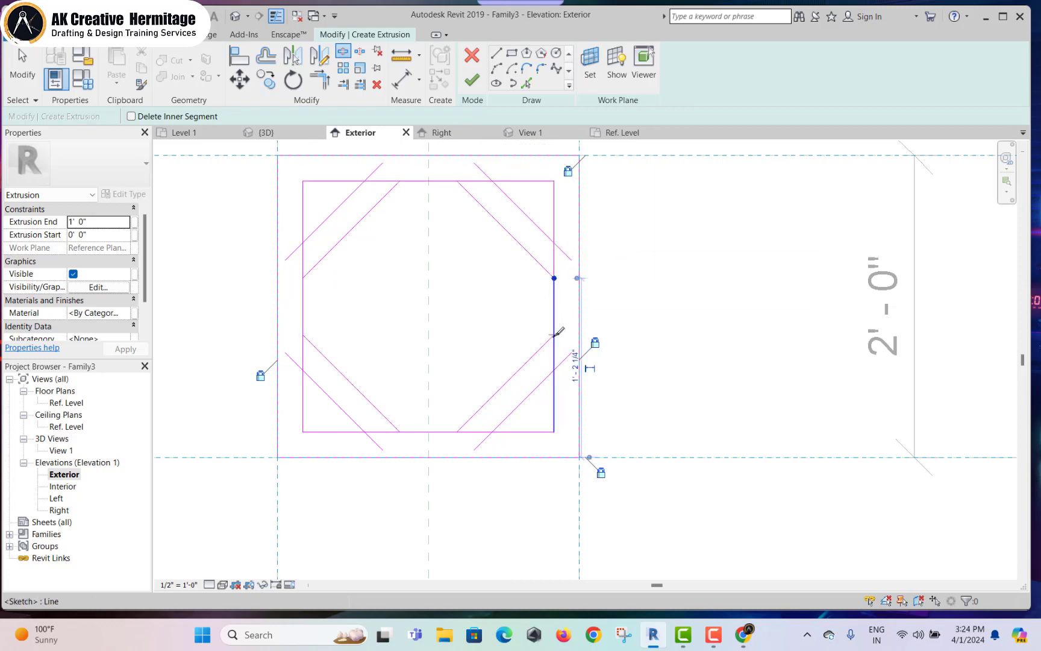
{"action": "left_click", "coordinate": [554, 335]}
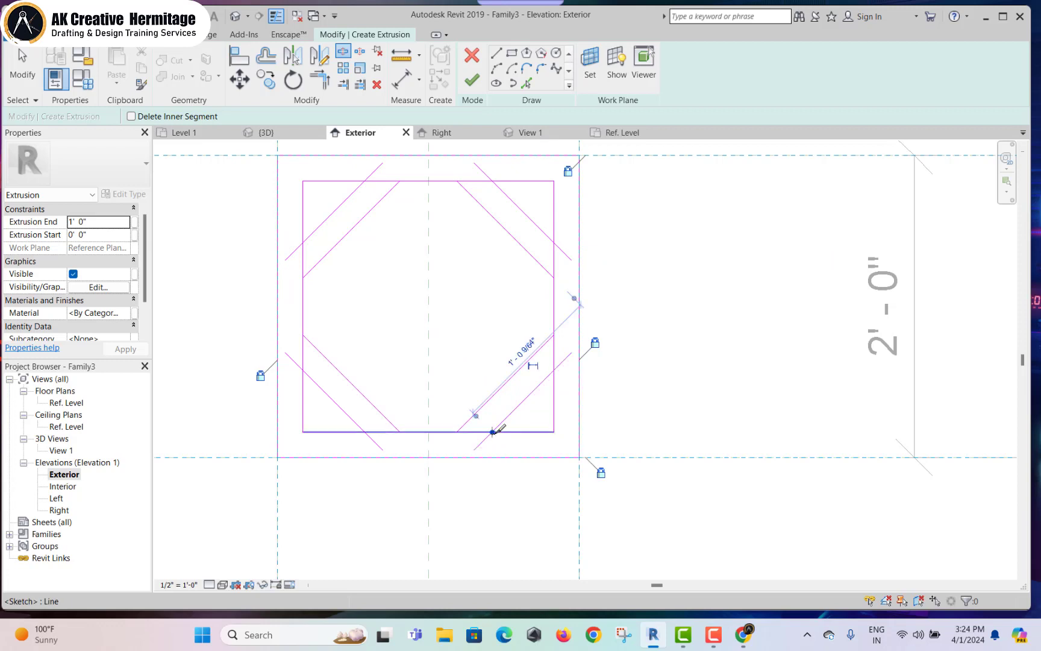
{"action": "left_click", "coordinate": [458, 431]}
{"action": "left_click", "coordinate": [399, 430]}
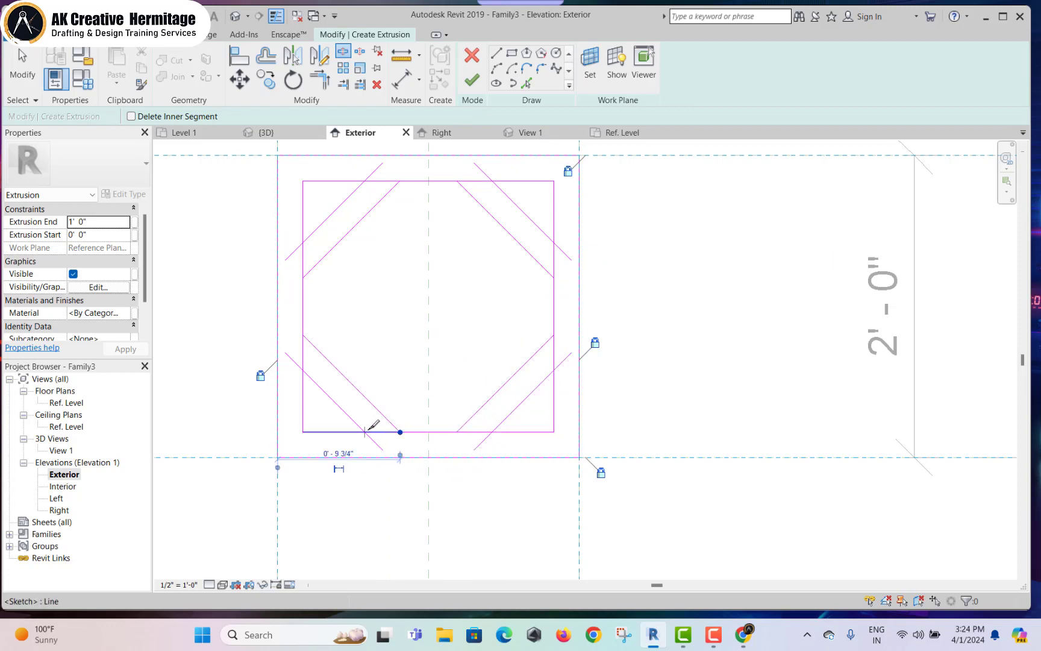
{"action": "key", "text": "Escape"}
- Delete the leftover corner segments beyond the diagonals
{"action": "left_click", "coordinate": [379, 447]}
{"action": "left_click", "coordinate": [348, 367]}
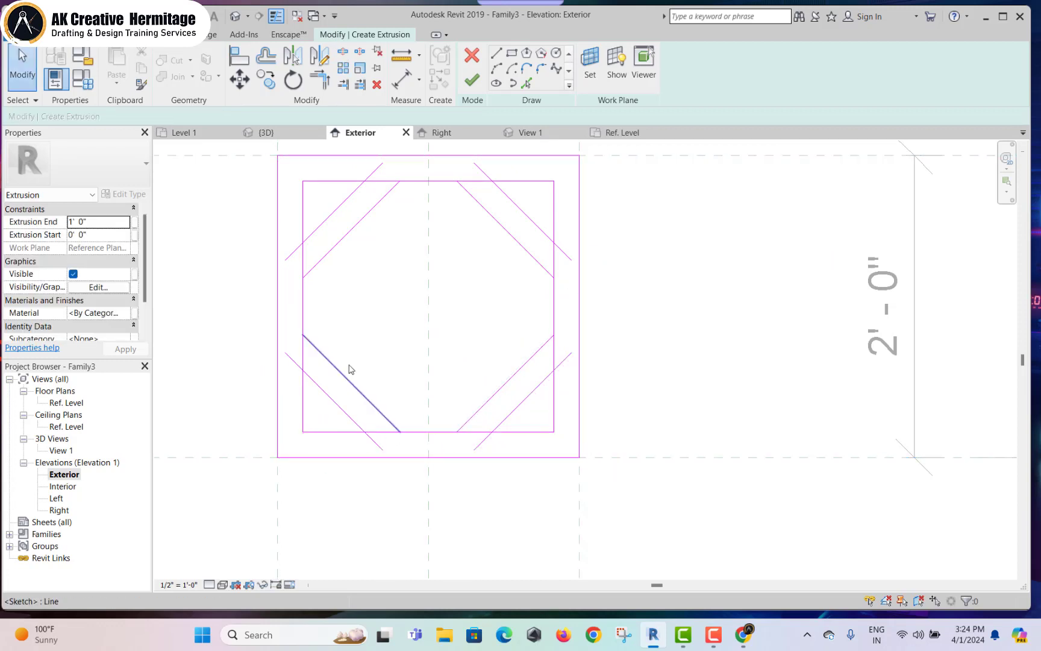
{"action": "left_click", "coordinate": [320, 386]}
{"action": "left_click", "coordinate": [330, 380]}
{"action": "left_click", "coordinate": [304, 354]}
{"action": "left_click", "coordinate": [327, 288]}
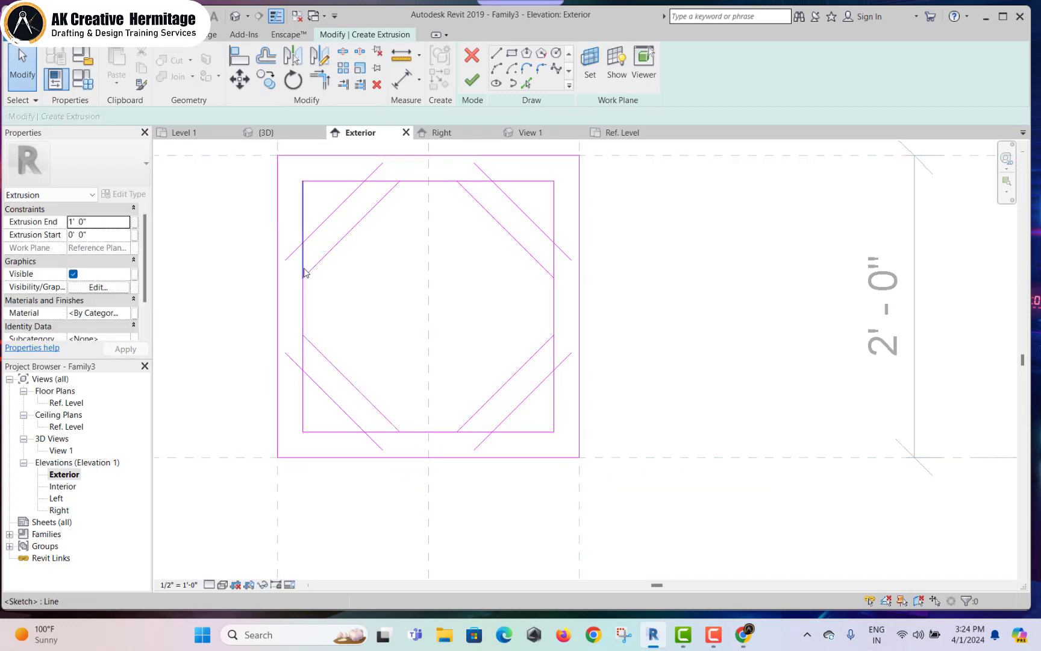
{"action": "left_click", "coordinate": [305, 269]}
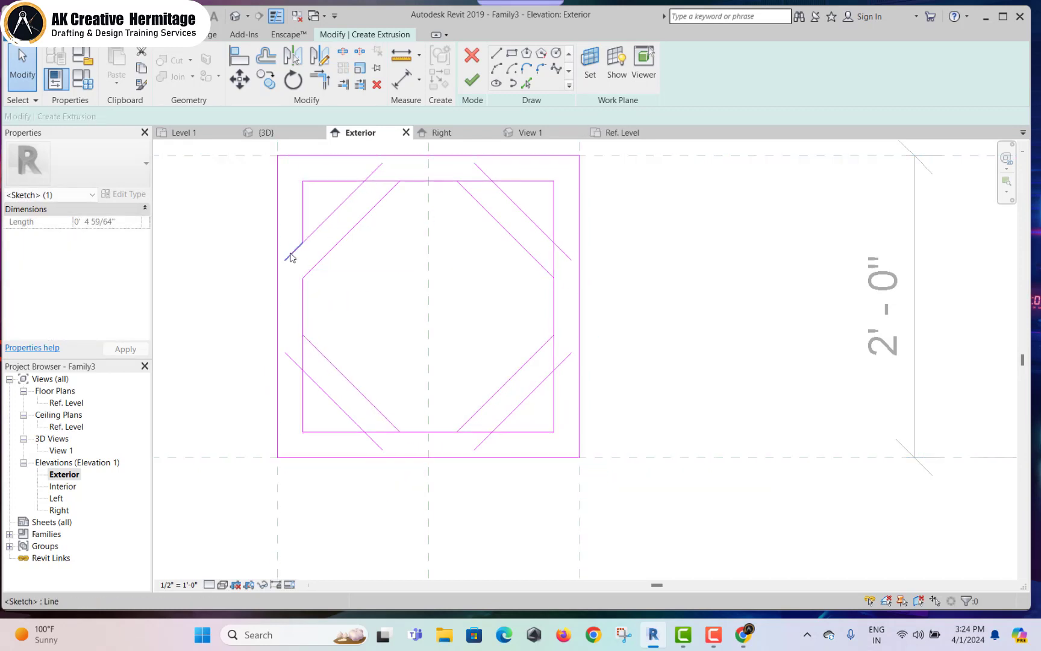
{"action": "left_click", "coordinate": [289, 256]}
{"action": "key", "text": "Delete"}
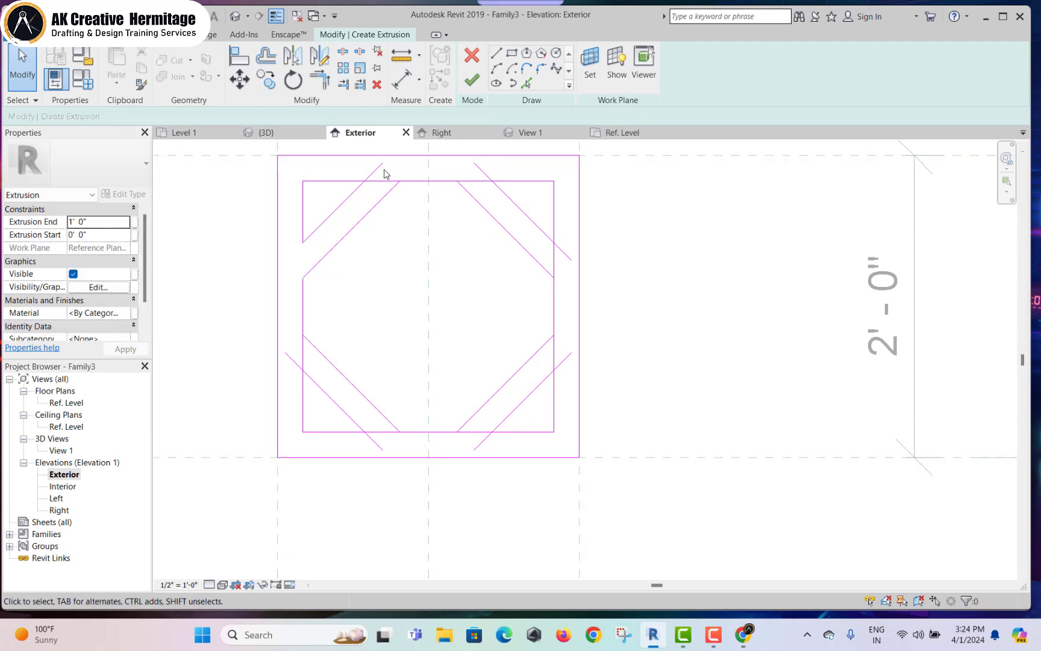
{"action": "left_click", "coordinate": [378, 170]}
{"action": "key", "text": "Delete"}
- Extend the upper-right diagonal and right edge to meet the top edge
{"action": "left_click", "coordinate": [496, 172]}
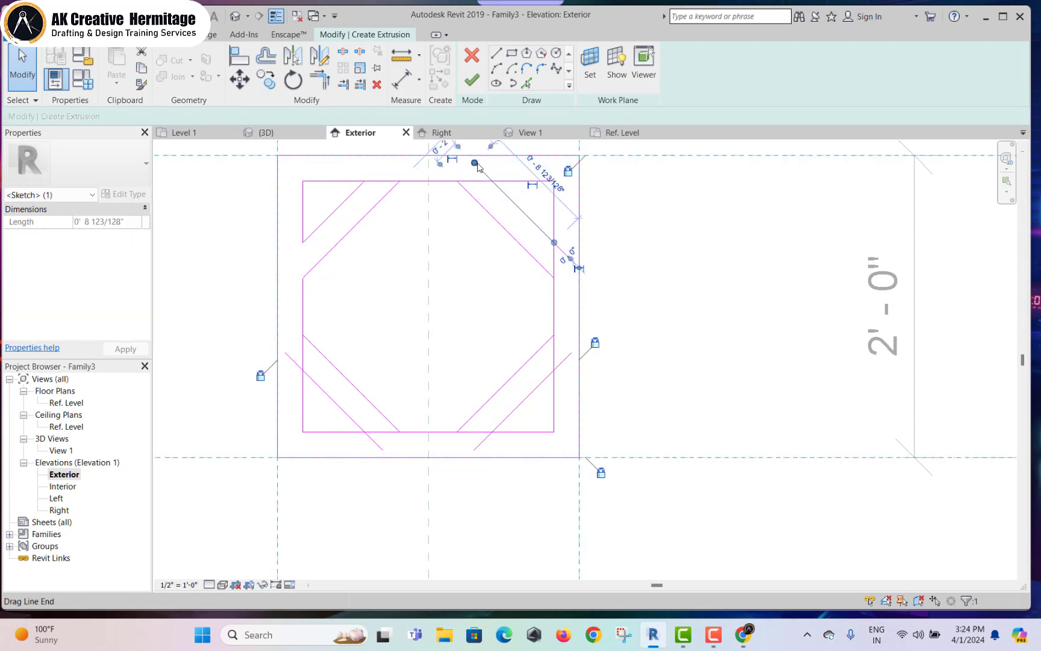
{"action": "left_click_drag", "start_coordinate": [478, 167], "coordinate": [493, 180]}
{"action": "left_click", "coordinate": [560, 248]}
{"action": "left_click", "coordinate": [566, 259]}
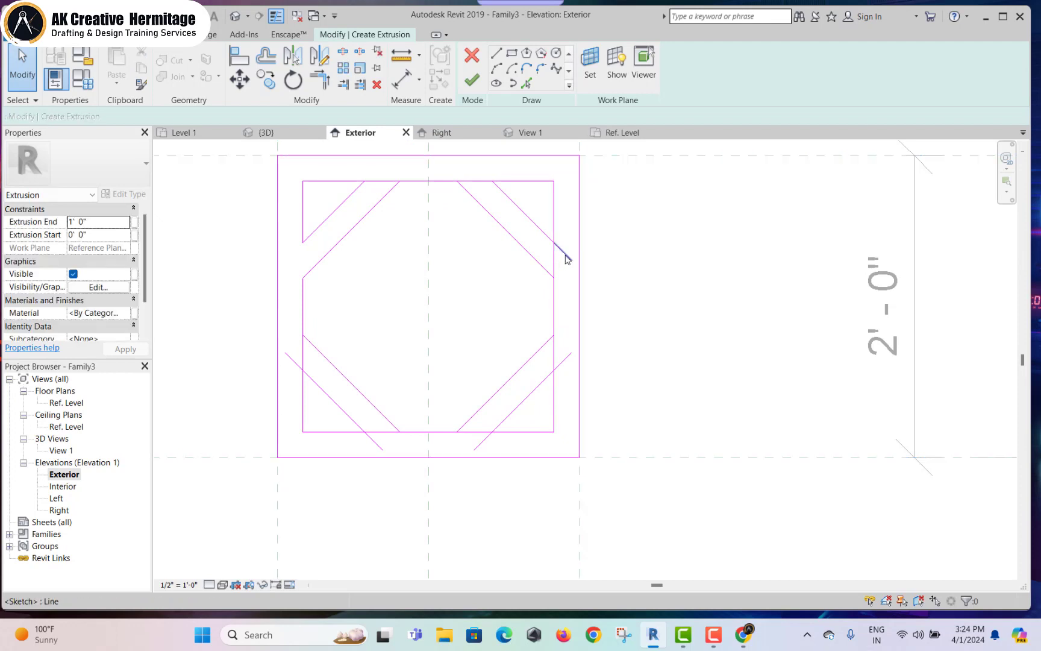
{"action": "scroll", "coordinate": [566, 259], "scroll_direction": "up", "scroll_amount": 2}
{"action": "left_click", "coordinate": [555, 265]}
{"action": "left_click_drag", "start_coordinate": [555, 265], "coordinate": [555, 258]}
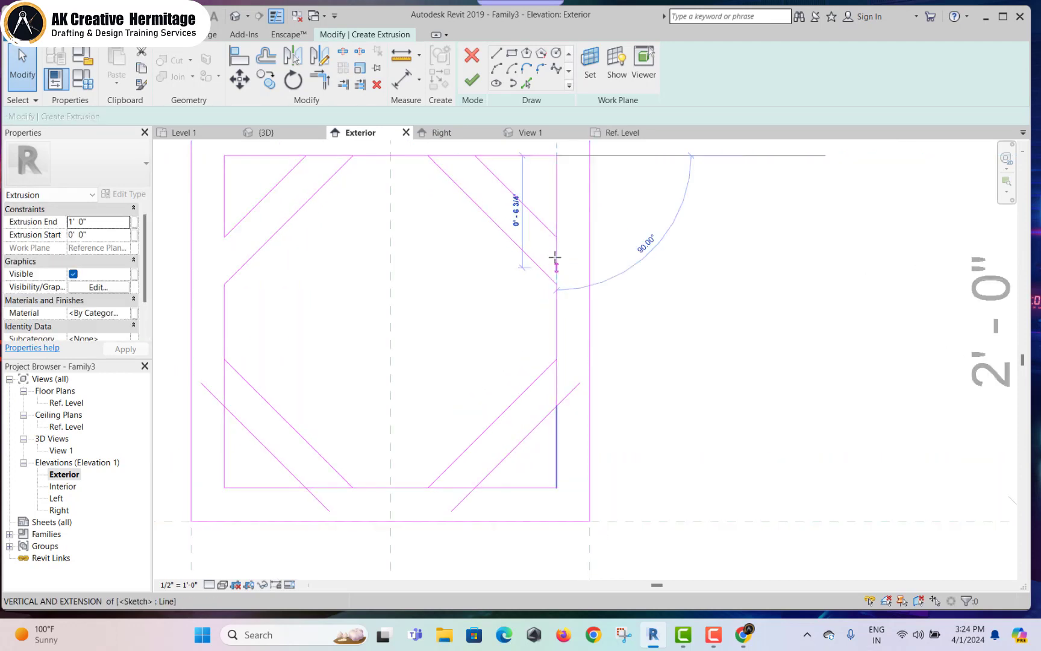
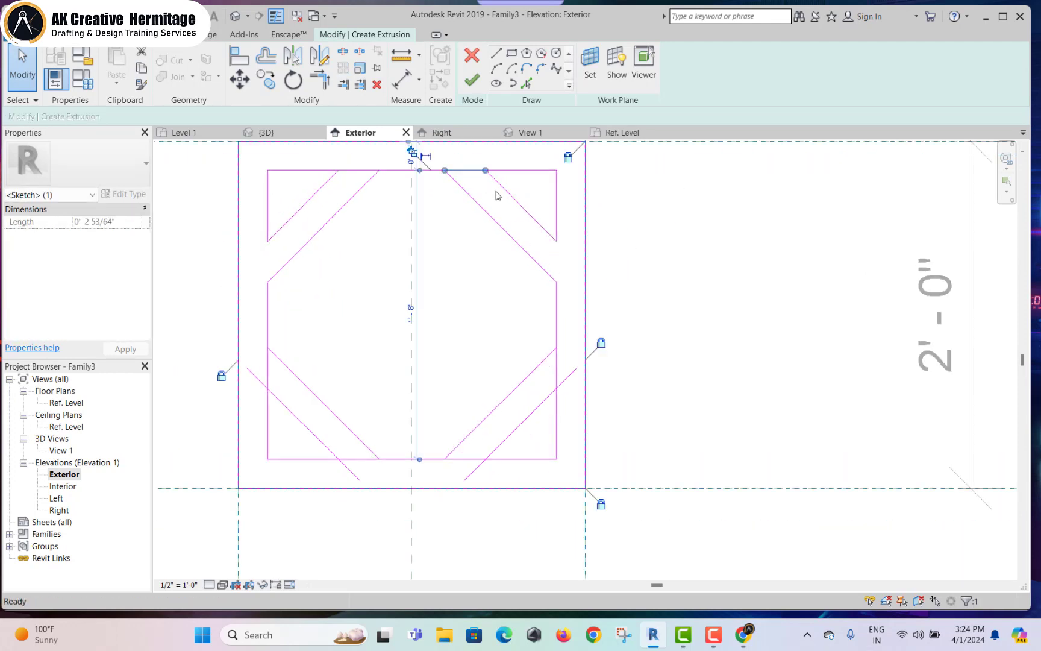
- Delete the short top segment and shorten the top-left line to meet the diagonal
{"action": "key", "text": "Delete"}
{"action": "left_click", "coordinate": [354, 171]}
{"action": "left_click_drag", "start_coordinate": [380, 170], "coordinate": [339, 170]}
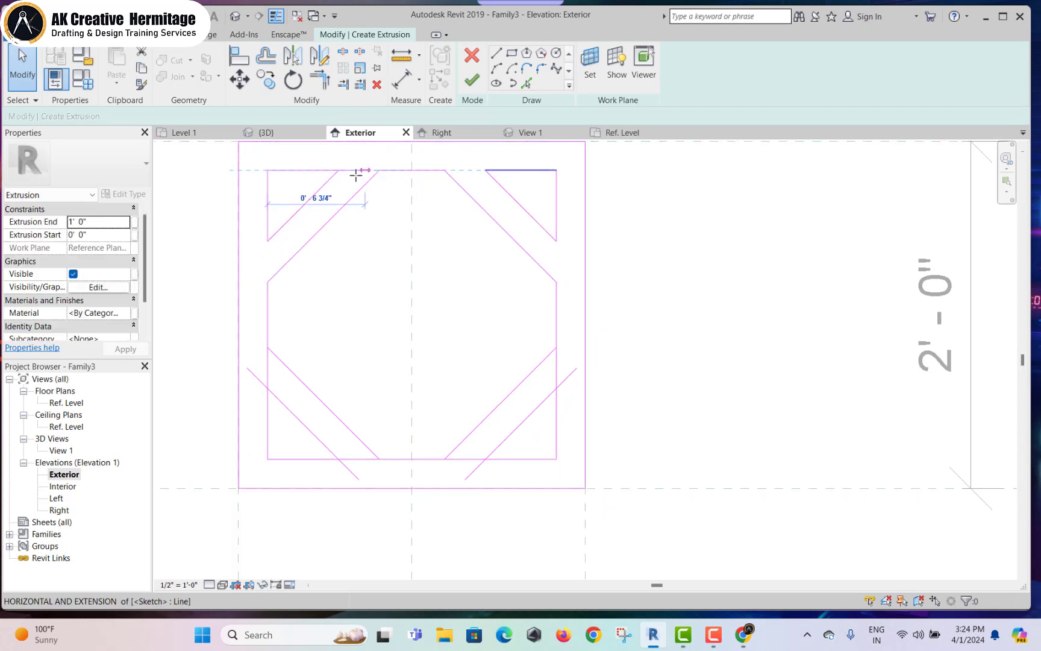
{"action": "scroll", "coordinate": [398, 235], "scroll_direction": "down", "scroll_amount": 2}
{"action": "scroll", "coordinate": [512, 360], "scroll_direction": "down", "scroll_amount": 1}
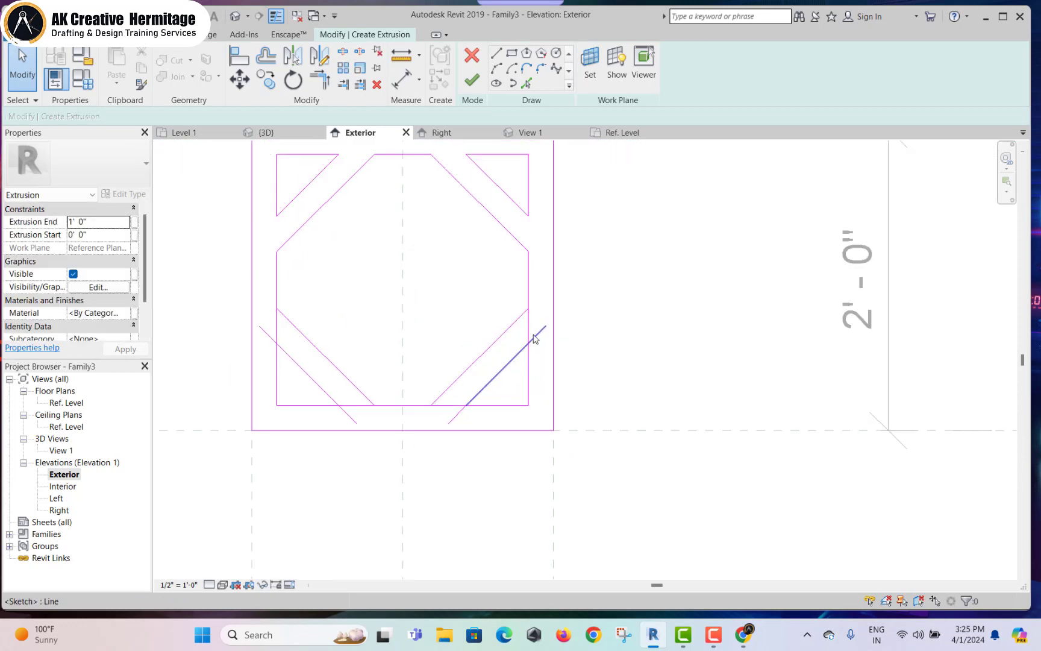
{"action": "scroll", "coordinate": [540, 347], "scroll_direction": "down", "scroll_amount": 1}
{"action": "scroll", "coordinate": [540, 346], "scroll_direction": "up", "scroll_amount": 1}
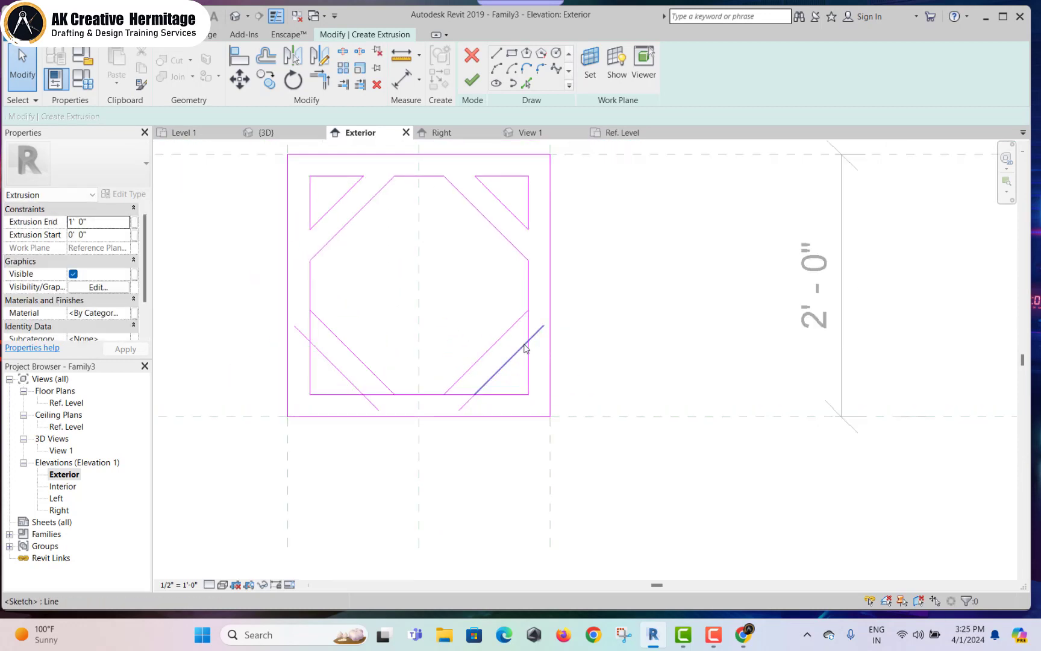
- Extend the lower-right diagonal at 45° and trim the bottom-right segment to meet it
{"action": "left_click", "coordinate": [538, 331]}
{"action": "left_click_drag", "start_coordinate": [541, 328], "coordinate": [522, 349]}
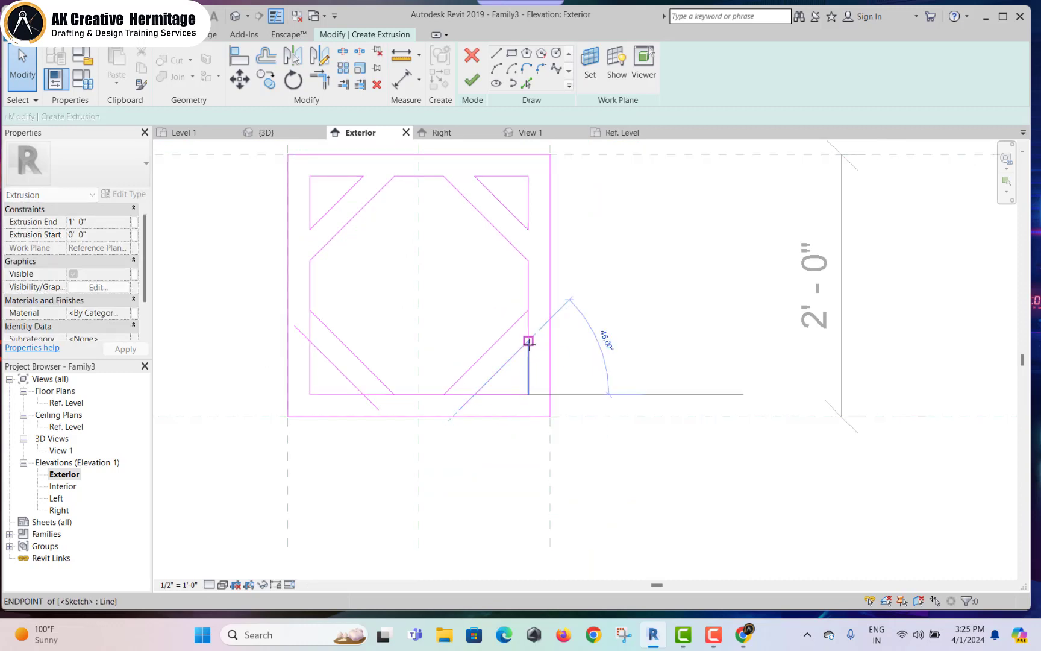
{"action": "left_click", "coordinate": [539, 372]}
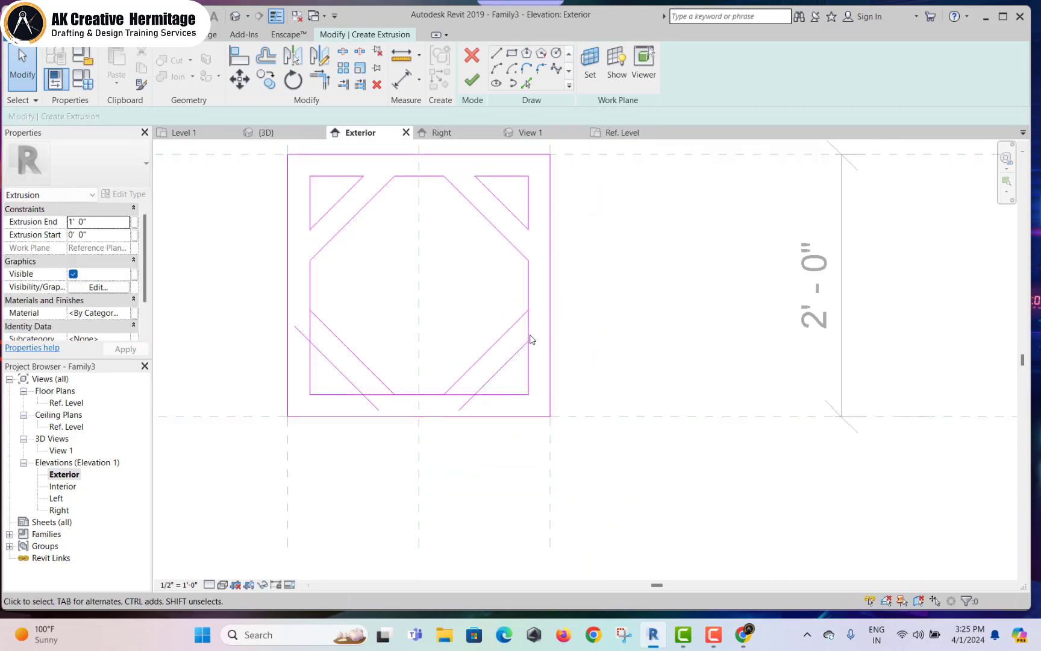
{"action": "left_click", "coordinate": [462, 413]}
{"action": "left_click", "coordinate": [453, 394]}
{"action": "left_click_drag", "start_coordinate": [444, 395], "coordinate": [475, 394]}
{"action": "key", "text": "Escape"}
- Extend the lower-left diagonal to the left vertical line and delete the leftover short bottom segment
{"action": "left_click", "coordinate": [372, 405]}
{"action": "left_click_drag", "start_coordinate": [378, 410], "coordinate": [364, 395]}
{"action": "key", "text": "ctrl+z"}
{"action": "key", "text": "Escape"}
{"action": "left_click", "coordinate": [301, 333]}
{"action": "left_click_drag", "start_coordinate": [304, 335], "coordinate": [309, 341]}
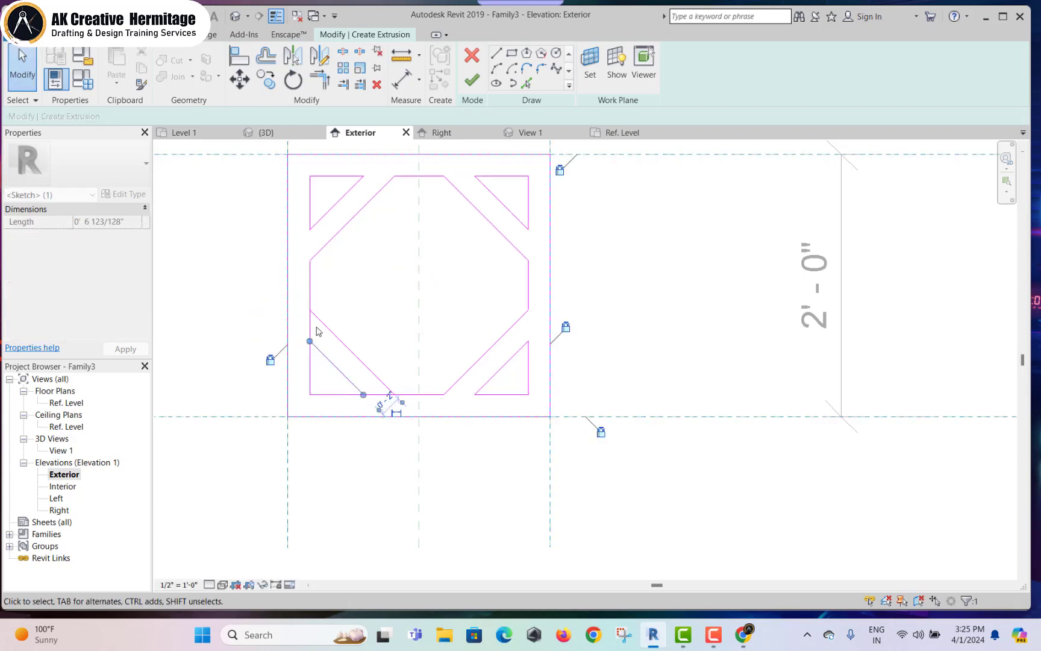
{"action": "left_click", "coordinate": [355, 320]}
{"action": "left_click", "coordinate": [379, 396]}
{"action": "key", "text": "Delete"}
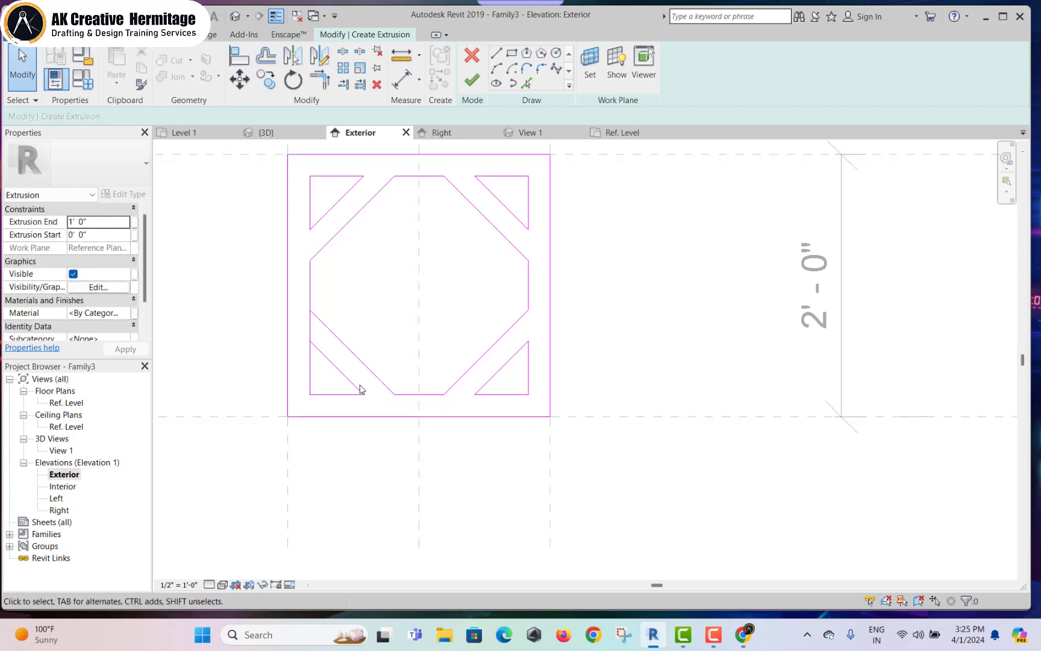
{"action": "scroll", "coordinate": [314, 344], "scroll_direction": "up", "scroll_amount": 1}
{"action": "scroll", "coordinate": [310, 343], "scroll_direction": "up", "scroll_amount": 1}
- Split the left vertical line where the diagonal meets it
{"action": "left_click", "coordinate": [343, 53]}
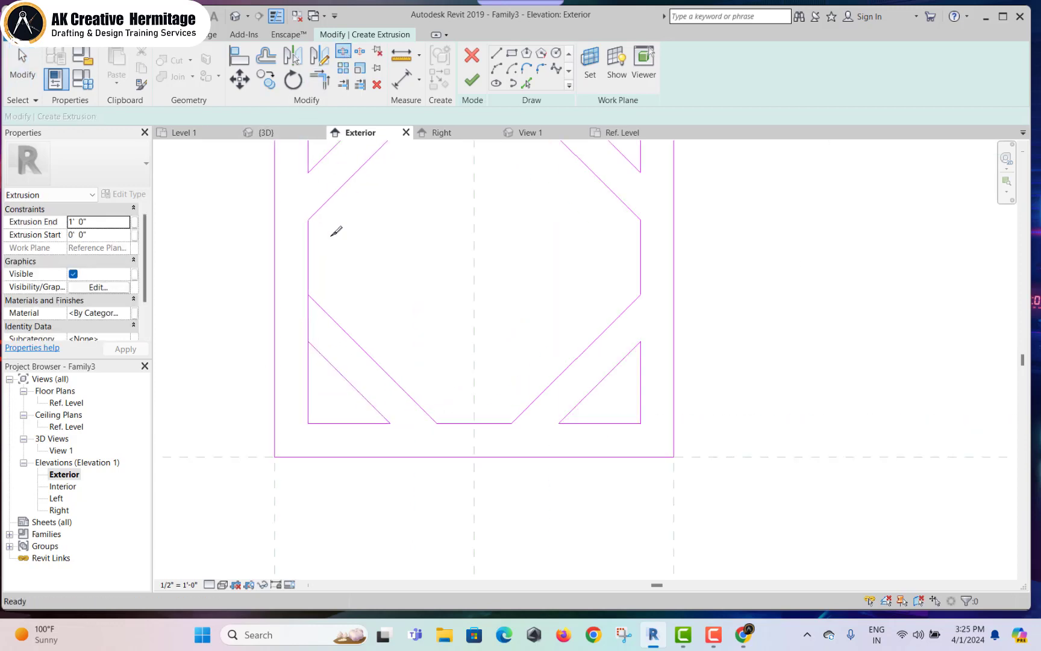
{"action": "left_click", "coordinate": [309, 295]}
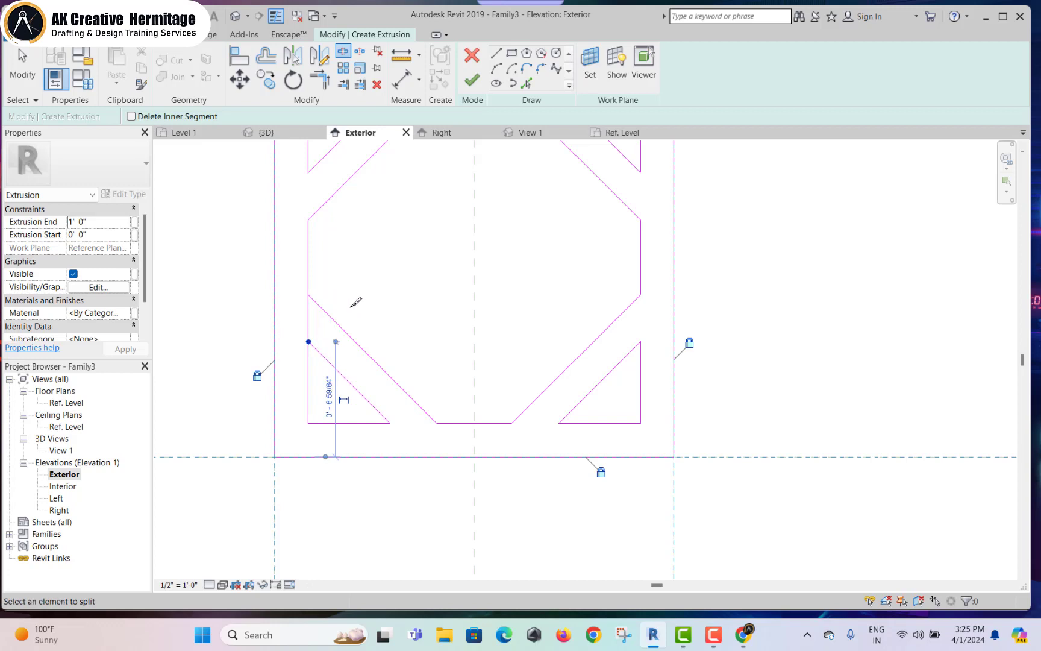
{"action": "key", "text": "Escape"}
{"action": "key", "text": "Escape"}
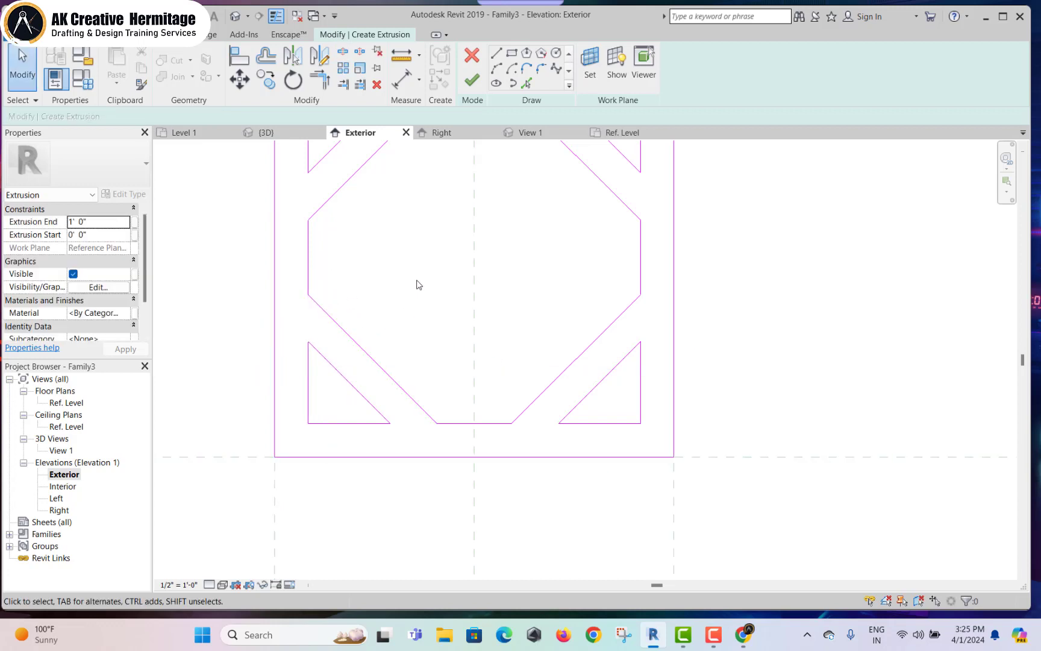
{"action": "scroll", "coordinate": [419, 285], "scroll_direction": "down", "scroll_amount": 2}
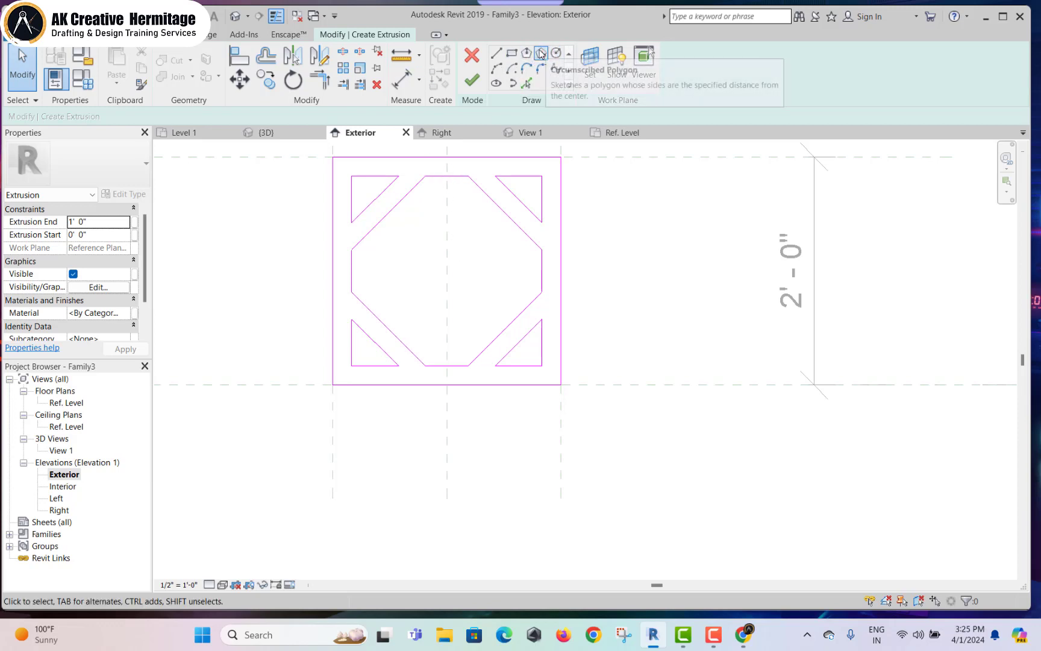
{"action": "scroll", "coordinate": [455, 352], "scroll_direction": "down", "scroll_amount": 2}
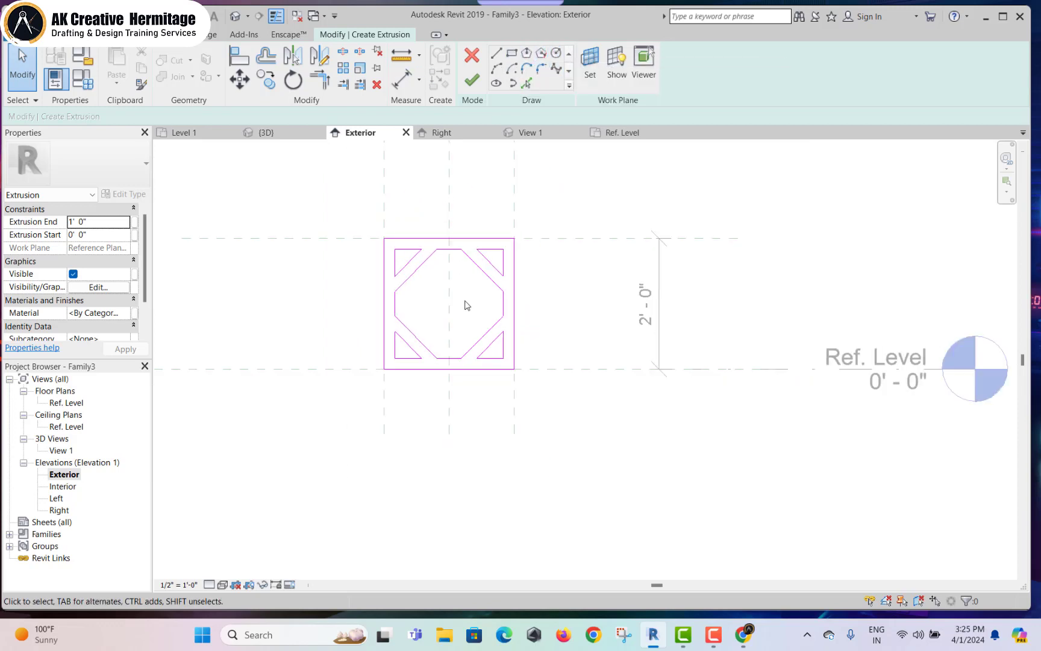
- Finish the sketch to create the extrusion and view it in the default 3D view
{"action": "left_click", "coordinate": [475, 82]}
{"action": "left_click", "coordinate": [576, 203]}
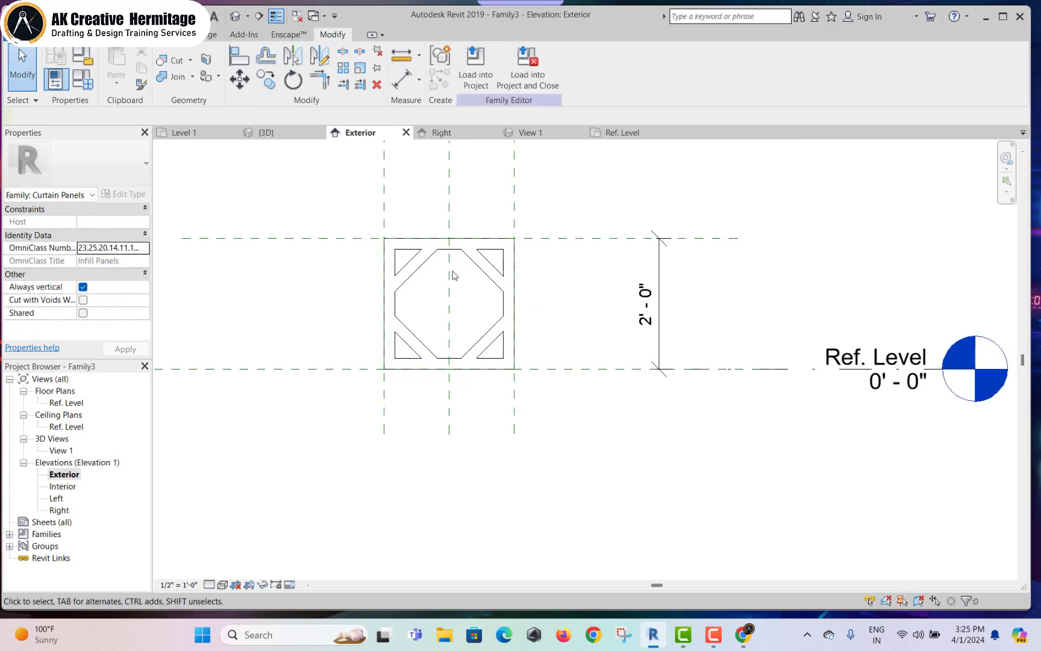
{"action": "scroll", "coordinate": [542, 325], "scroll_direction": "down", "scroll_amount": 1}
{"action": "scroll", "coordinate": [505, 306], "scroll_direction": "down", "scroll_amount": 2}
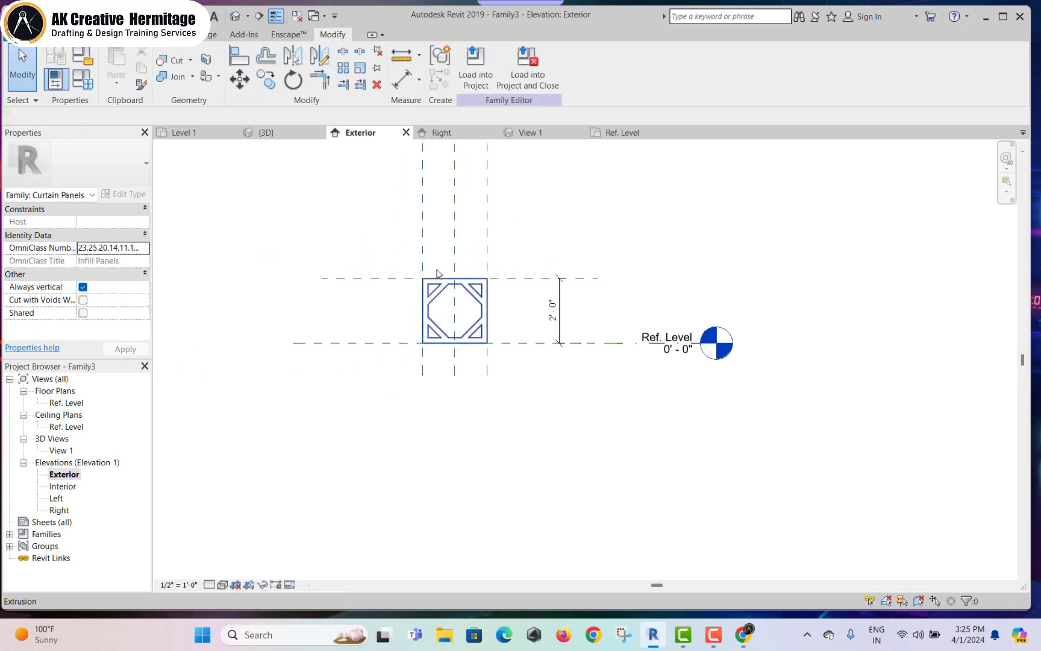
{"action": "scroll", "coordinate": [437, 273], "scroll_direction": "up", "scroll_amount": 1}
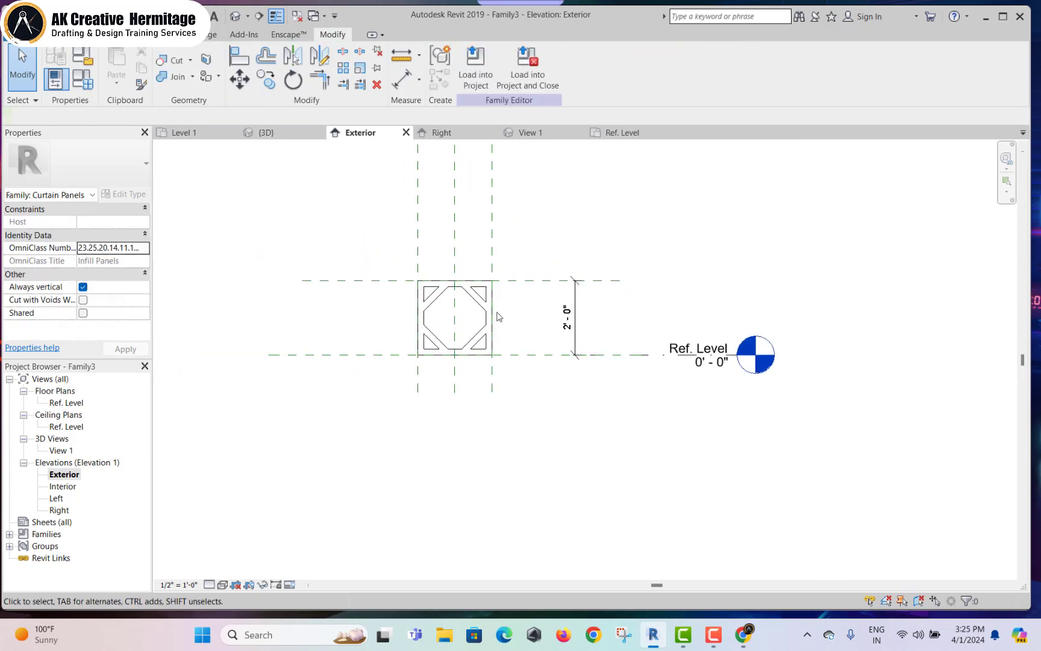
{"action": "left_click", "coordinate": [234, 21]}
- Set the extrusion end to 2" and show the panel in Consistent Colors style
{"action": "left_click", "coordinate": [609, 313]}
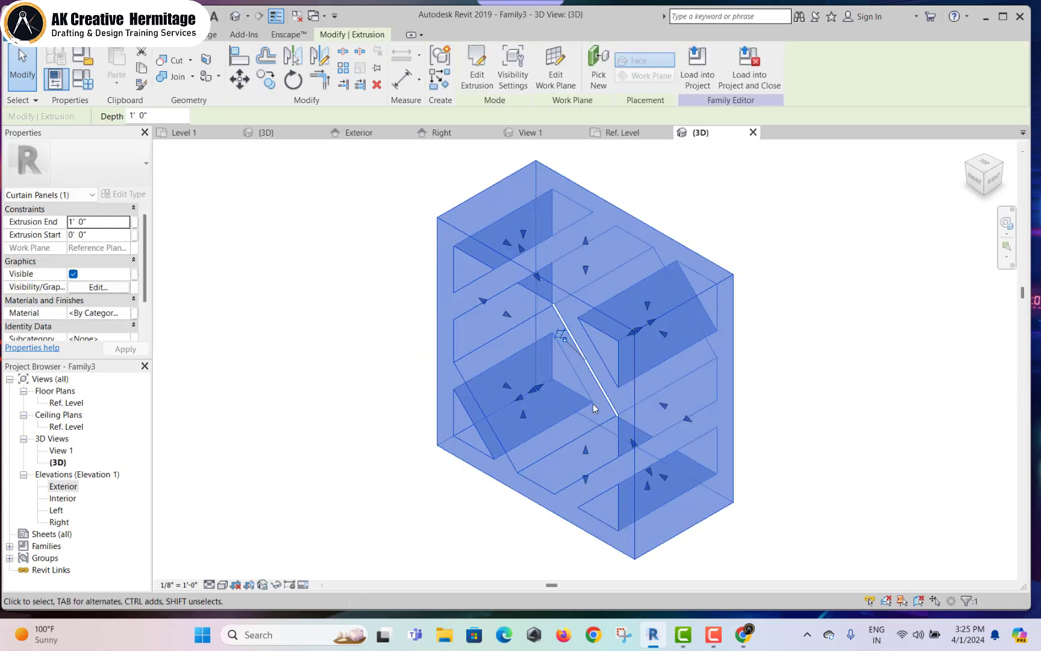
{"action": "type", "text": "2"}
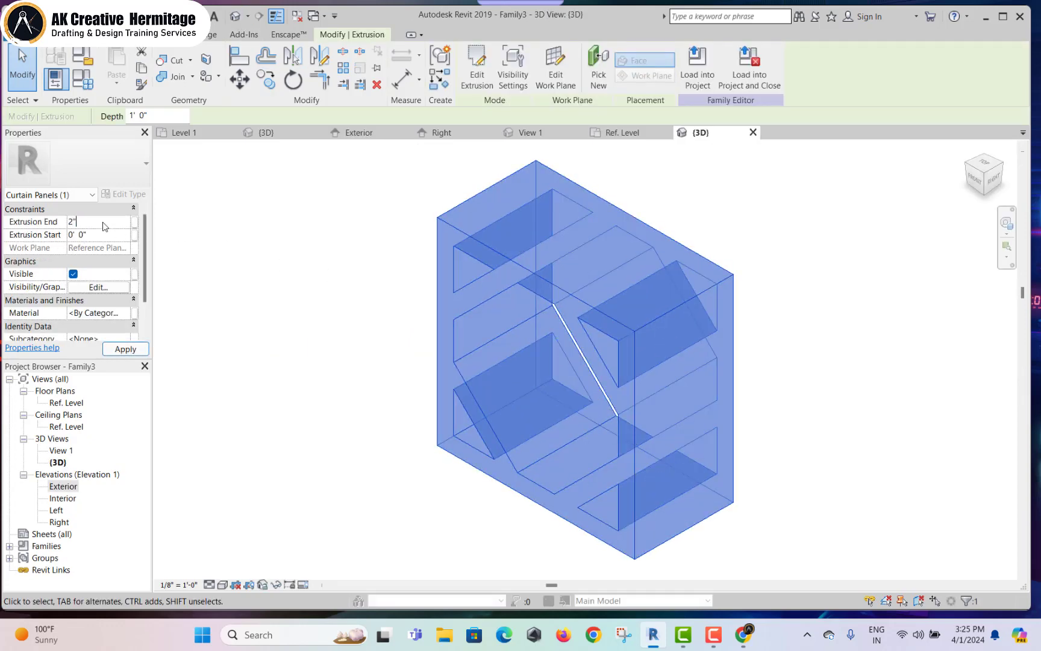
{"action": "key", "text": "Return"}
{"action": "left_click", "coordinate": [397, 376]}
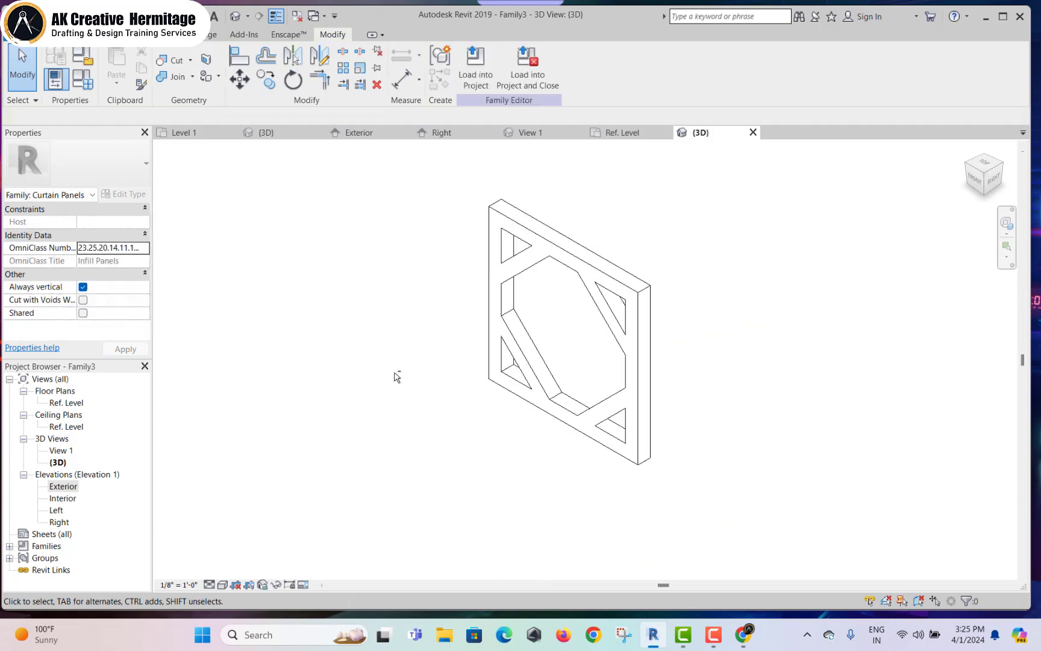
{"action": "left_click", "coordinate": [233, 584]}
{"action": "left_click", "coordinate": [274, 542]}
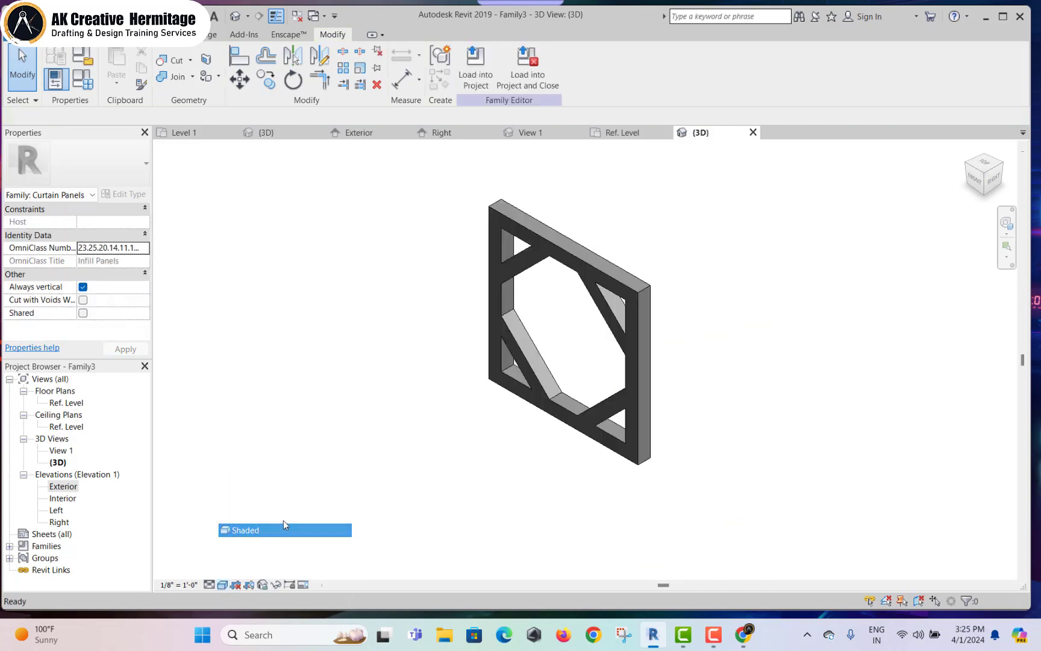
{"action": "scroll", "coordinate": [556, 333], "scroll_direction": "up", "scroll_amount": 2}
{"action": "middle_click_drag", "start_coordinate": [556, 334], "coordinate": [635, 312], "text": "shift"}
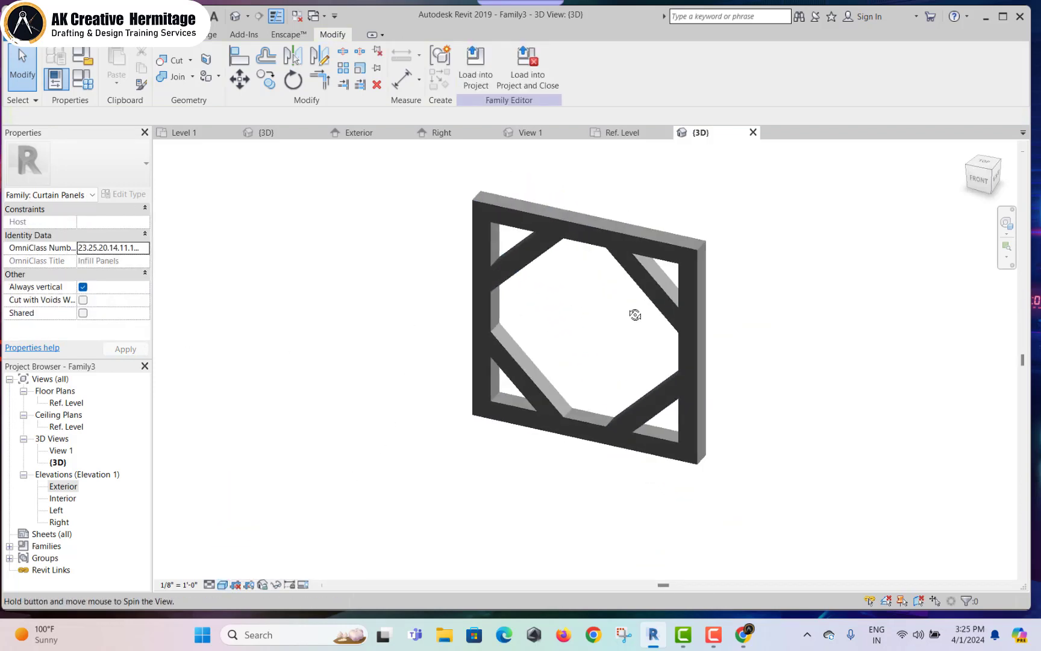
- Give the panel material a yellow shading colour and load the family into the project
{"action": "left_click", "coordinate": [651, 242]}
{"action": "left_click", "coordinate": [126, 313]}
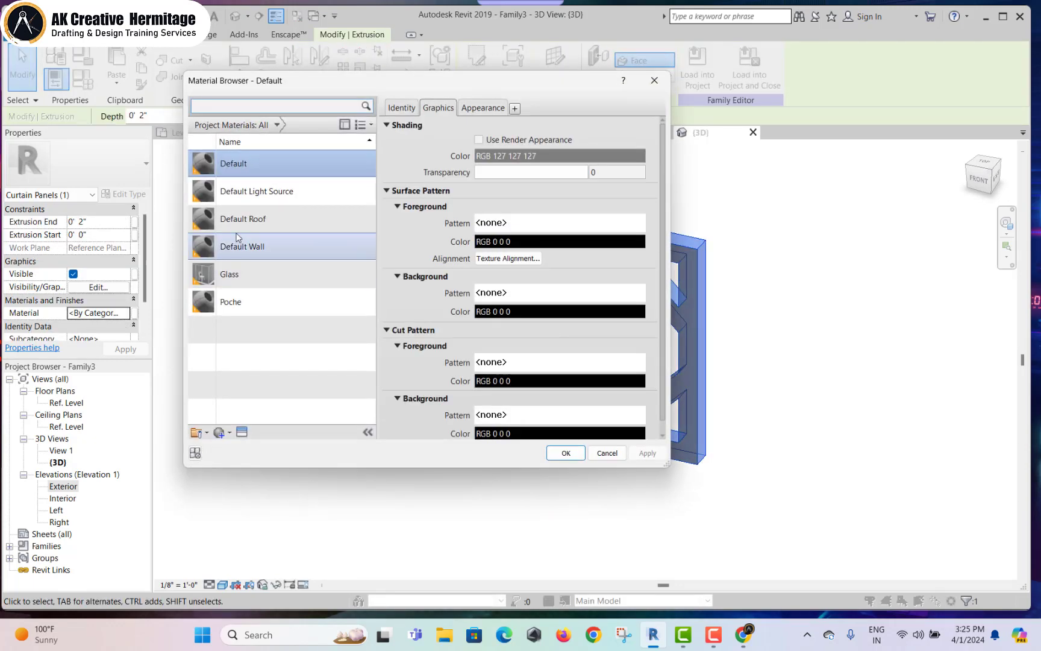
{"action": "left_click", "coordinate": [532, 156]}
{"action": "left_click", "coordinate": [461, 201]}
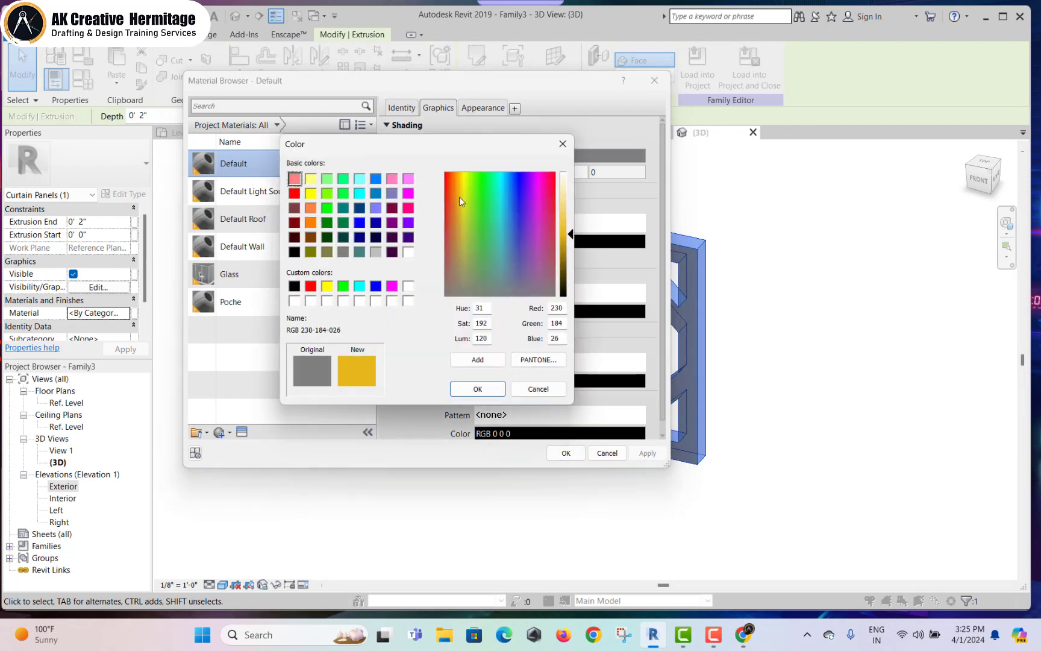
{"action": "left_click", "coordinate": [479, 397]}
{"action": "left_click", "coordinate": [561, 451]}
{"action": "left_click", "coordinate": [768, 326]}
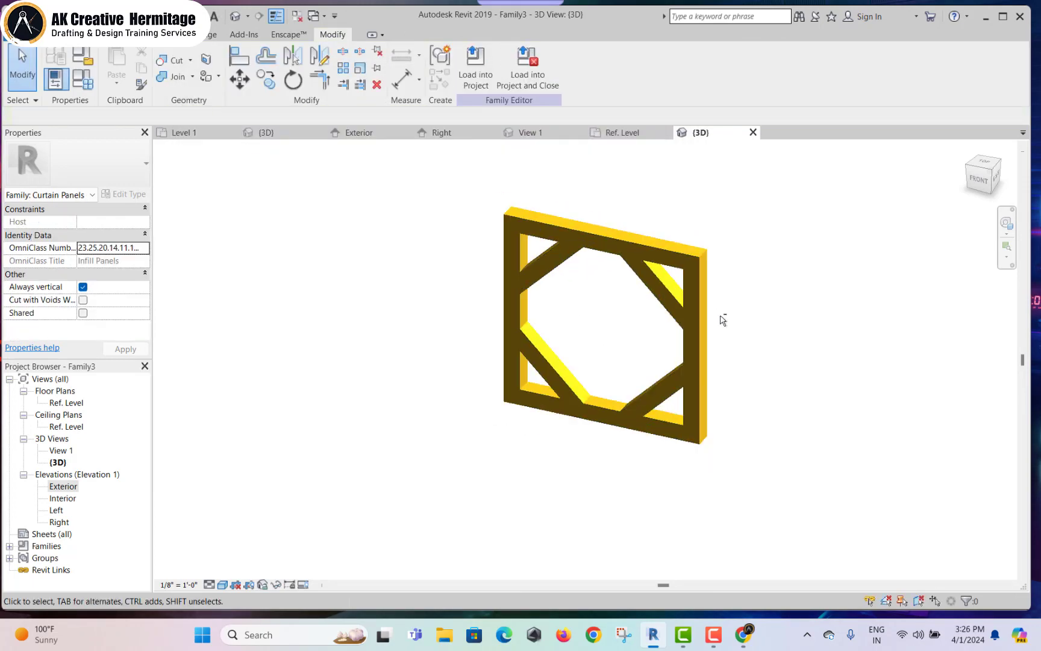
{"action": "middle_click_drag", "start_coordinate": [723, 320], "coordinate": [778, 244], "text": "shift"}
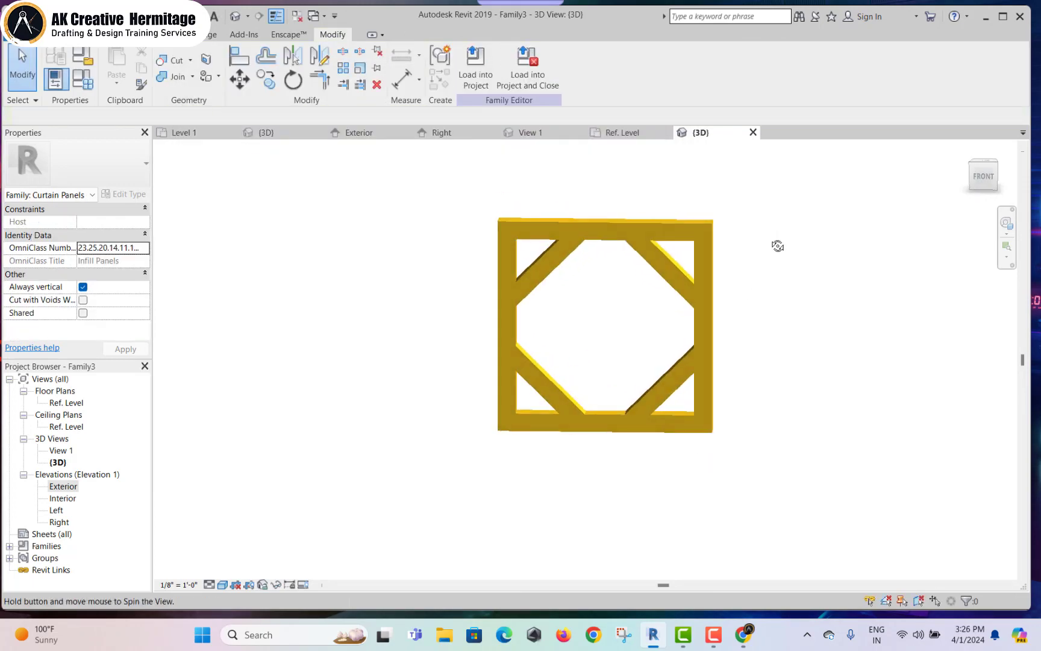
{"action": "left_click", "coordinate": [476, 73]}
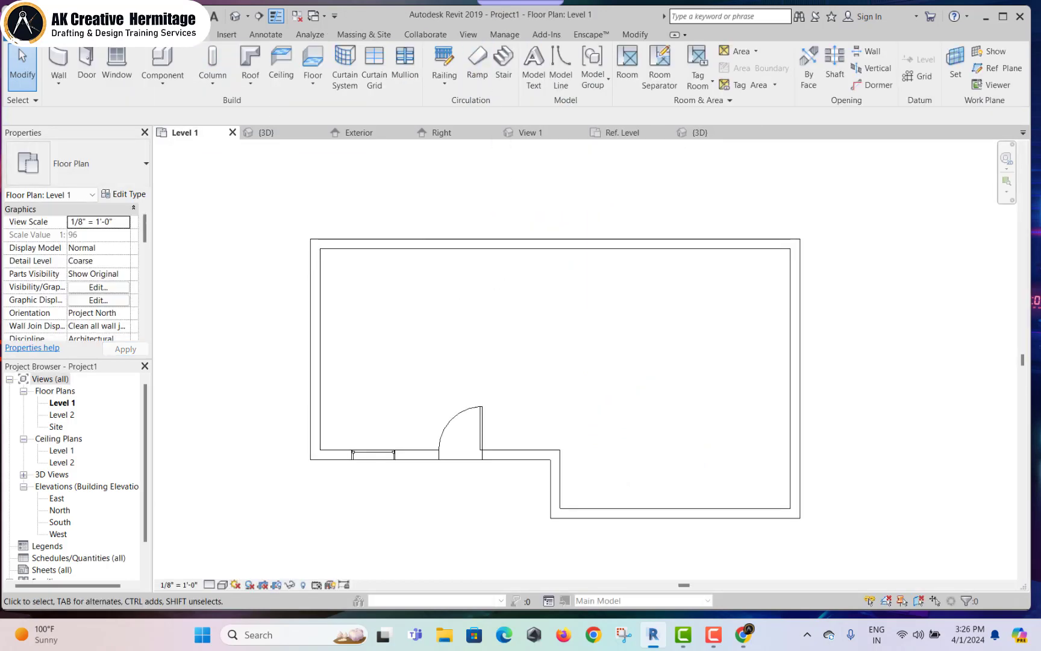
- Draw a 20'-long Curtain Wall 1 beside the building
{"action": "left_click", "coordinate": [58, 60]}
{"action": "left_click", "coordinate": [79, 163]}
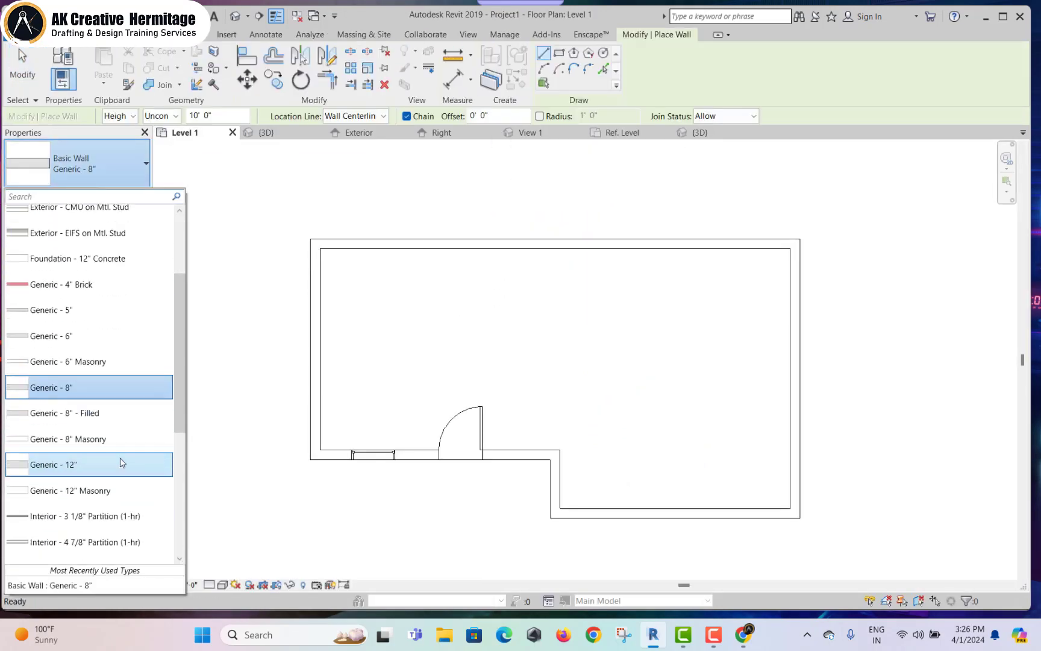
{"action": "scroll", "coordinate": [121, 470], "scroll_direction": "down", "scroll_amount": 2}
{"action": "scroll", "coordinate": [71, 488], "scroll_direction": "down", "scroll_amount": 2}
{"action": "left_click", "coordinate": [60, 451]}
{"action": "scroll", "coordinate": [627, 412], "scroll_direction": "down", "scroll_amount": 2}
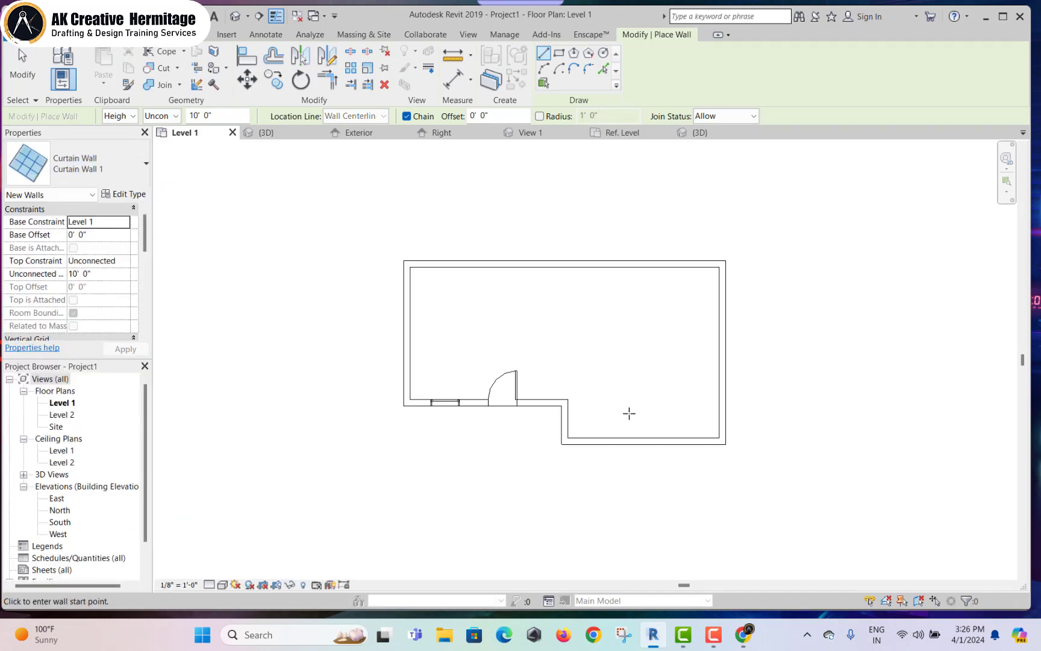
{"action": "left_click", "coordinate": [596, 367]}
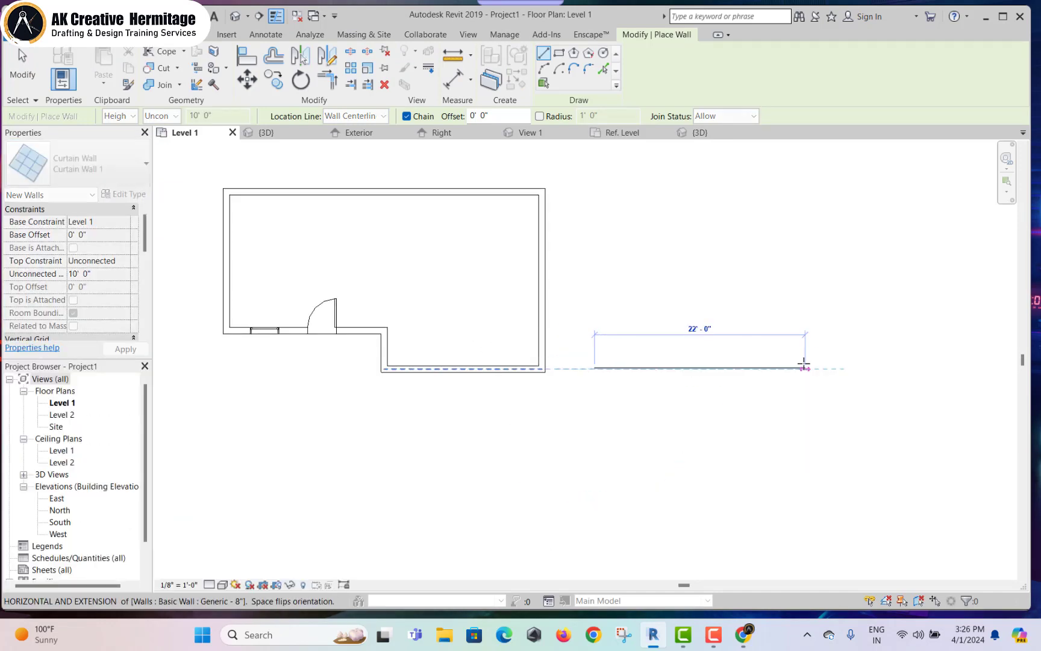
{"action": "left_click", "coordinate": [785, 368]}
{"action": "key", "text": "Escape"}
{"action": "key", "text": "Escape"}
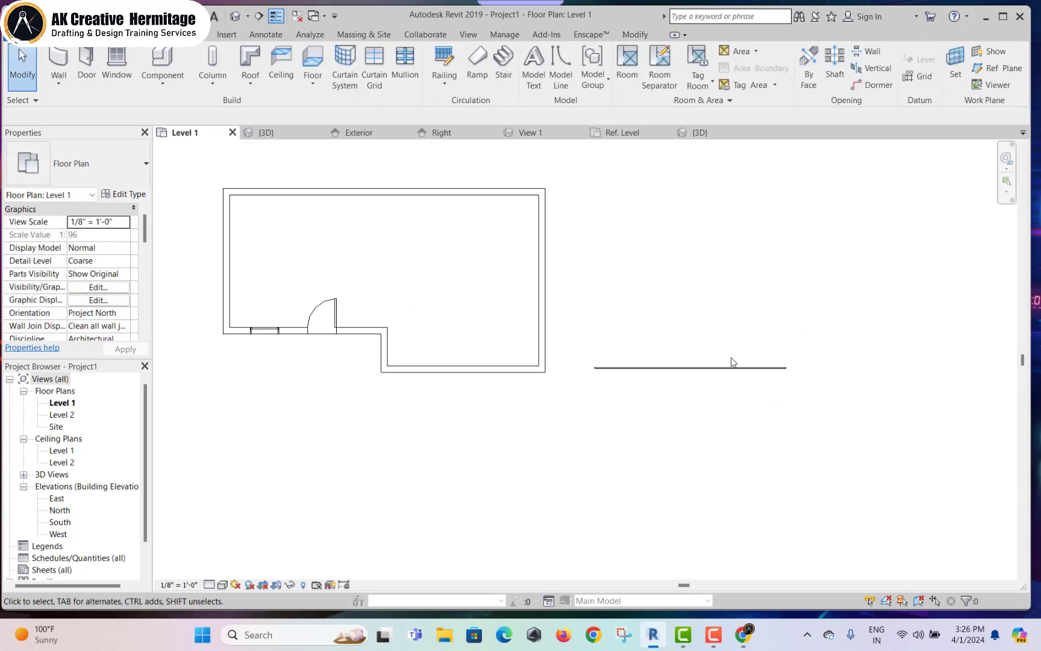
- Set the curtain wall's Unconnected Height to 20' and view it in 3D
{"action": "left_click", "coordinate": [674, 368]}
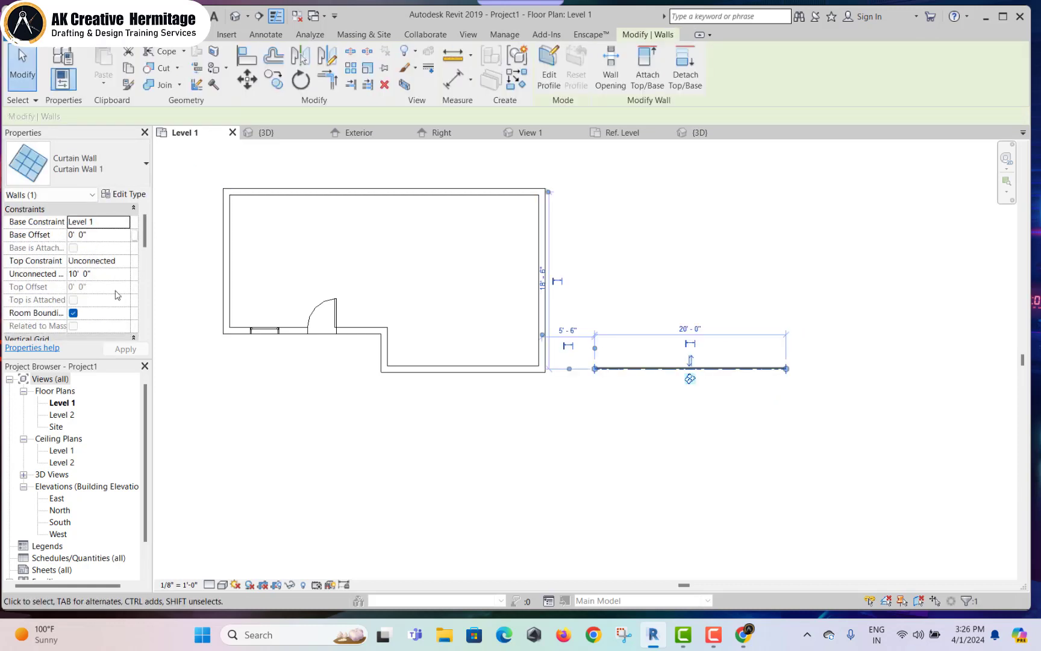
{"action": "left_click", "coordinate": [108, 274]}
{"action": "type", "text": "20"}
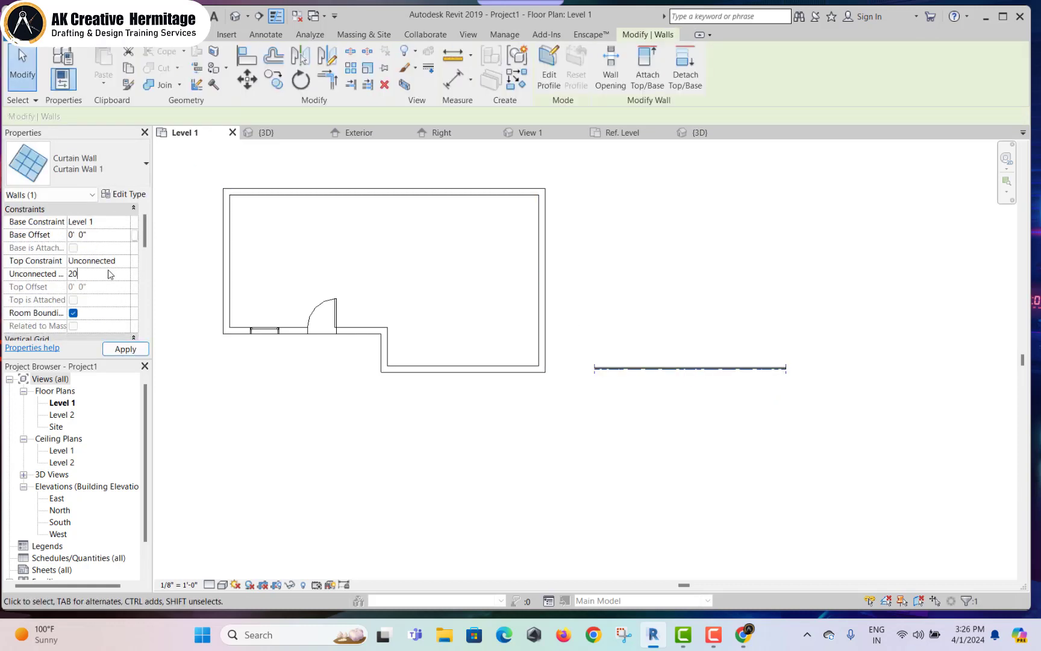
{"action": "left_click", "coordinate": [124, 348]}
{"action": "key", "text": "ctrl+Tab"}
{"action": "mouse_move", "coordinate": [543, 362]}
{"action": "middle_mouse_down", "text": "shift"}
{"action": "mouse_move", "coordinate": [603, 314]}
{"action": "mouse_move", "coordinate": [630, 323]}
{"action": "mouse_move", "coordinate": [627, 300]}
{"action": "mouse_move", "coordinate": [561, 278]}
{"action": "mouse_move", "coordinate": [568, 411]}
{"action": "mouse_move", "coordinate": [523, 439]}
{"action": "mouse_move", "coordinate": [531, 301]}
{"action": "mouse_move", "coordinate": [555, 205]}
{"action": "mouse_move", "coordinate": [530, 204]}
{"action": "middle_mouse_up", "text": "shift"}
- Set Curtain Wall 1's horizontal grid to Fixed Distance 1' 0", keeping mullions at None
{"action": "left_click", "coordinate": [127, 195]}
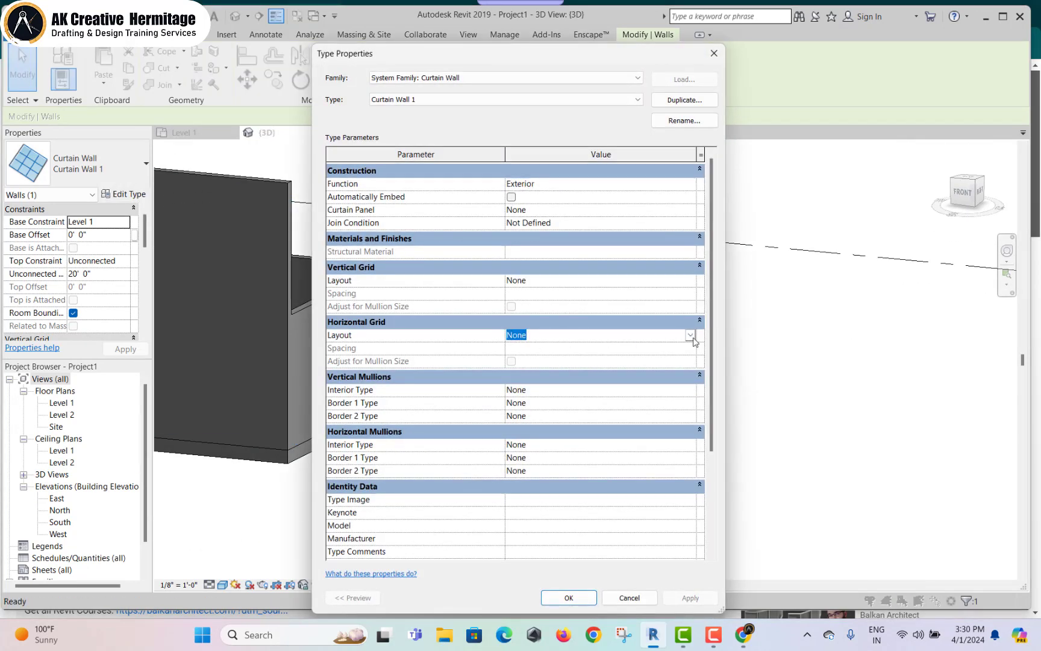
{"action": "left_click", "coordinate": [690, 335]}
{"action": "left_click", "coordinate": [536, 355]}
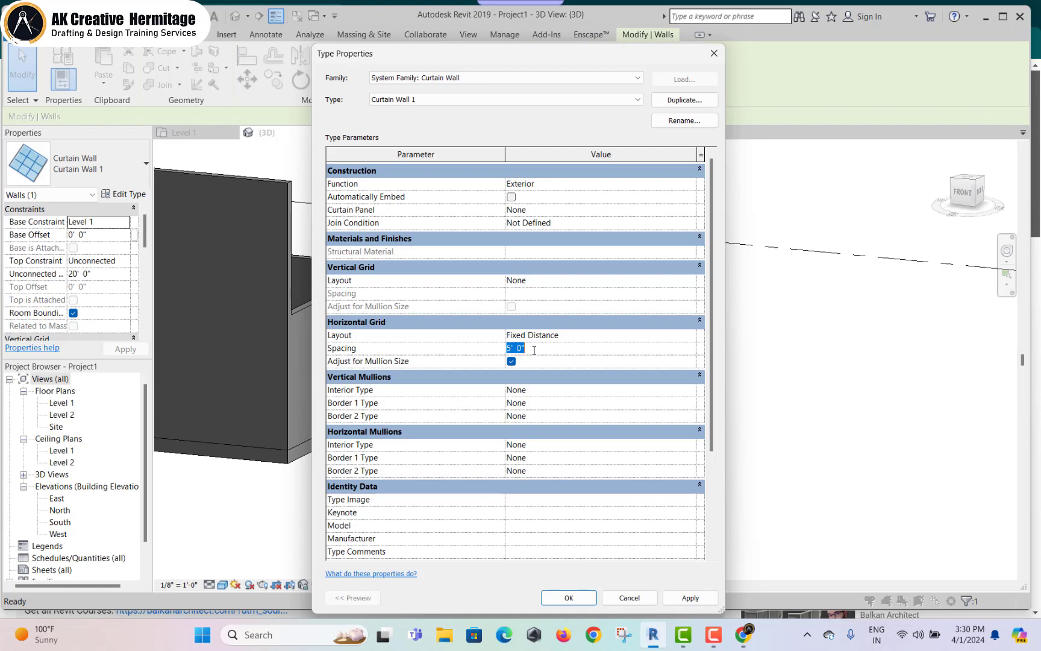
{"action": "type", "text": "1"}
{"action": "left_click", "coordinate": [541, 394]}
{"action": "left_click", "coordinate": [691, 390]}
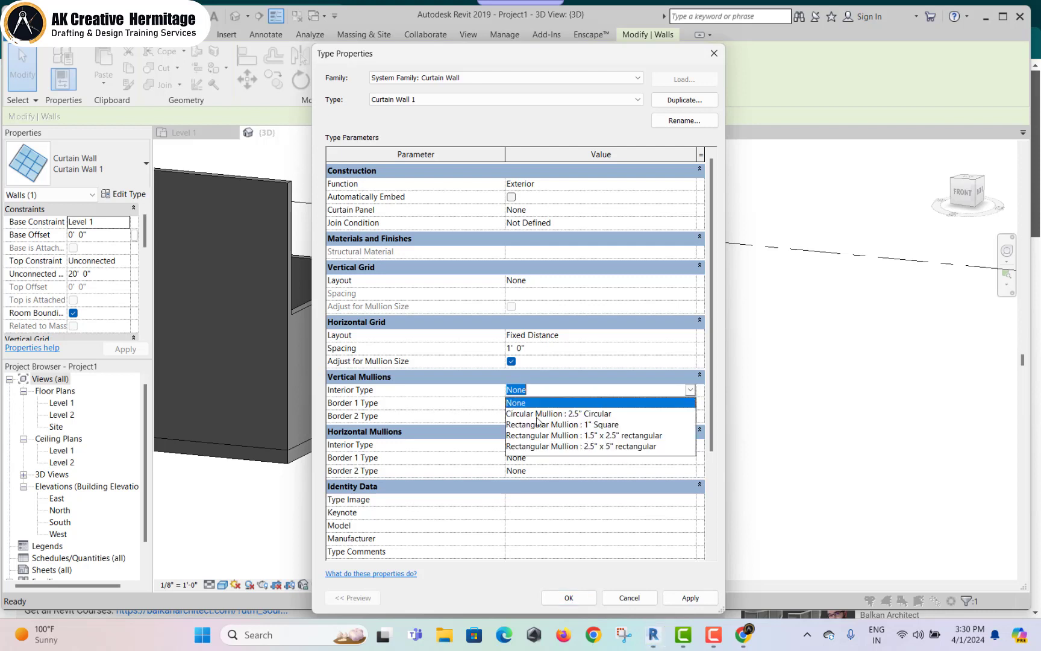
{"action": "left_click", "coordinate": [576, 397]}
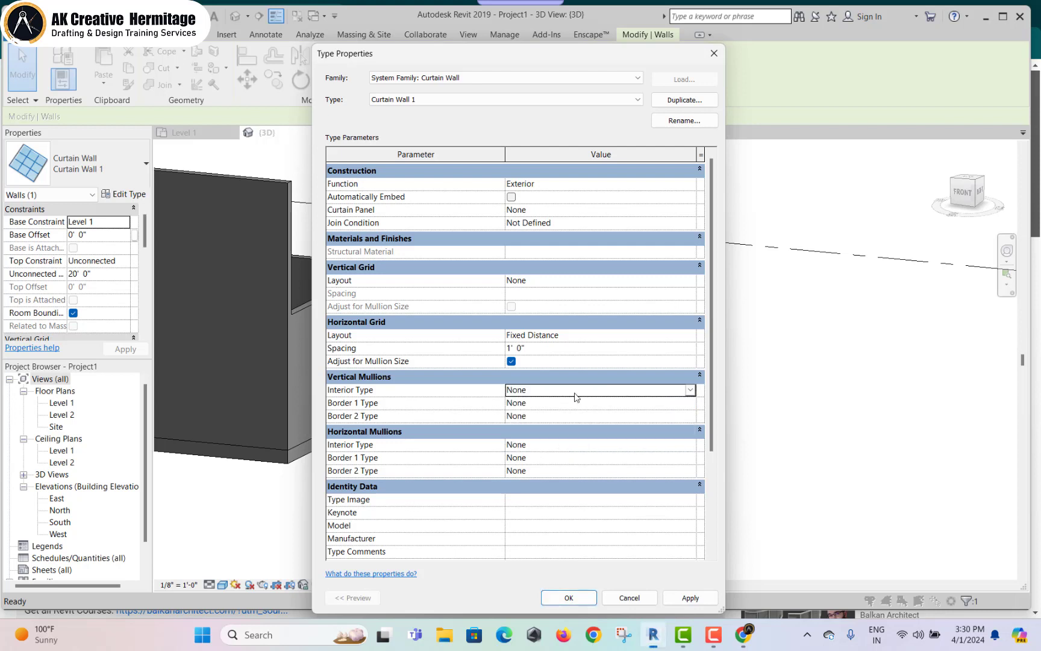
{"action": "left_click", "coordinate": [573, 446]}
{"action": "left_click", "coordinate": [691, 445]}
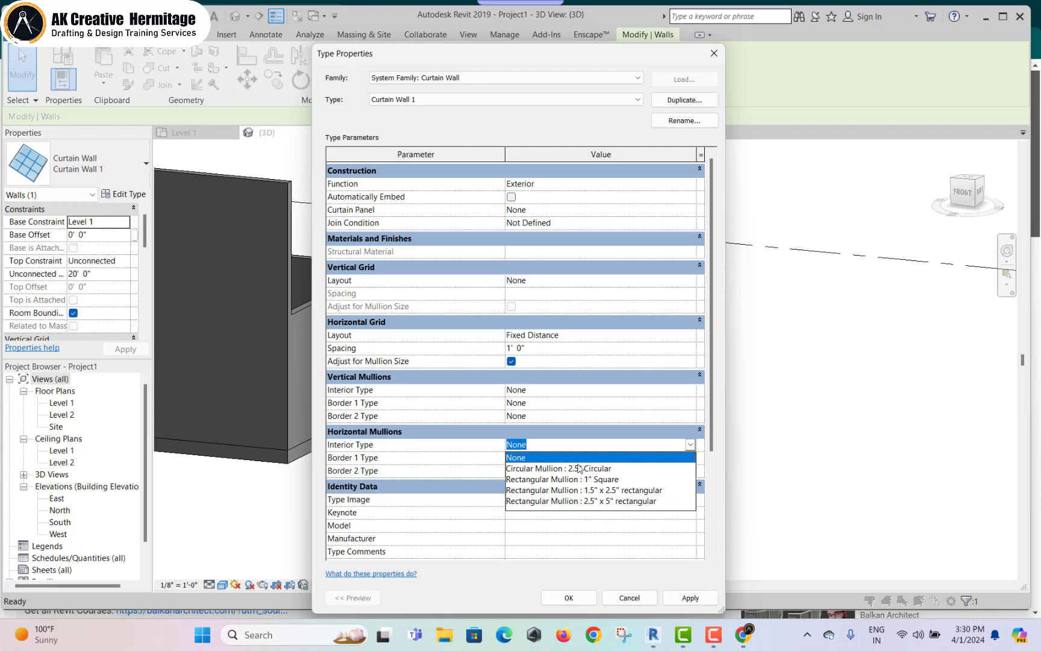
{"action": "left_click", "coordinate": [564, 436]}
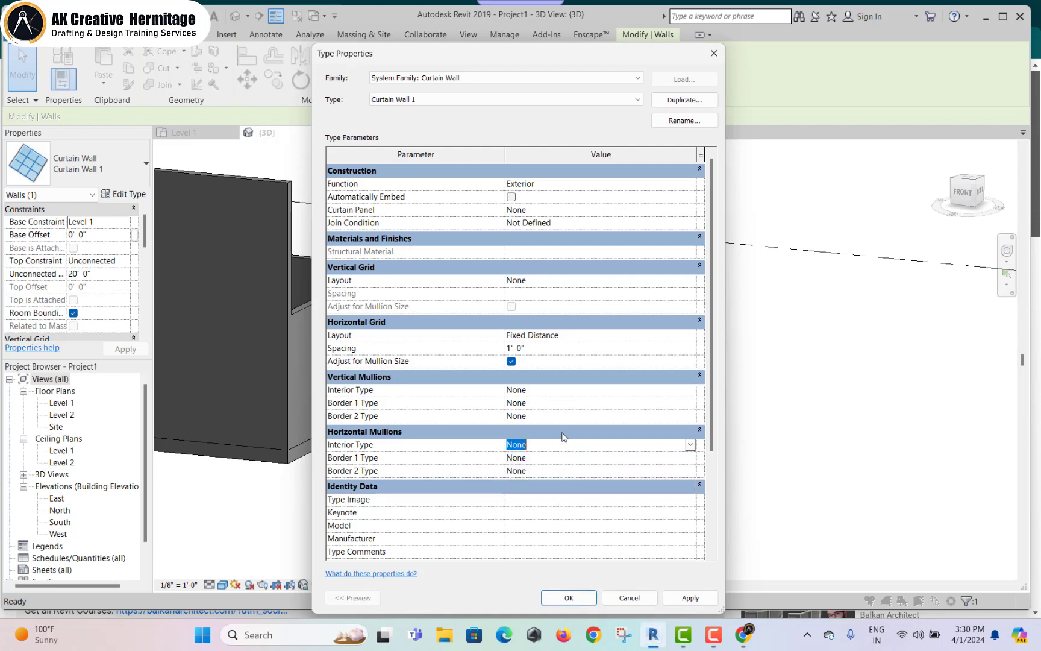
- Set the vertical grid to Fixed Distance with 2' 0" spacing
{"action": "left_click", "coordinate": [677, 284]}
{"action": "left_click", "coordinate": [691, 281]}
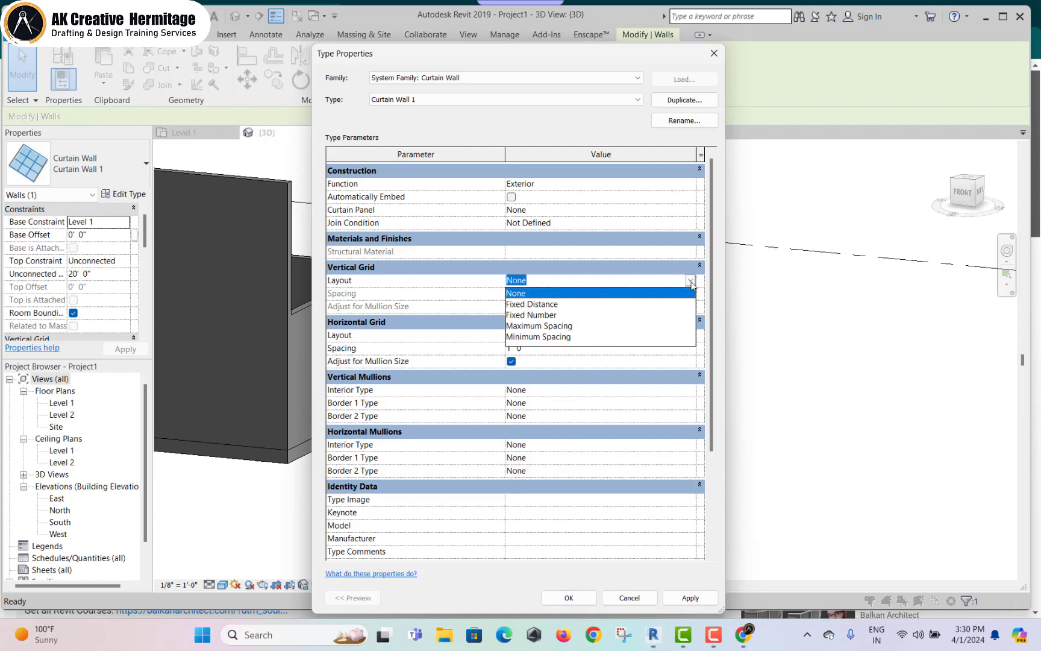
{"action": "left_click", "coordinate": [533, 304]}
{"action": "left_click", "coordinate": [491, 295]}
{"action": "key", "text": "Tab"}
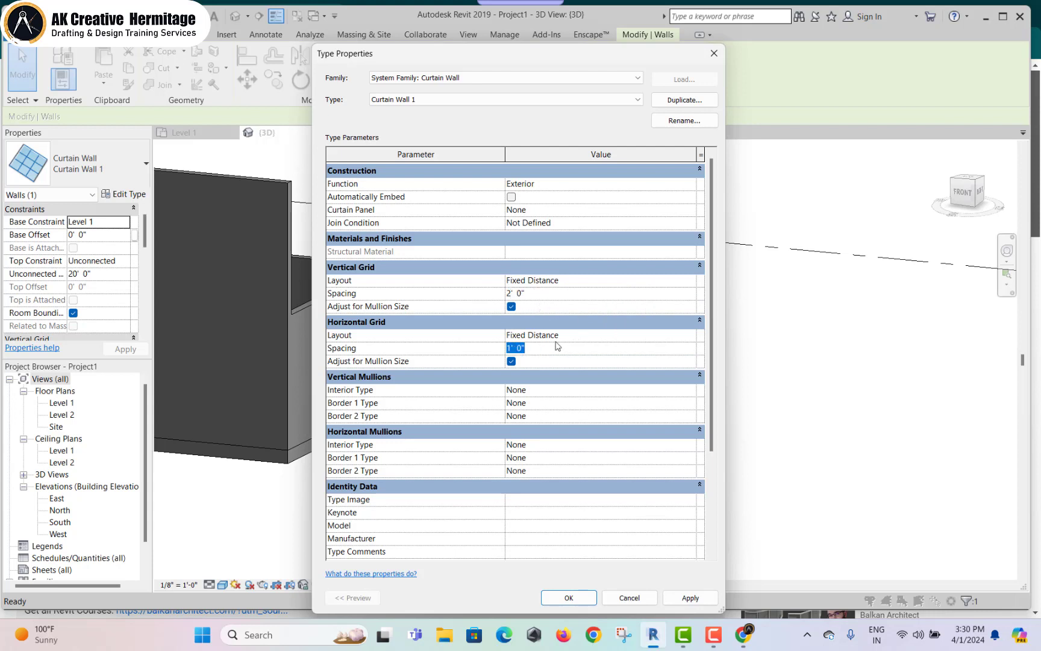
- Set the curtain panel to Family3 : Family3 and apply the type settings
{"action": "left_click", "coordinate": [595, 211]}
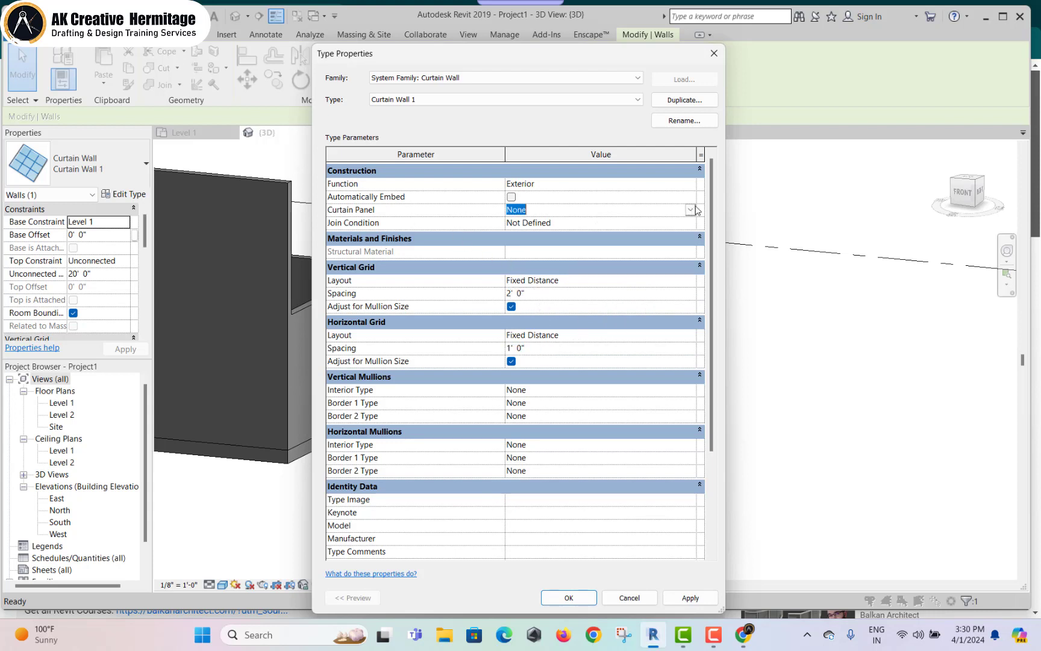
{"action": "left_click", "coordinate": [690, 210]}
{"action": "scroll", "coordinate": [557, 283], "scroll_direction": "down", "scroll_amount": 3}
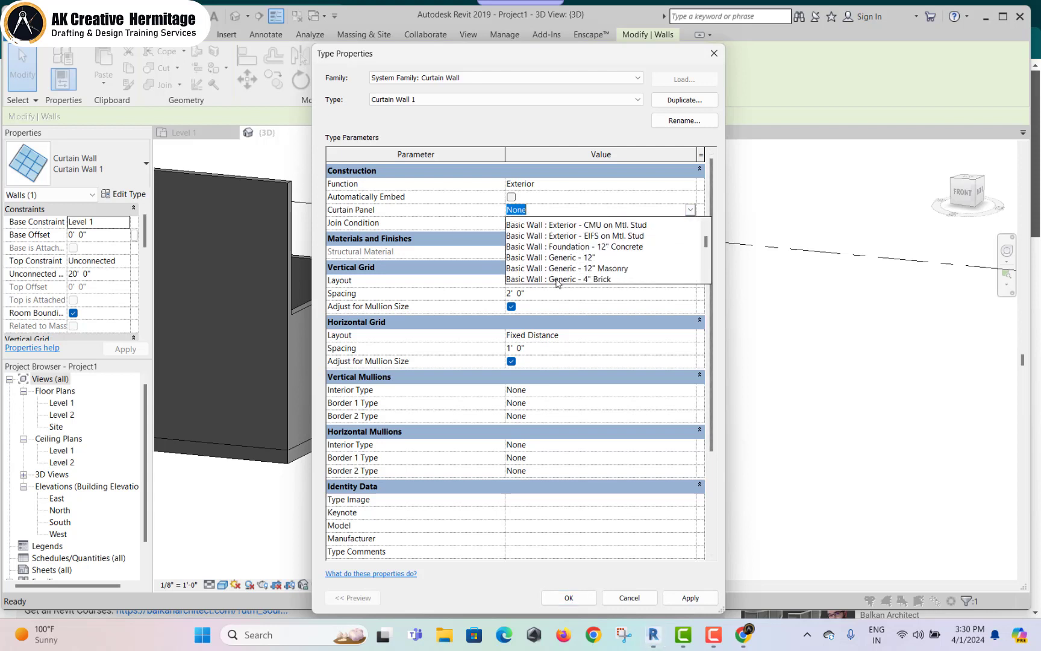
{"action": "scroll", "coordinate": [556, 284], "scroll_direction": "down", "scroll_amount": 3}
{"action": "scroll", "coordinate": [557, 284], "scroll_direction": "down", "scroll_amount": 2}
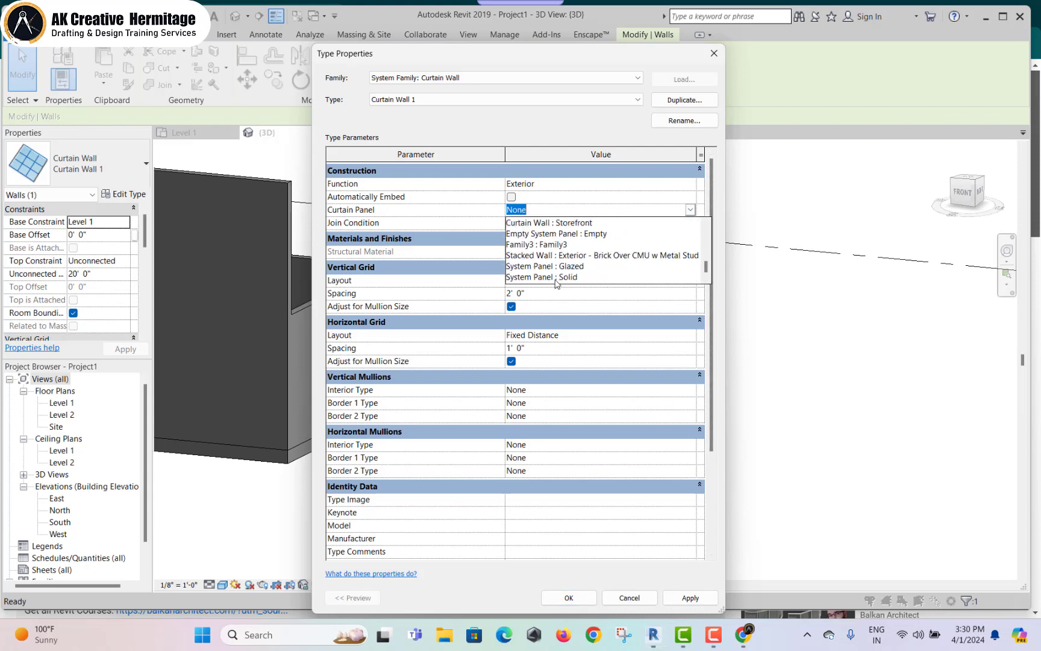
{"action": "left_click", "coordinate": [545, 247]}
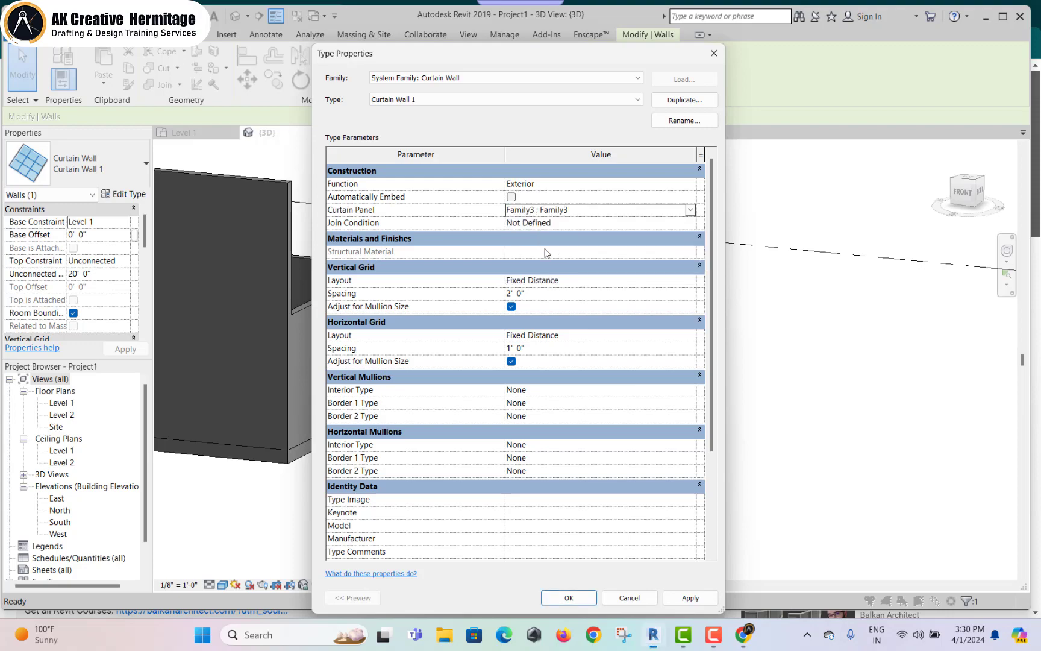
{"action": "left_click", "coordinate": [690, 597]}
- Orbit to face the lattice wall, select it, and reopen Curtain Wall 1's Type Properties
{"action": "left_click", "coordinate": [568, 597]}
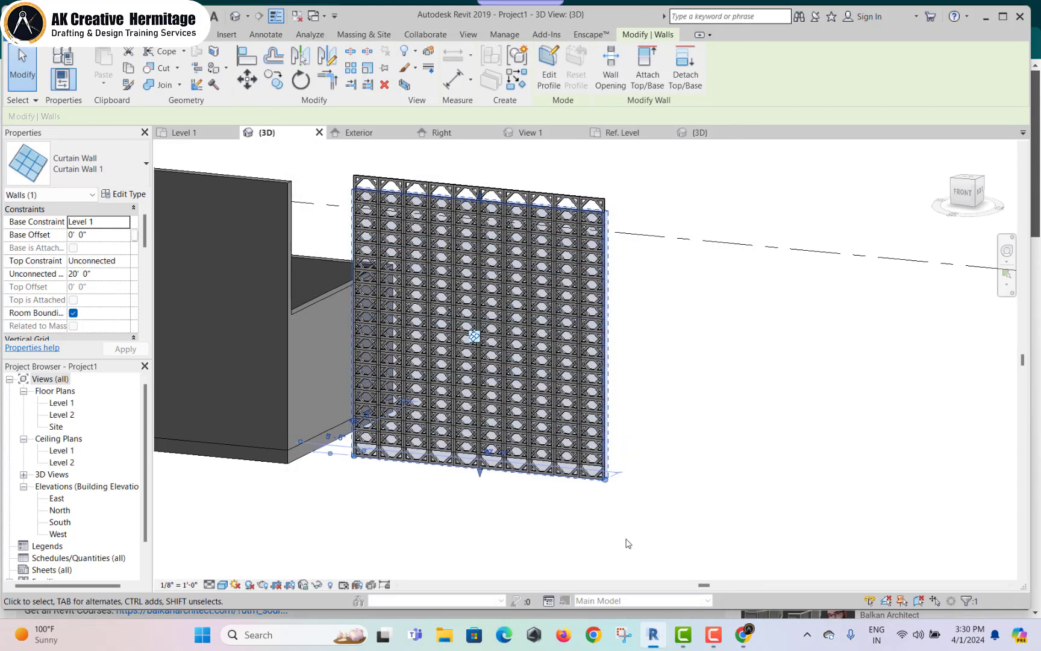
{"action": "scroll", "coordinate": [532, 425], "scroll_direction": "up", "scroll_amount": 3}
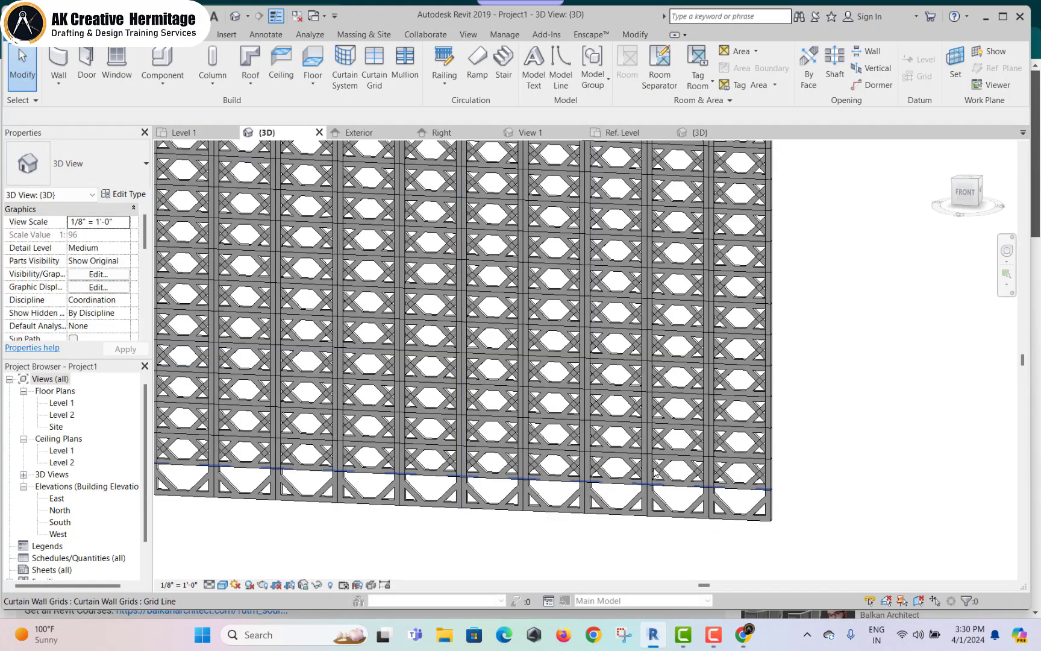
{"action": "scroll", "coordinate": [778, 404], "scroll_direction": "down", "scroll_amount": 1}
{"action": "mouse_move", "coordinate": [777, 404]}
{"action": "middle_mouse_down", "text": "shift"}
{"action": "mouse_move", "coordinate": [482, 475]}
{"action": "mouse_move", "coordinate": [477, 504]}
{"action": "mouse_move", "coordinate": [461, 501]}
{"action": "mouse_move", "coordinate": [693, 525]}
{"action": "middle_mouse_up", "text": "shift"}
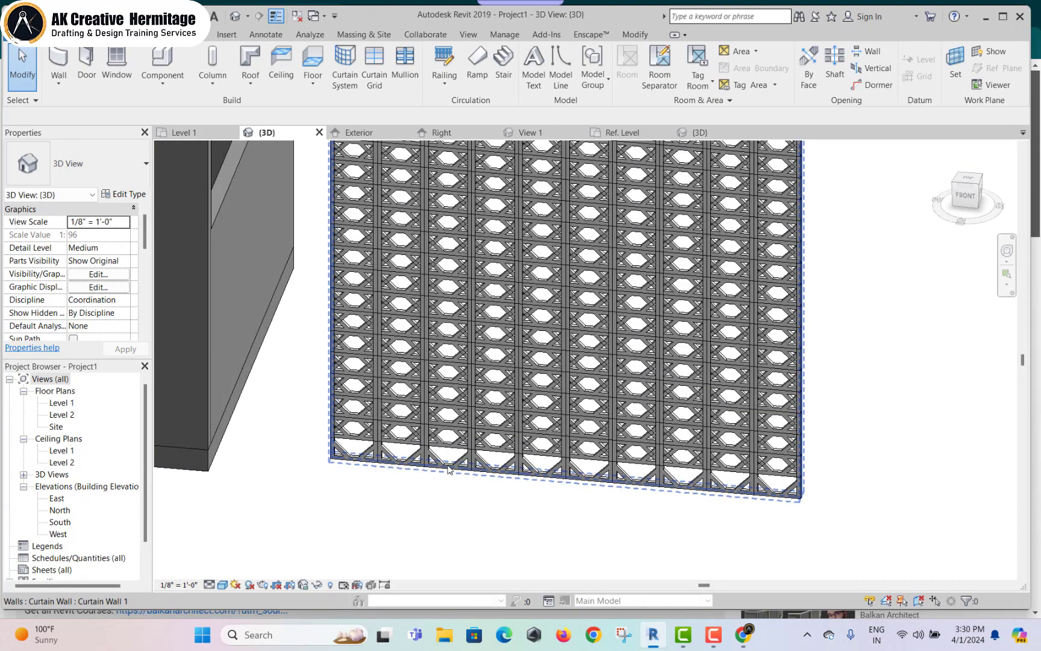
{"action": "left_click", "coordinate": [337, 289]}
{"action": "left_click", "coordinate": [124, 194]}
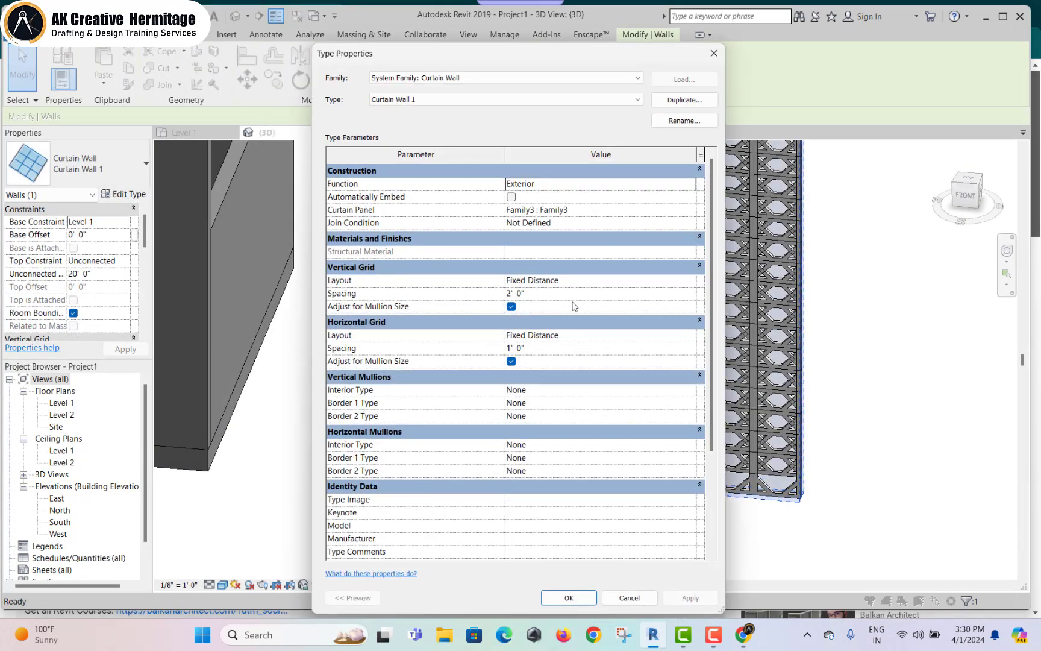
- Try a 1' 0" vertical grid spacing, then cancel the resulting Family3 error
{"action": "left_click", "coordinate": [545, 298]}
{"action": "type", "text": "1"}
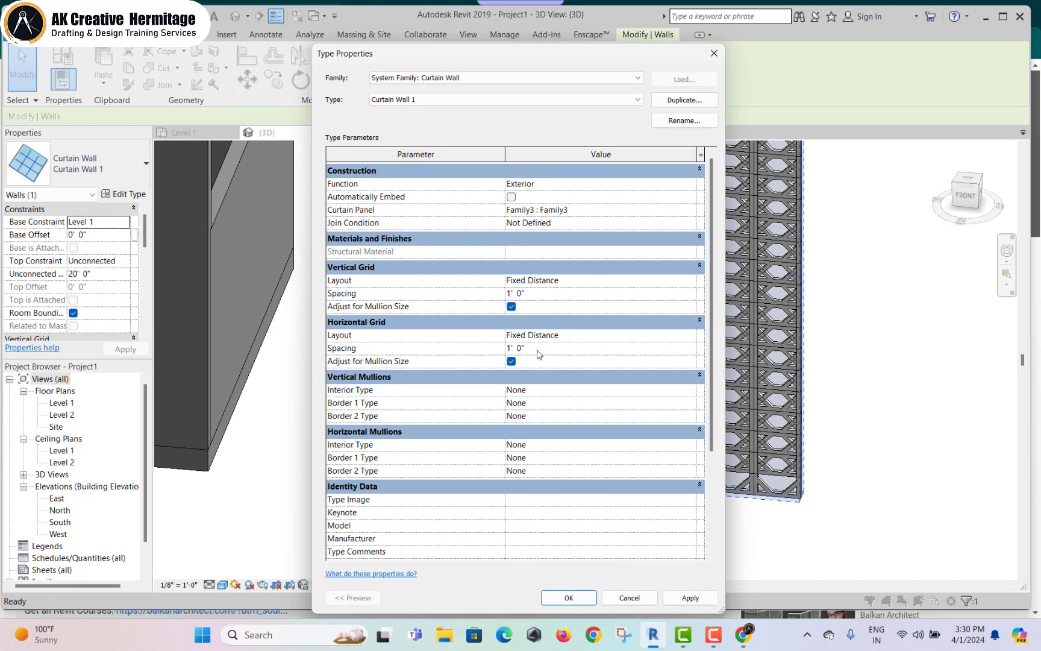
{"action": "left_click", "coordinate": [540, 350]}
{"action": "type", "text": "2"}
{"action": "left_click", "coordinate": [569, 597]}
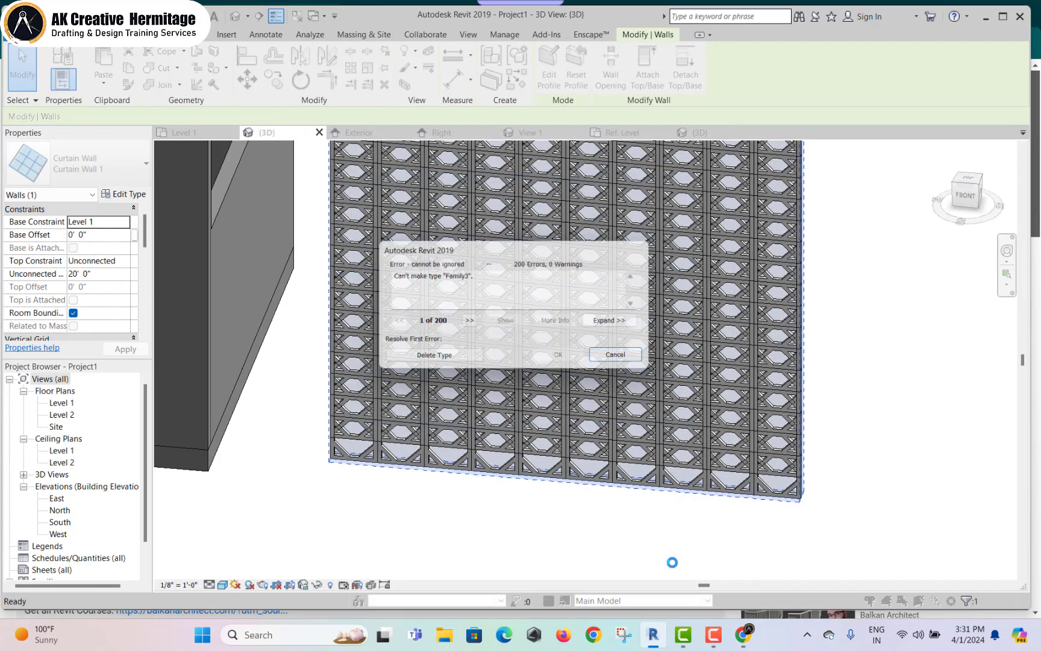
{"action": "left_click", "coordinate": [623, 355]}
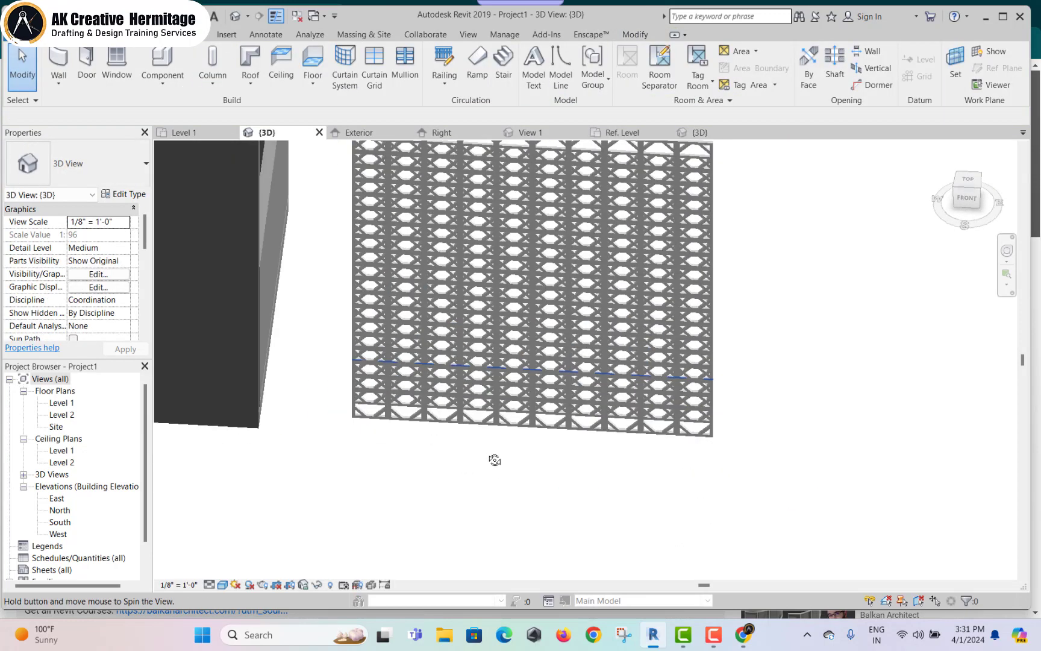
- Start a wall beside the curtain wall on Level 1, cancel it, check 3D, and return to Level 1
{"action": "double_click", "coordinate": [62, 403]}
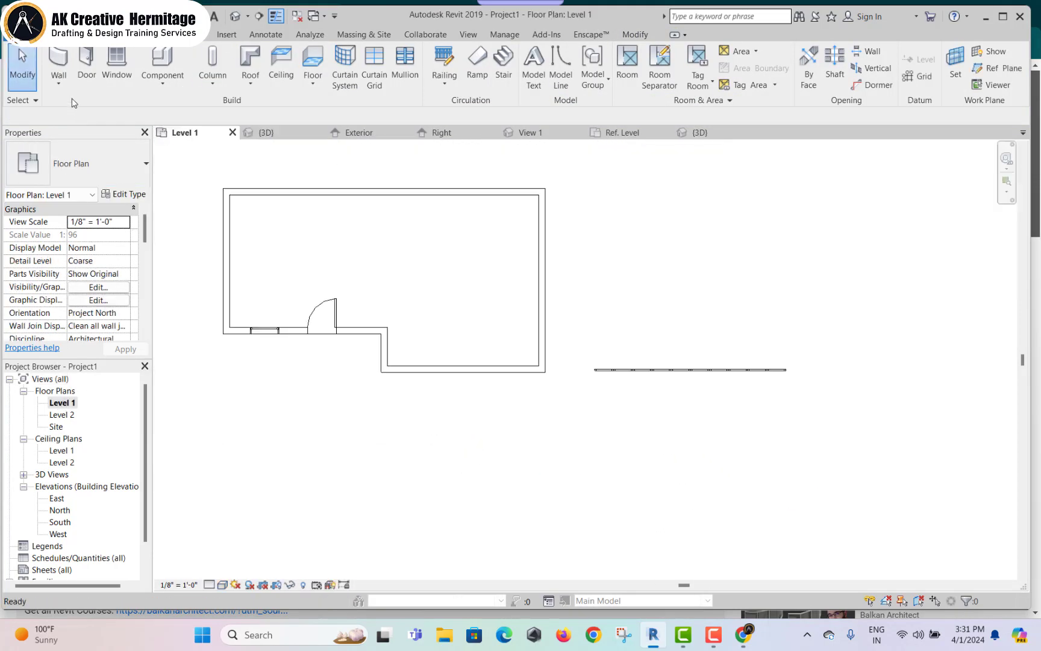
{"action": "left_click", "coordinate": [60, 69]}
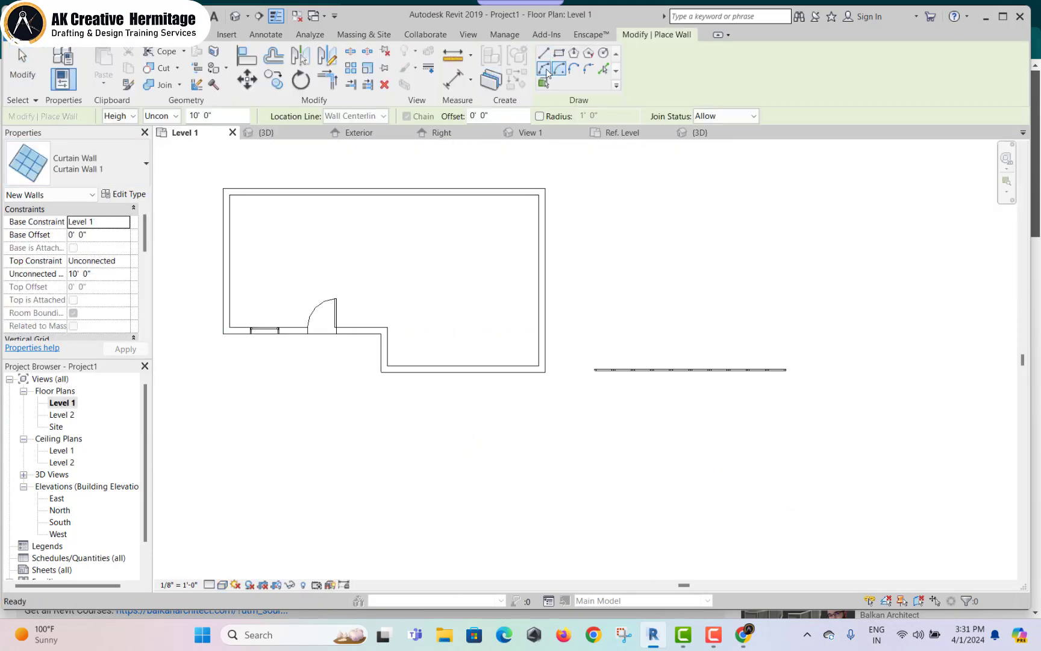
{"action": "mouse_move", "coordinate": [823, 410]}
{"action": "middle_mouse_down"}
{"action": "mouse_move", "coordinate": [734, 407]}
{"action": "mouse_move", "coordinate": [485, 363]}
{"action": "middle_mouse_up"}
{"action": "left_click", "coordinate": [487, 361]}
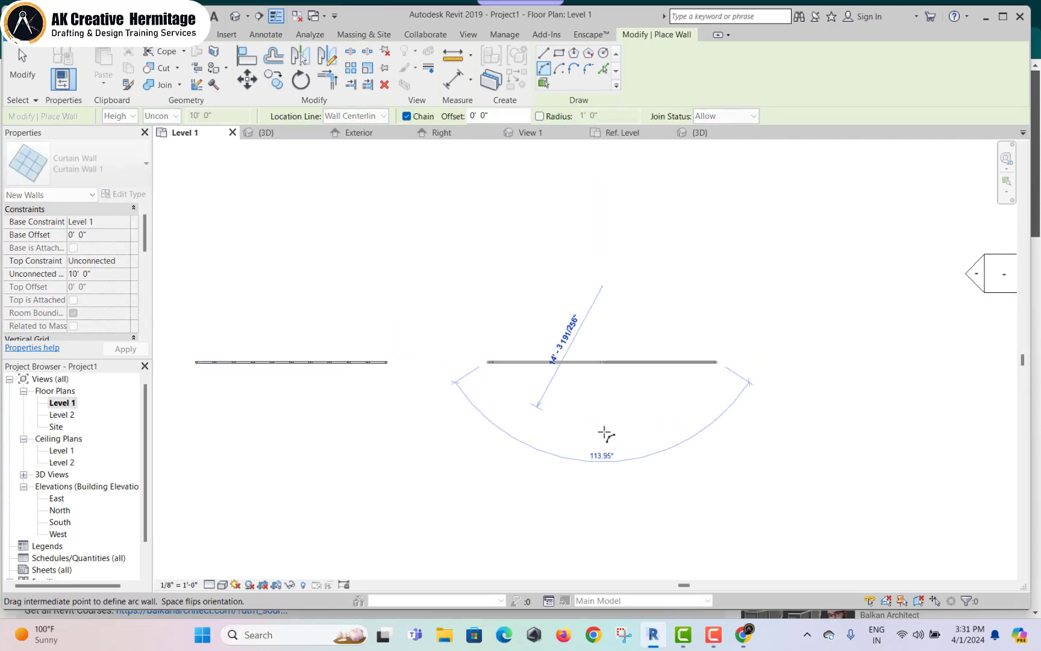
{"action": "key", "text": "Escape"}
{"action": "key", "text": "Escape"}
{"action": "left_click", "coordinate": [242, 18]}
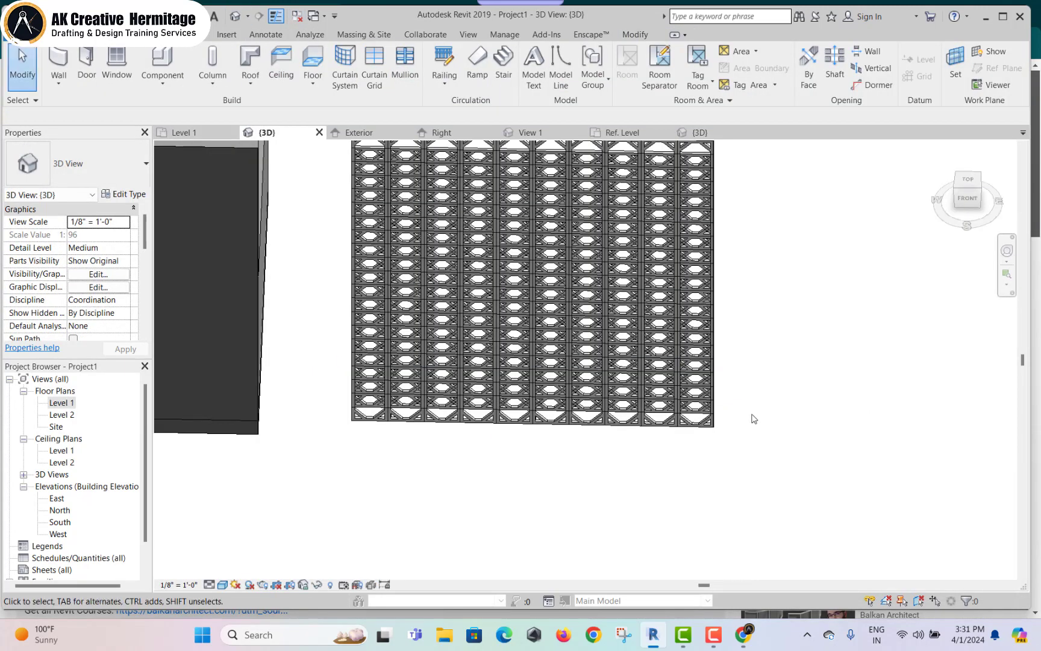
{"action": "scroll", "coordinate": [751, 418], "scroll_direction": "down", "scroll_amount": 2}
{"action": "mouse_move", "coordinate": [751, 418]}
{"action": "middle_mouse_down", "text": "shift"}
{"action": "mouse_move", "coordinate": [309, 288]}
{"action": "mouse_move", "coordinate": [511, 371]}
{"action": "middle_mouse_up", "text": "shift"}
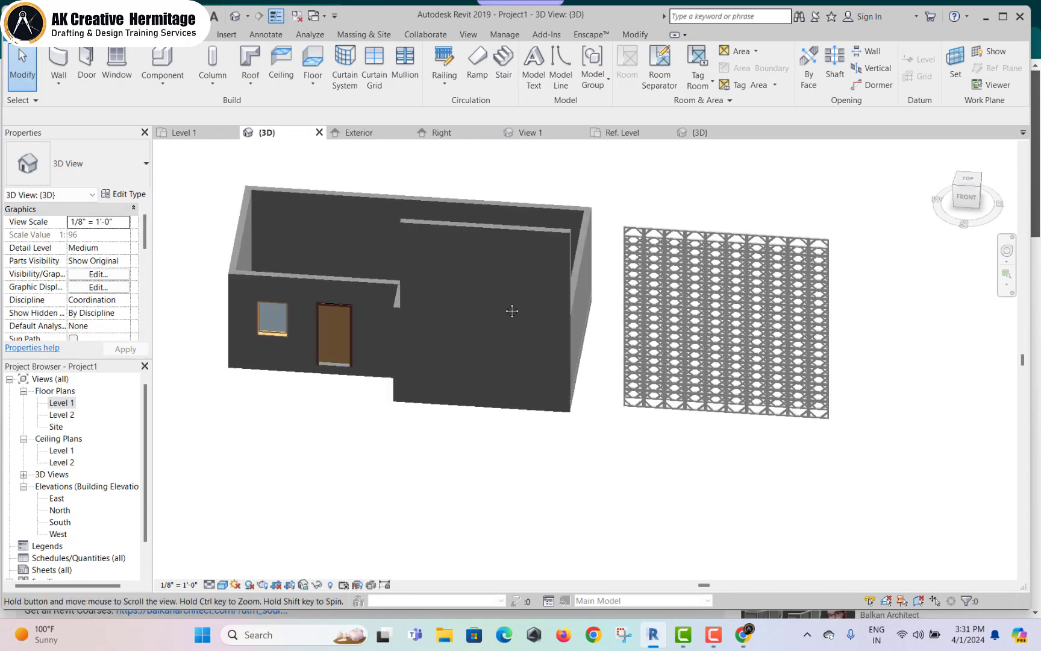
{"action": "double_click", "coordinate": [63, 403]}
- Enable Automatically Embed in Curtain Wall 1's type properties
{"action": "left_click", "coordinate": [65, 56]}
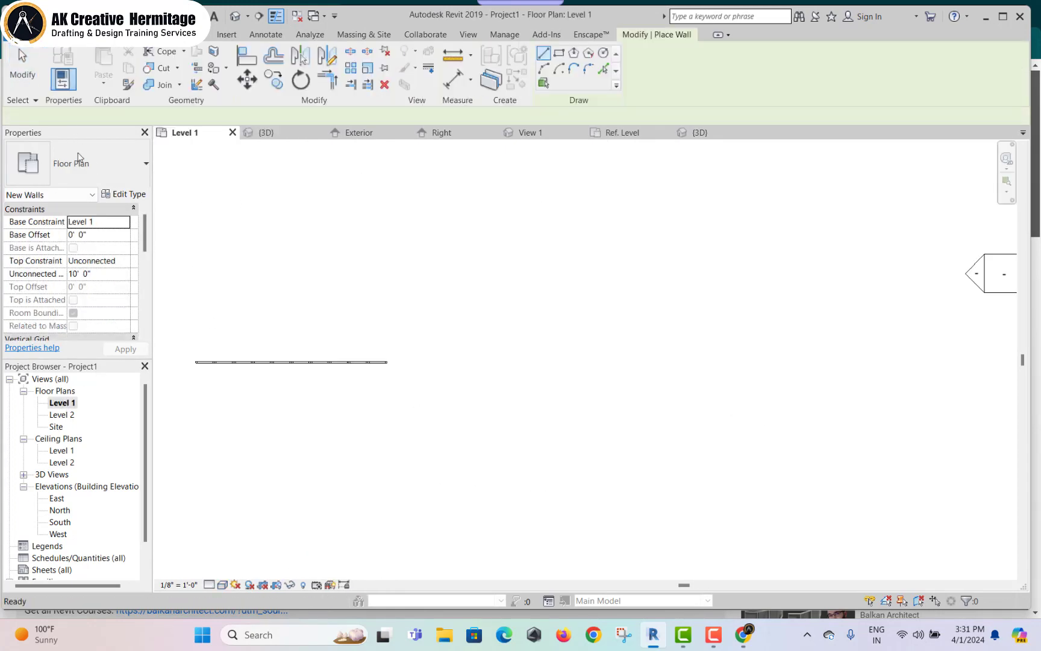
{"action": "left_click", "coordinate": [79, 158]}
{"action": "left_click", "coordinate": [48, 244]}
{"action": "left_click", "coordinate": [123, 193]}
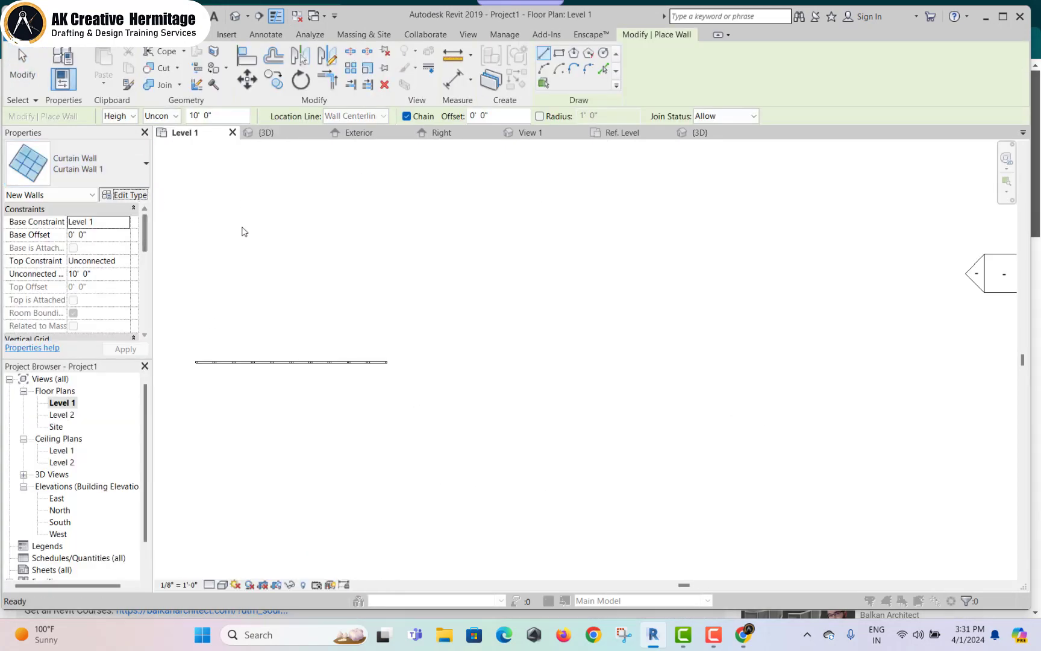
{"action": "left_click", "coordinate": [511, 197]}
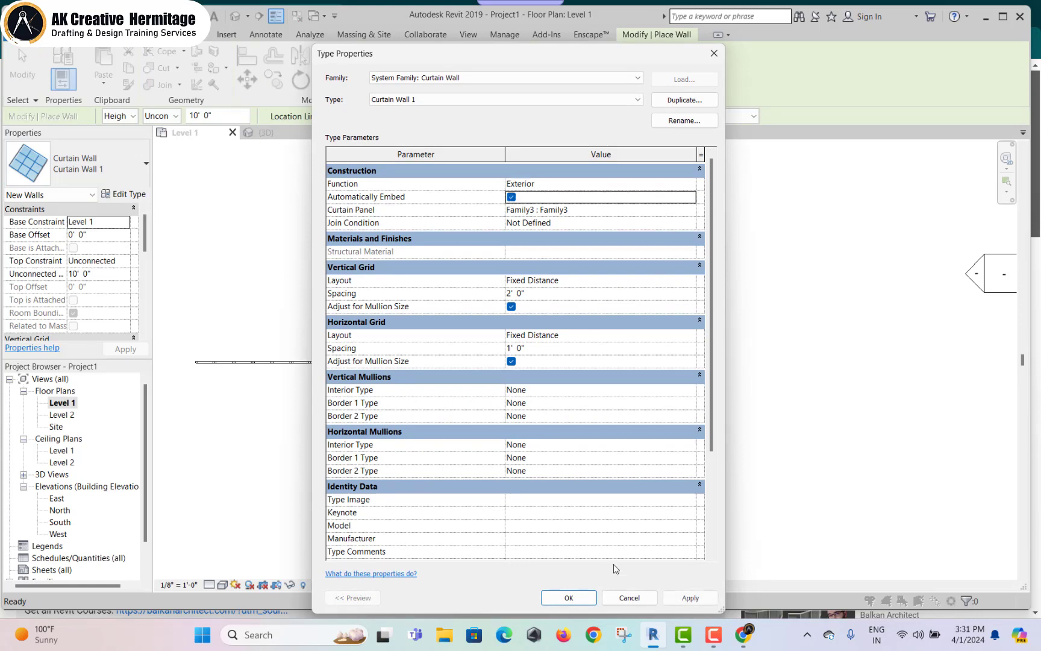
{"action": "left_click", "coordinate": [569, 597]}
- Draw Curtain Wall 1 along the building's lower wall, replace missing panels, and inspect it in 3D
{"action": "middle_click_drag", "start_coordinate": [651, 373], "coordinate": [827, 378]}
{"action": "left_click", "coordinate": [285, 365]}
{"action": "left_click", "coordinate": [476, 365]}
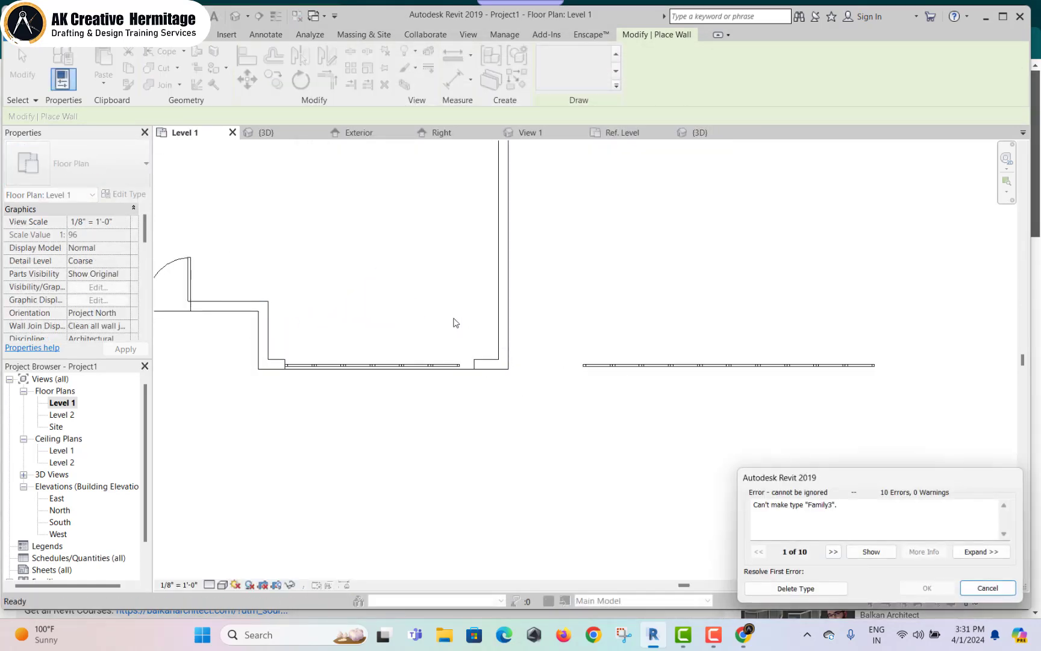
{"action": "left_click", "coordinate": [796, 589]}
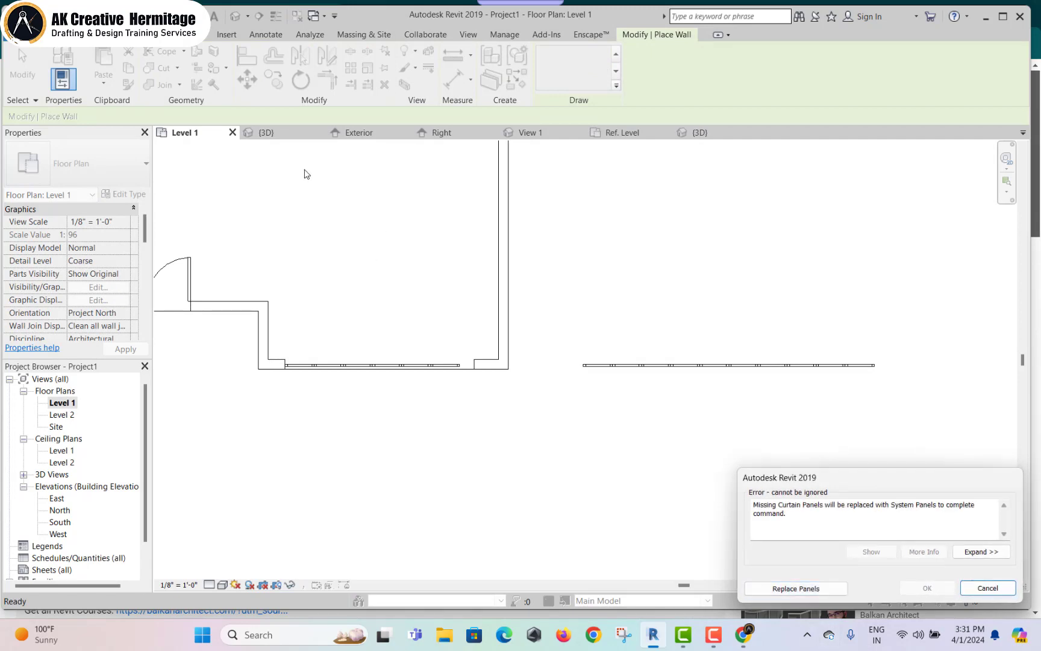
{"action": "left_click", "coordinate": [783, 588]}
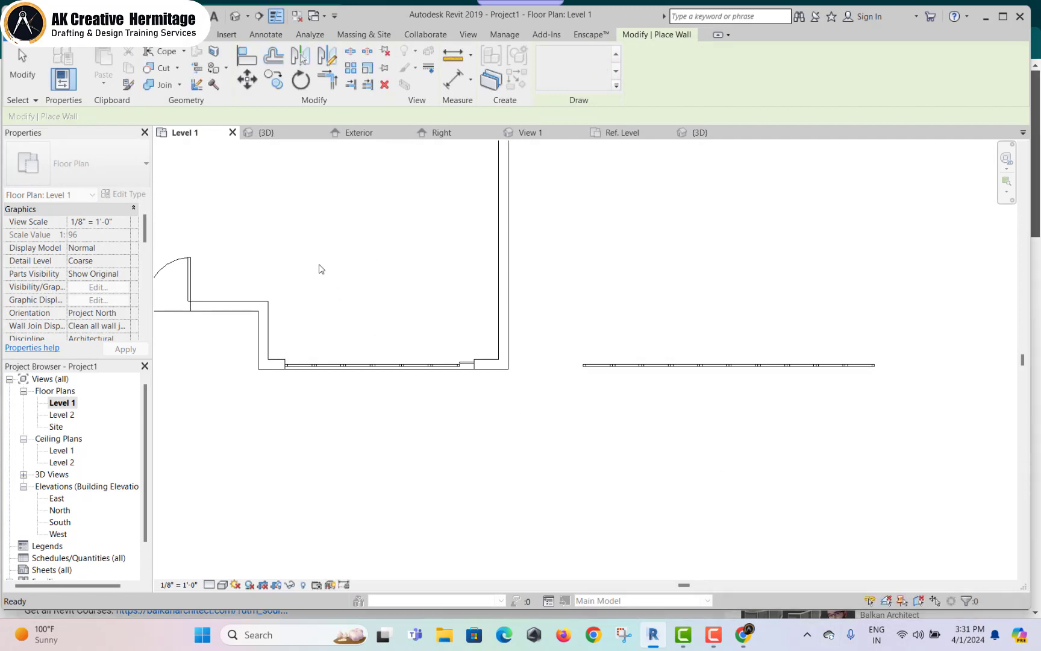
{"action": "left_click", "coordinate": [235, 16]}
{"action": "mouse_move", "coordinate": [524, 451]}
{"action": "middle_mouse_down", "text": "shift"}
{"action": "mouse_move", "coordinate": [594, 520]}
{"action": "mouse_move", "coordinate": [426, 400]}
{"action": "middle_mouse_up", "text": "shift"}
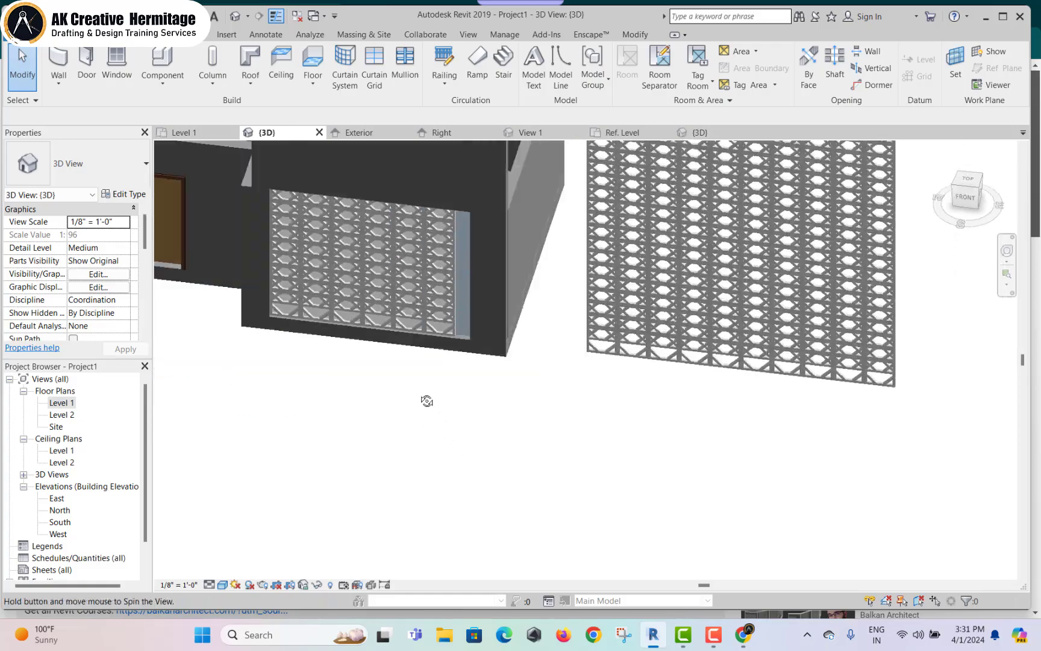
{"action": "mouse_move", "coordinate": [516, 391]}
{"action": "middle_mouse_down", "text": "shift"}
{"action": "mouse_move", "coordinate": [558, 423]}
{"action": "mouse_move", "coordinate": [455, 356]}
{"action": "mouse_move", "coordinate": [513, 399]}
{"action": "mouse_move", "coordinate": [697, 314]}
{"action": "mouse_move", "coordinate": [735, 395]}
{"action": "middle_mouse_up", "text": "shift"}
{"action": "scroll", "coordinate": [502, 429], "scroll_direction": "up", "scroll_amount": 5}
{"action": "scroll", "coordinate": [455, 356], "scroll_direction": "up", "scroll_amount": 5}
{"action": "scroll", "coordinate": [454, 356], "scroll_direction": "down", "scroll_amount": 5}
{"action": "scroll", "coordinate": [494, 386], "scroll_direction": "up", "scroll_amount": 3}
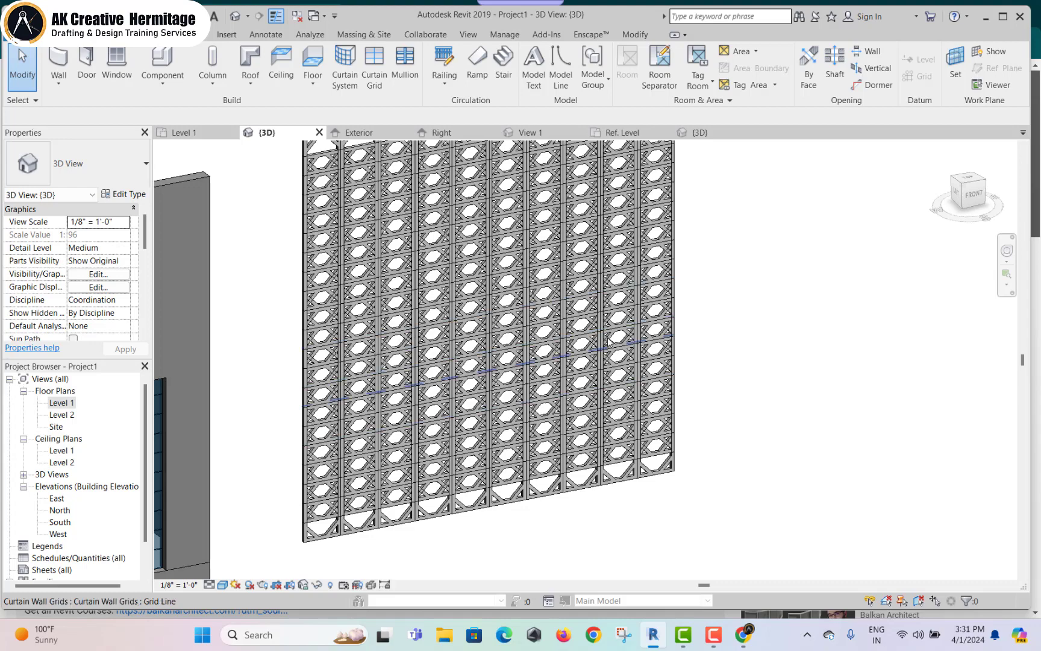
{"action": "middle_click_drag", "start_coordinate": [611, 346], "coordinate": [665, 386], "text": "shift"}
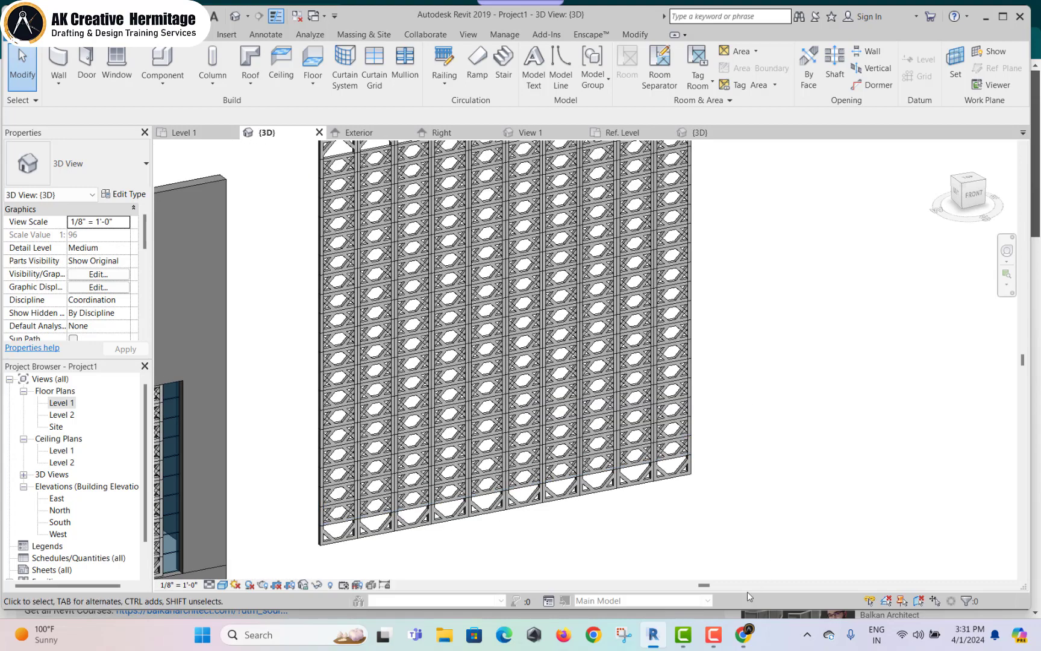
{"action": "left_click", "coordinate": [743, 634]}
{"action": "left_click", "coordinate": [653, 634]}
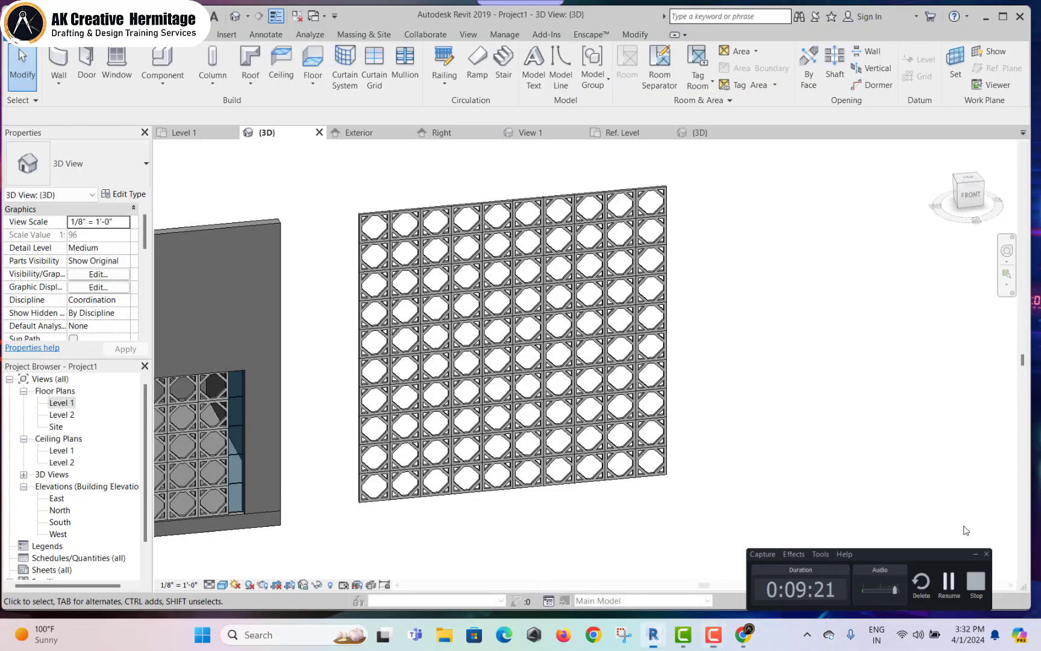
{"action": "left_click", "coordinate": [468, 189]}
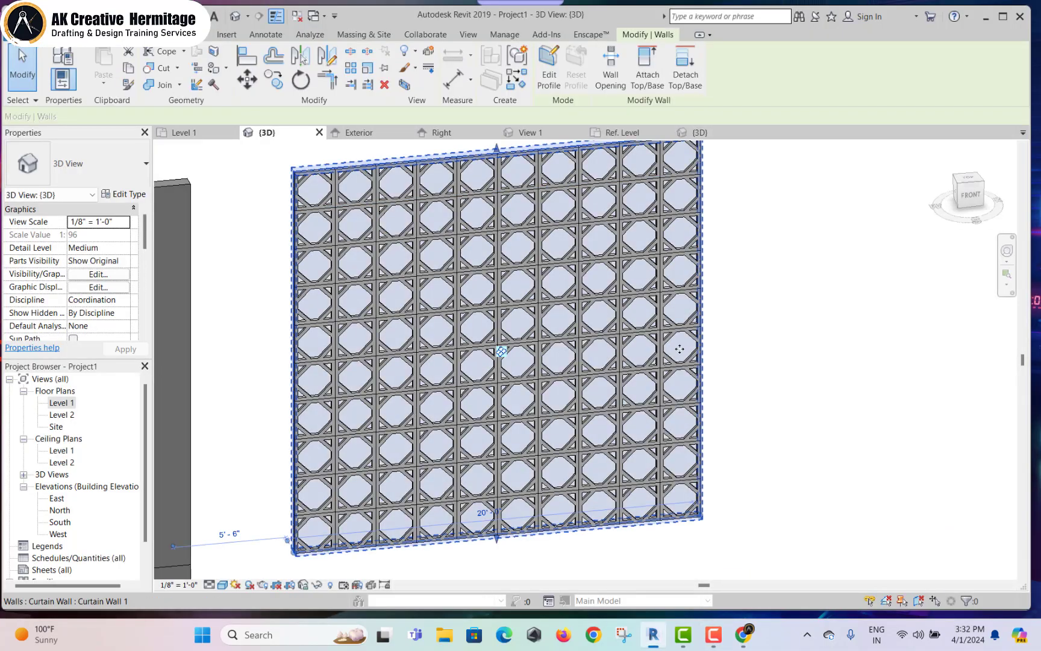
{"action": "mouse_move", "coordinate": [500, 349]}
{"action": "middle_mouse_down", "text": "shift"}
{"action": "mouse_move", "coordinate": [616, 338]}
{"action": "mouse_move", "coordinate": [740, 354]}
{"action": "mouse_move", "coordinate": [781, 442]}
{"action": "middle_mouse_up", "text": "shift"}
{"action": "left_click", "coordinate": [758, 355]}
{"action": "scroll", "coordinate": [763, 358], "scroll_direction": "down", "scroll_amount": 2}
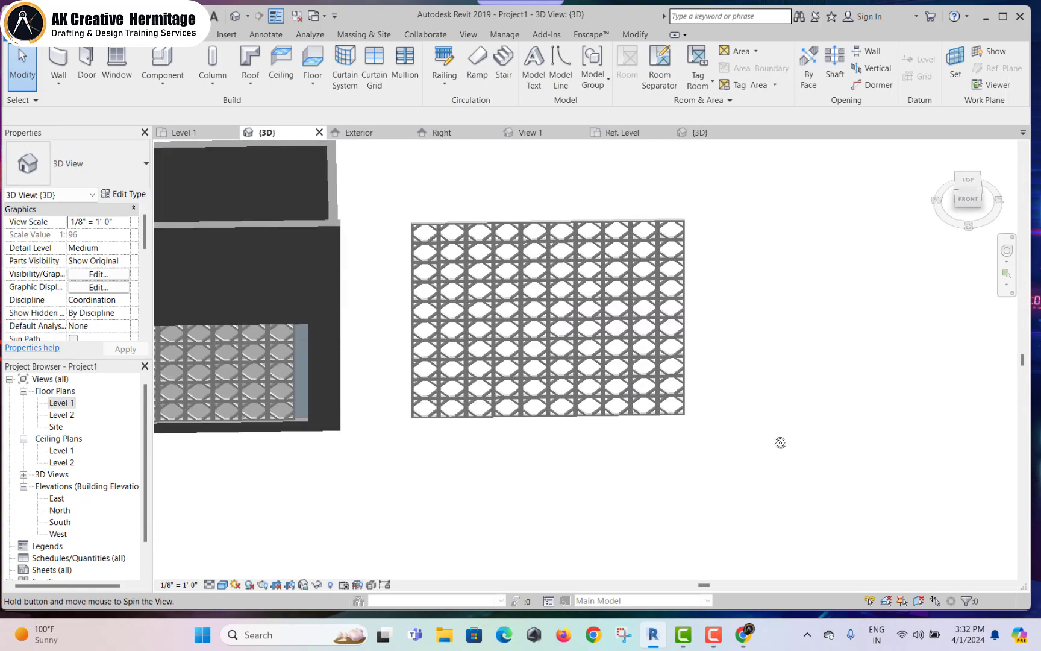
{"action": "left_click", "coordinate": [521, 216]}
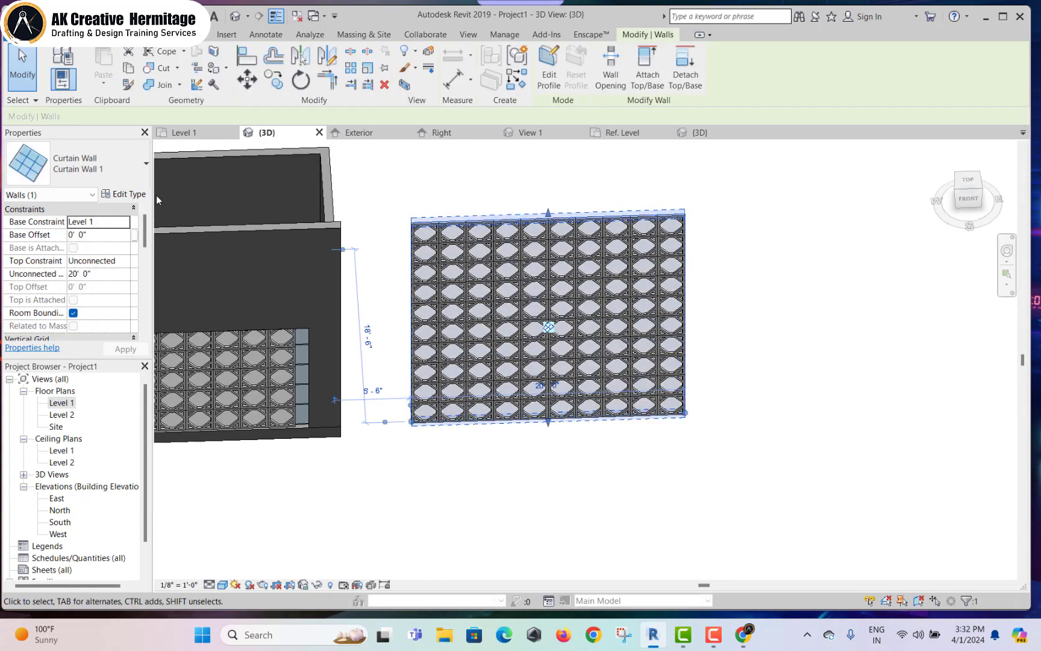
{"action": "left_click", "coordinate": [122, 194]}
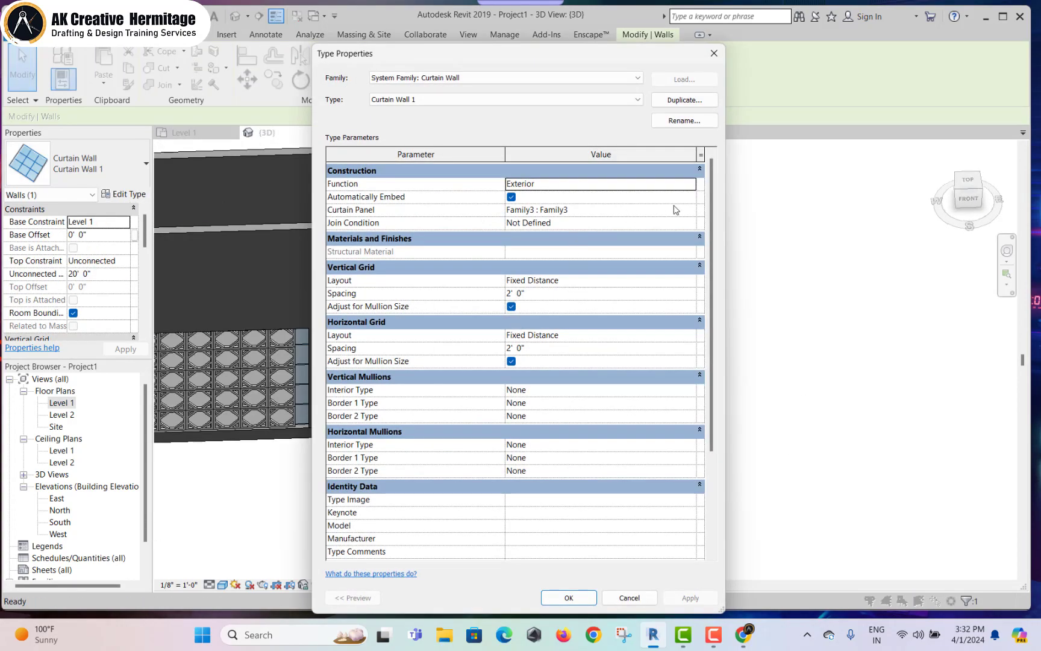
{"action": "left_click", "coordinate": [690, 210]}
{"action": "scroll", "coordinate": [579, 241], "scroll_direction": "up", "scroll_amount": 3}
{"action": "scroll", "coordinate": [549, 235], "scroll_direction": "up", "scroll_amount": 2}
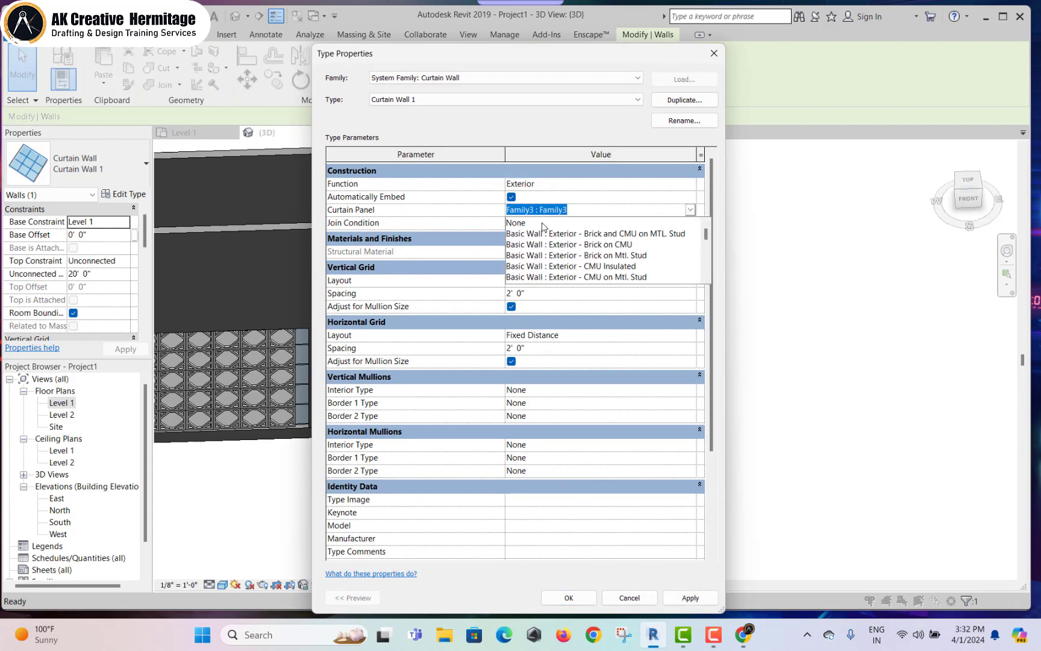
{"action": "left_click", "coordinate": [545, 224]}
{"action": "left_click", "coordinate": [568, 598]}
{"action": "left_click", "coordinate": [656, 476]}
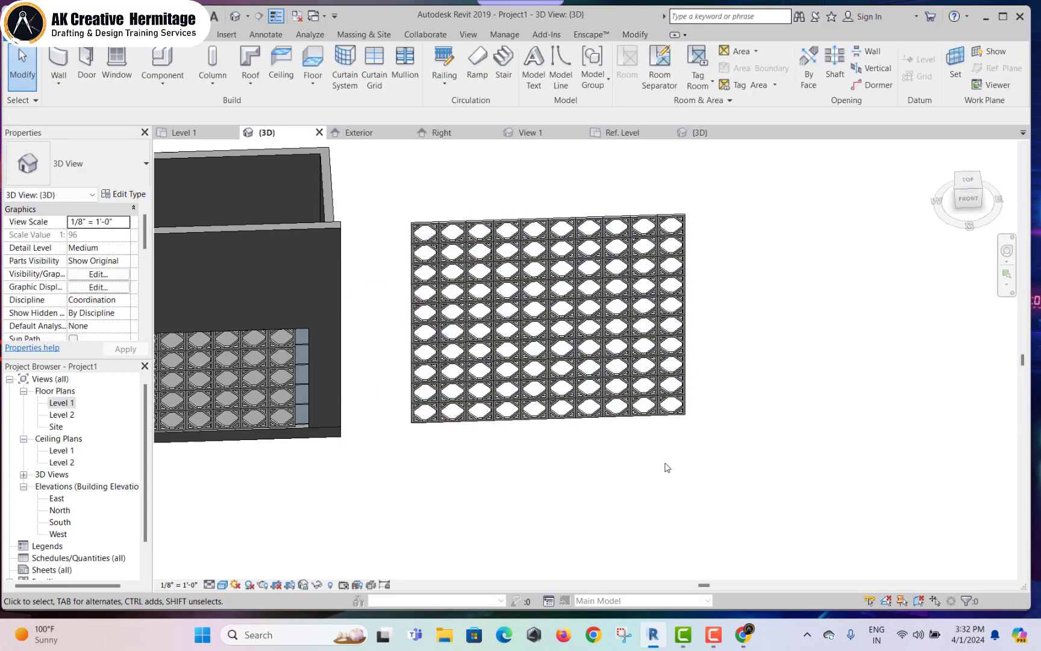
{"action": "scroll", "coordinate": [611, 465], "scroll_direction": "up", "scroll_amount": 3}
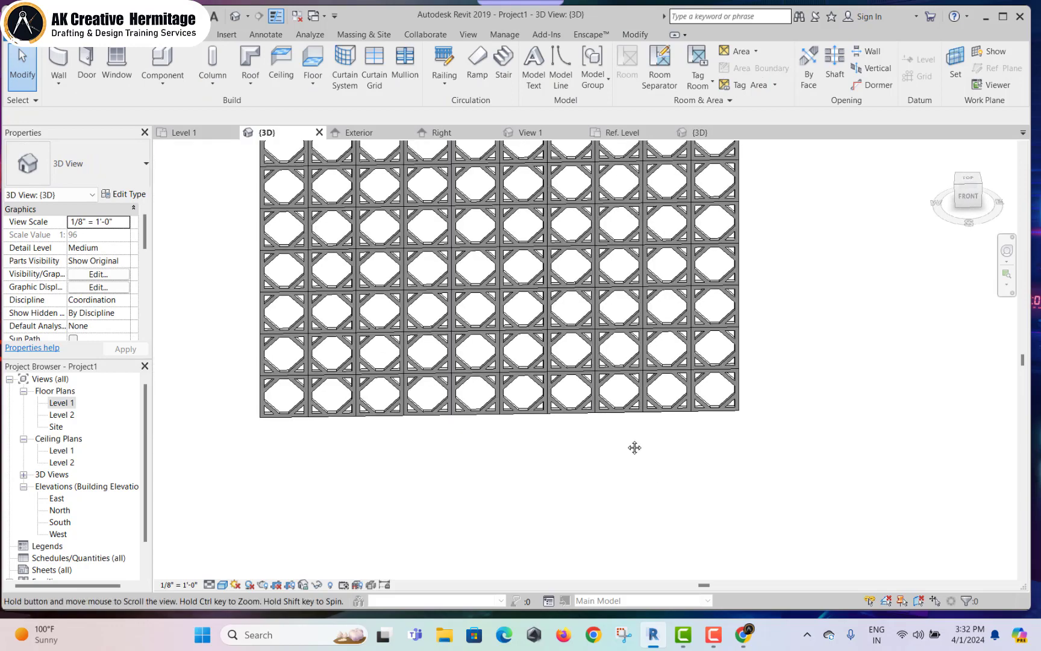
{"action": "mouse_move", "coordinate": [632, 446]}
{"action": "middle_mouse_down", "text": "shift"}
{"action": "mouse_move", "coordinate": [612, 493]}
{"action": "mouse_move", "coordinate": [674, 441]}
{"action": "mouse_move", "coordinate": [716, 447]}
{"action": "mouse_move", "coordinate": [744, 474]}
{"action": "middle_mouse_up", "text": "shift"}
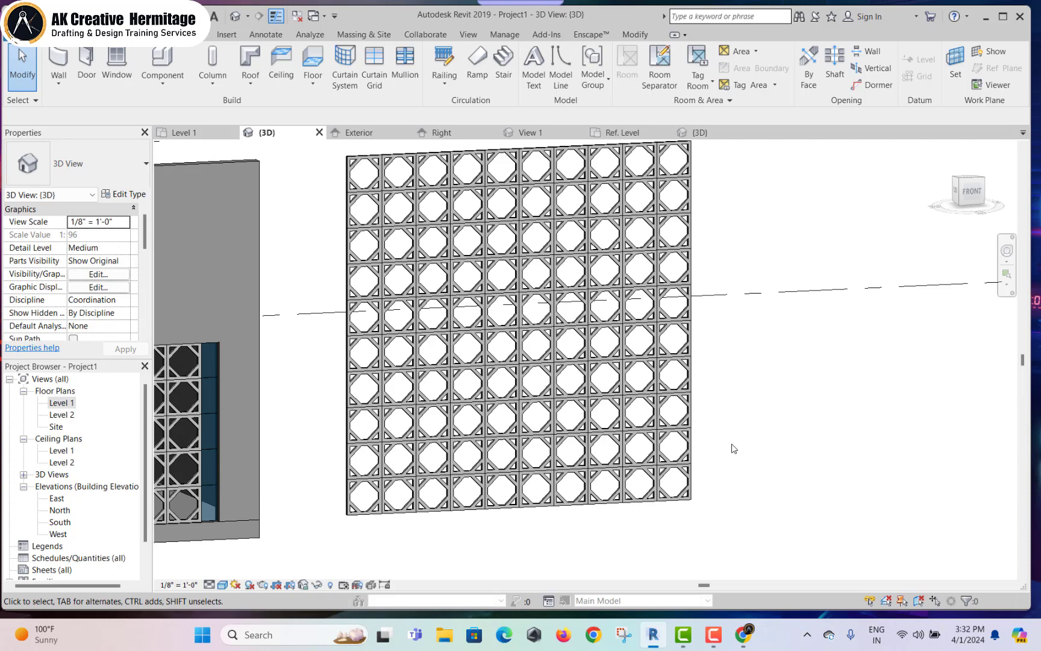
{"action": "middle_click_drag", "start_coordinate": [733, 449], "coordinate": [719, 478], "text": "shift"}
{"action": "left_click", "coordinate": [714, 635]}
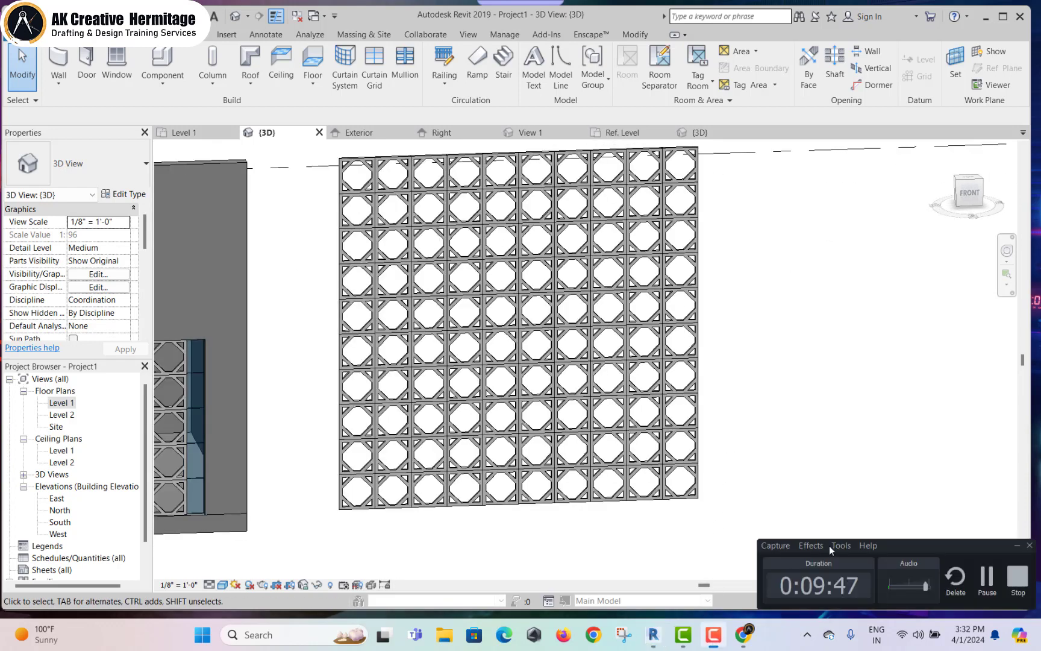